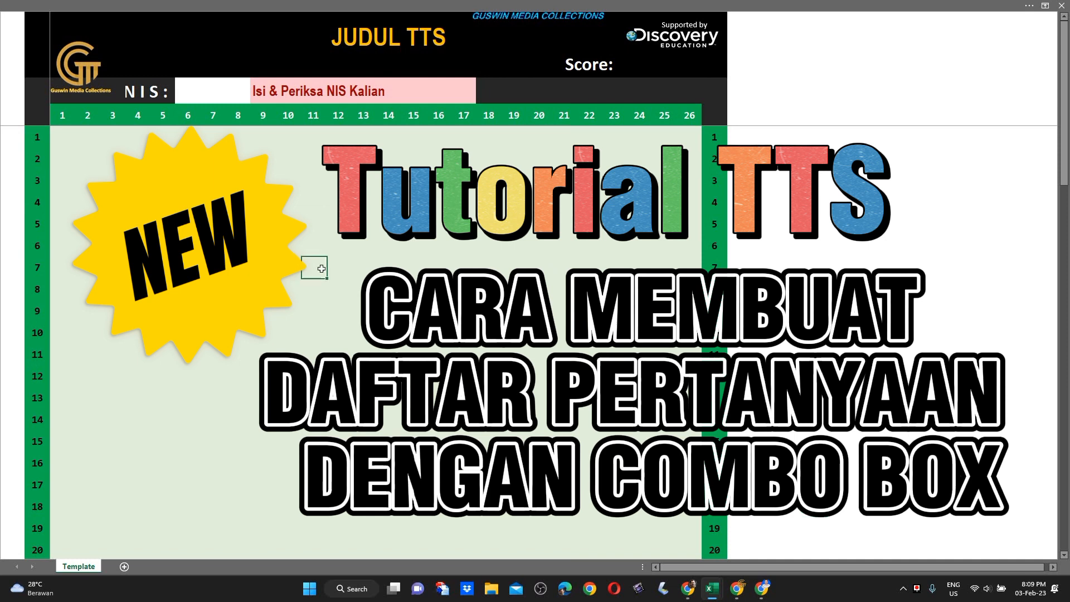
Step: Switch to the TTS-Ekonomi X-1.5.xlsx workbook and look over its finished crossword grid
mouse_move(715, 582)
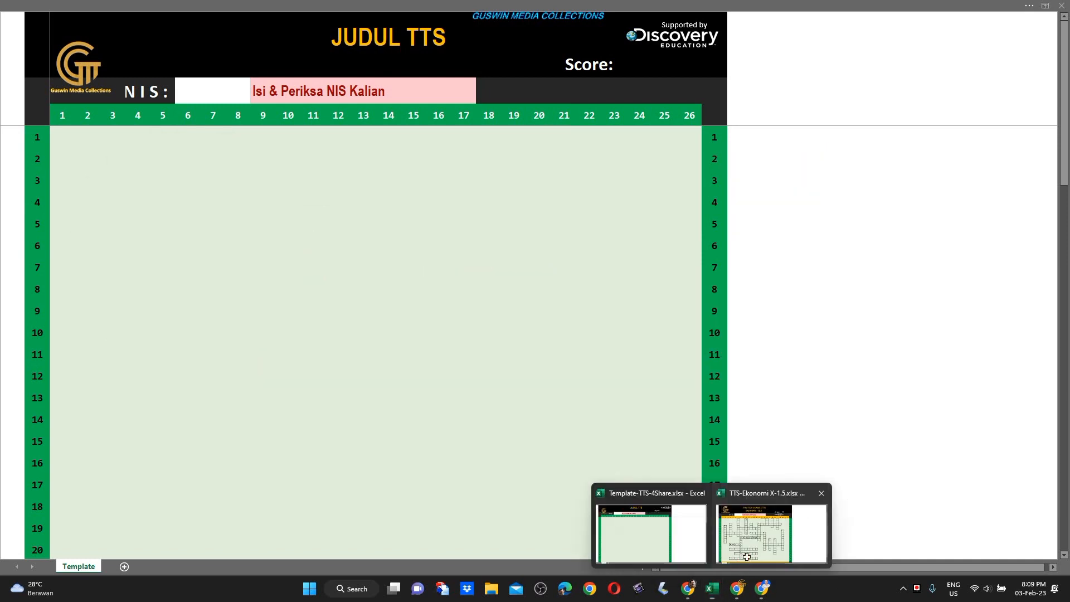
click(772, 538)
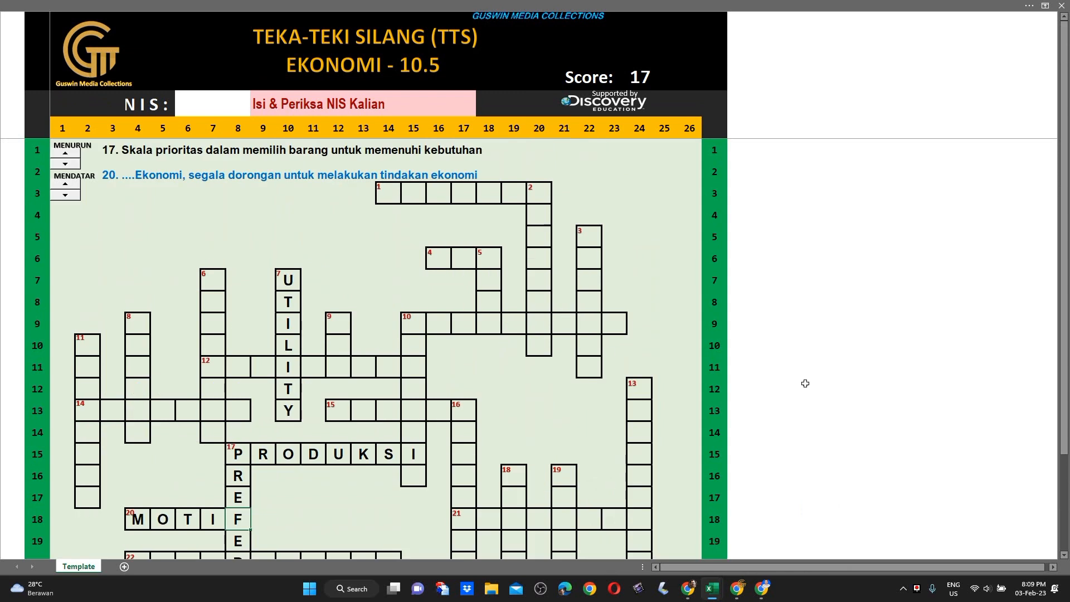
scroll(805, 383, down, 1)
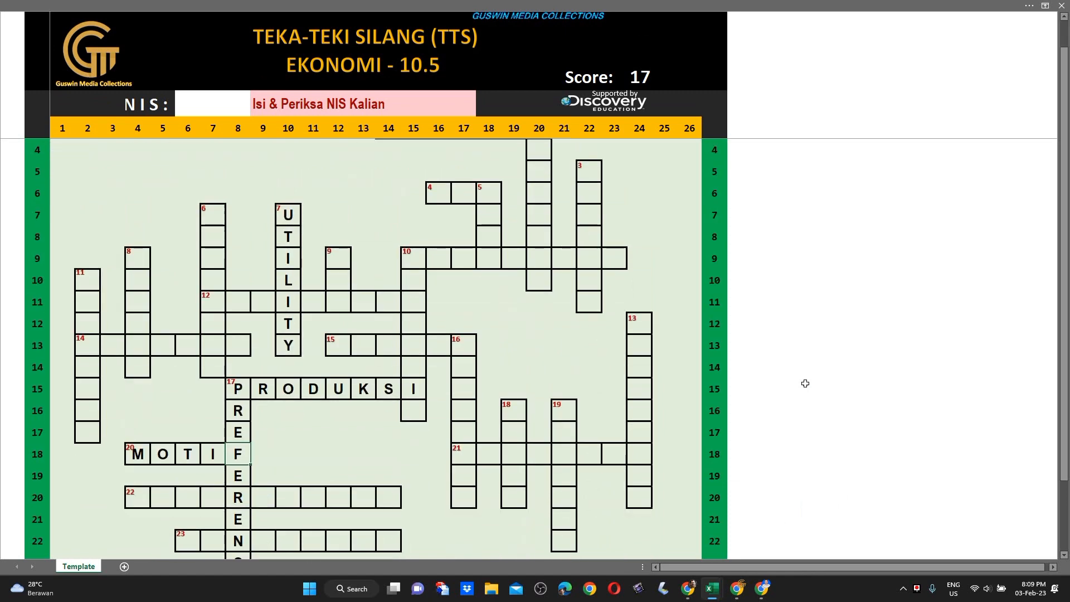
scroll(805, 384, up, 1)
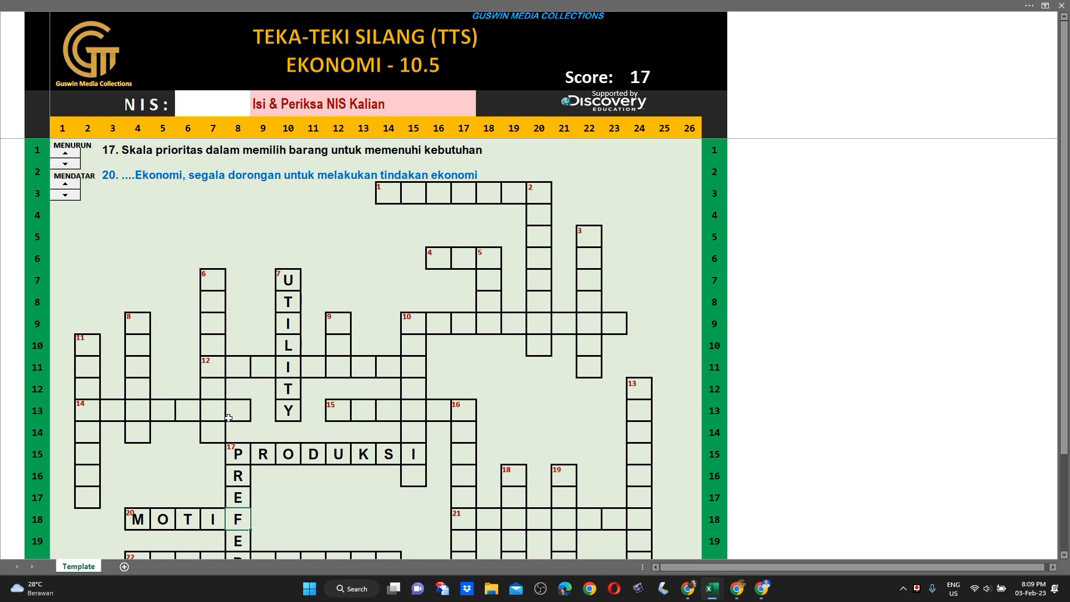
scroll(231, 416, down, 2)
scroll(258, 389, down, 1)
scroll(258, 390, up, 3)
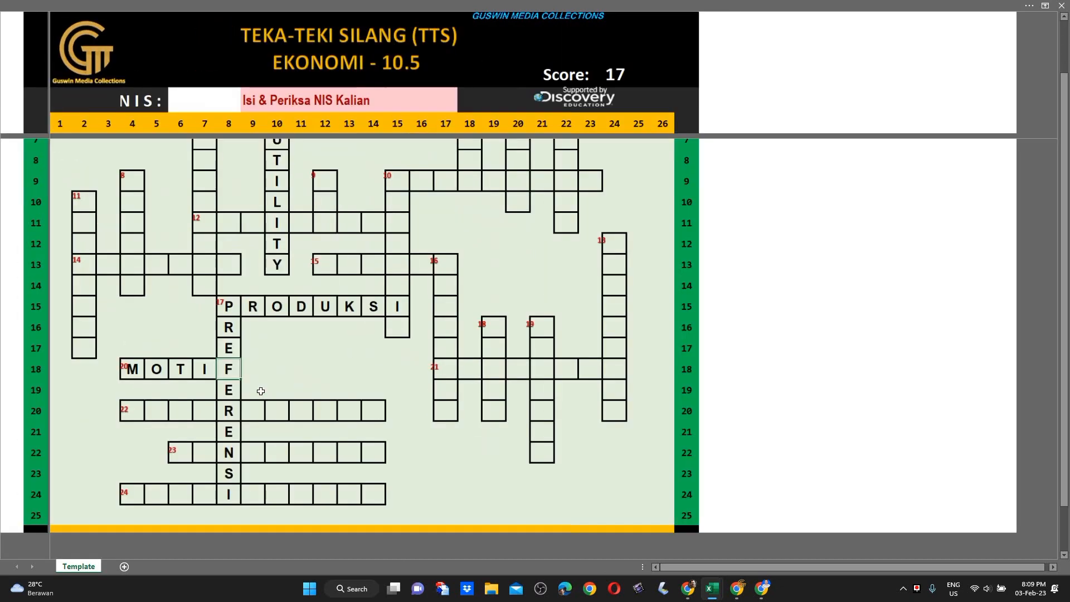
scroll(377, 372, up, 2)
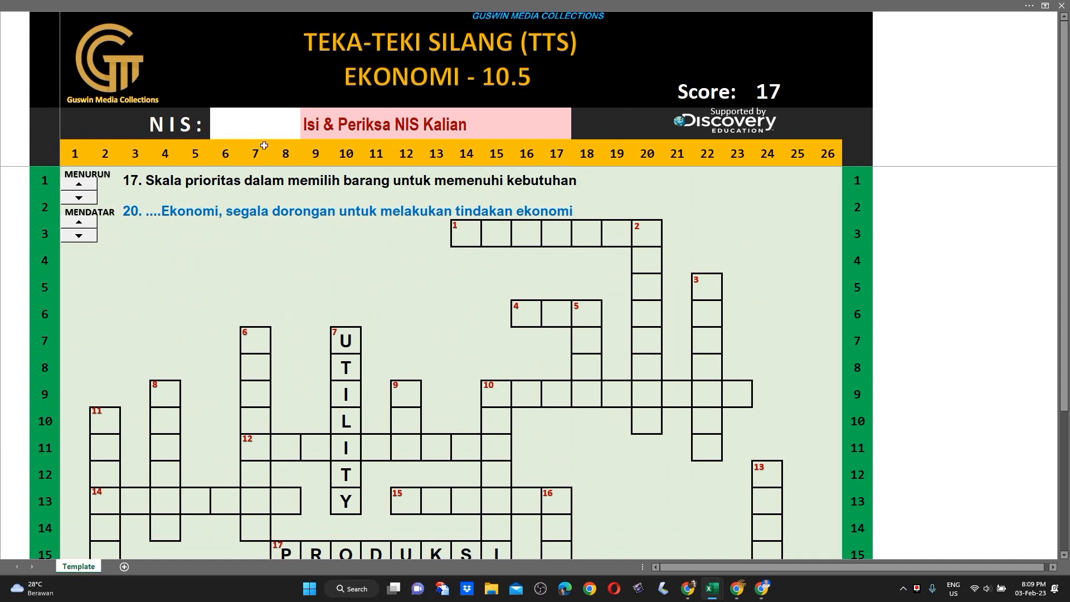
Step: Enter the student's NIS number in the crossword header
click(253, 128)
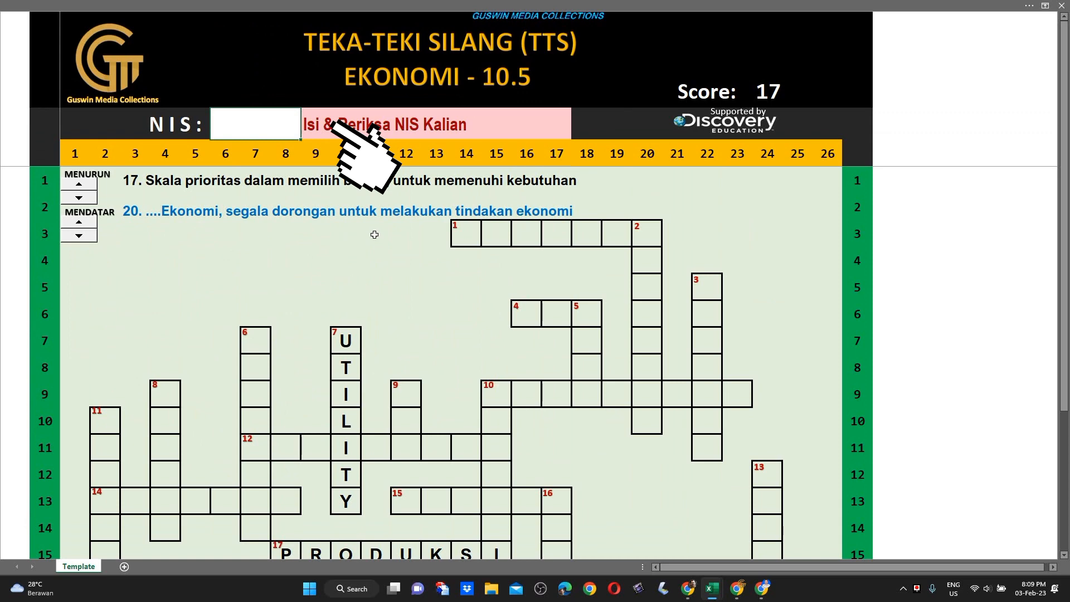
text(12125)
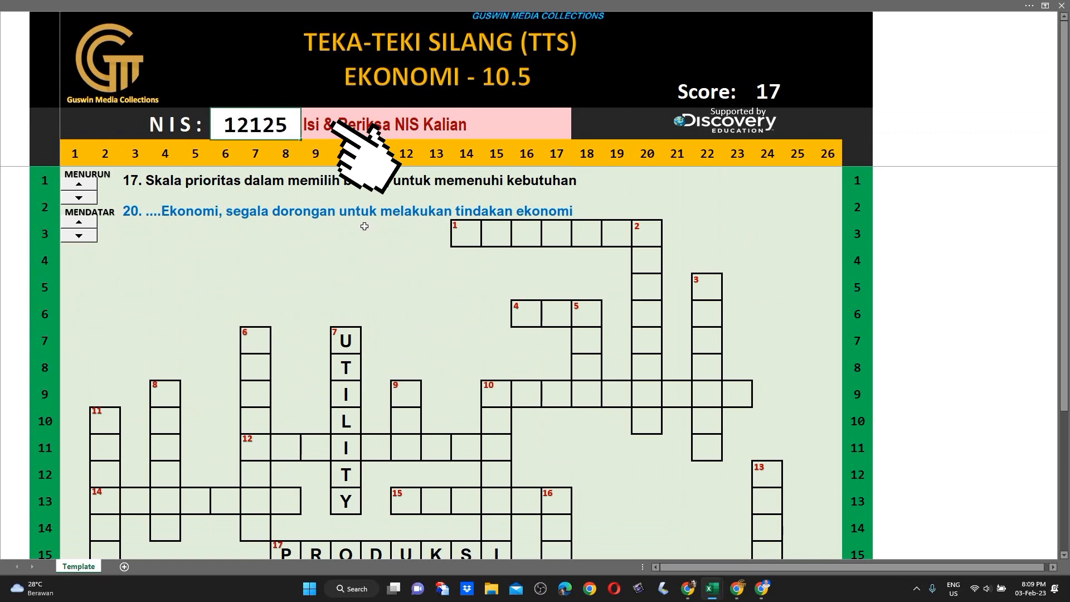
key(Return)
click(434, 270)
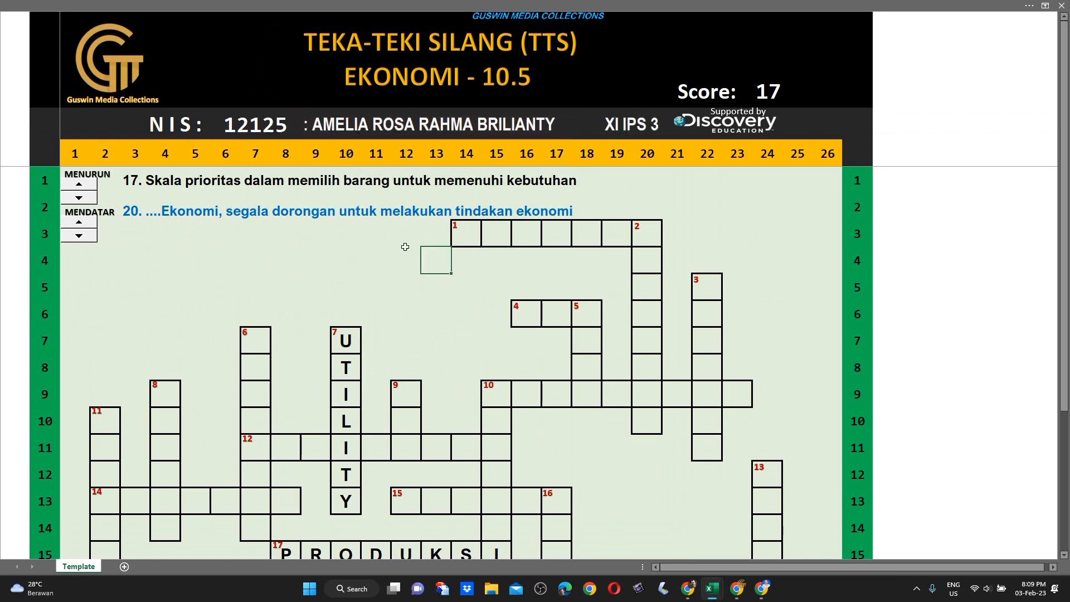
click(119, 67)
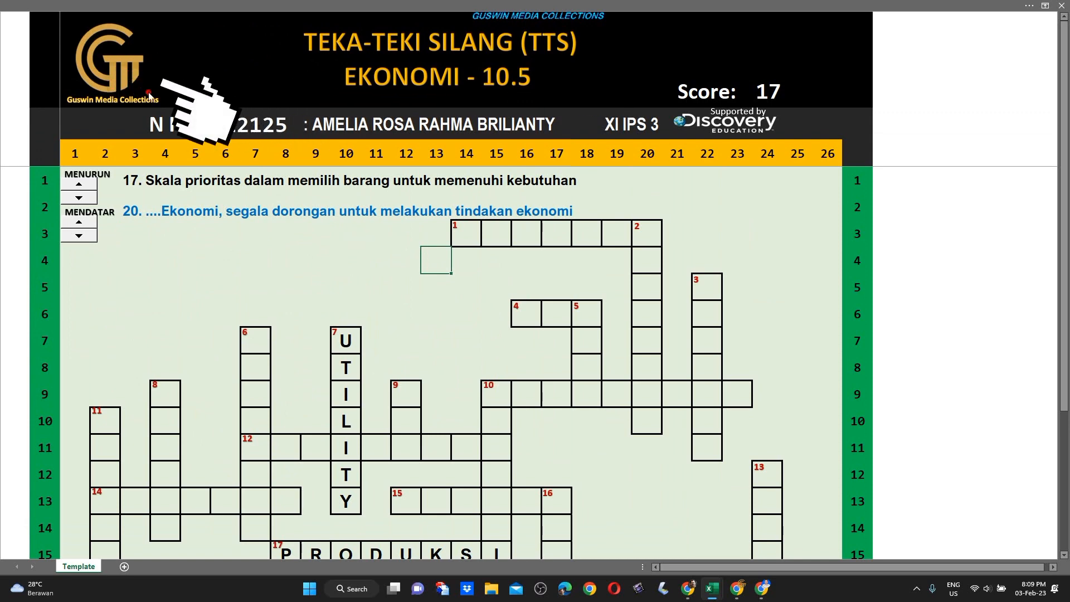
Step: Step through the MENURUN and MENDATAR clues with their navigators, ending on clues 13 and 23
click(82, 198)
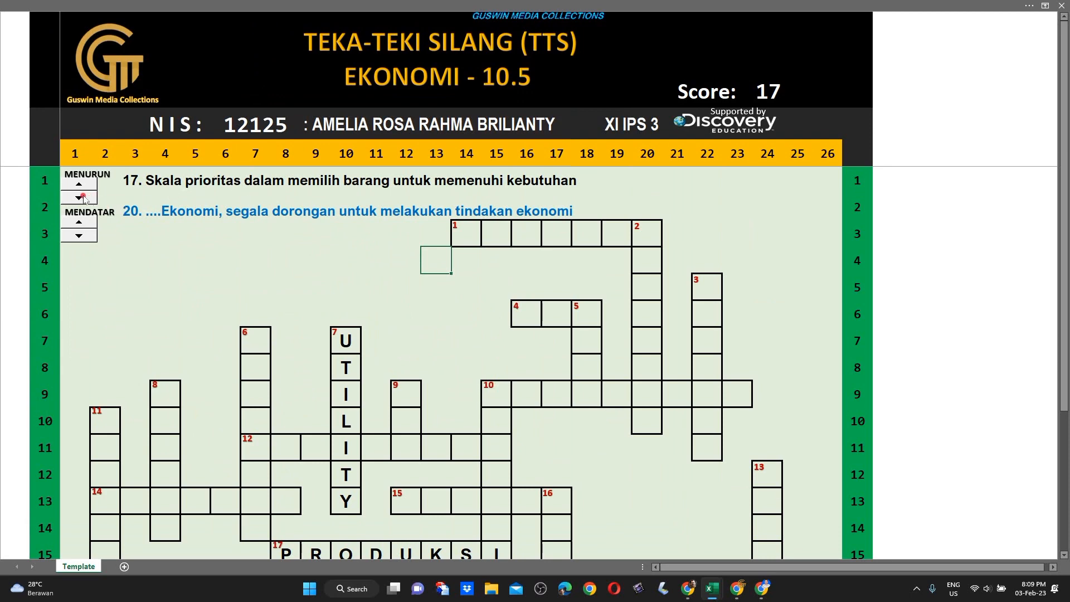
click(82, 198)
click(80, 185)
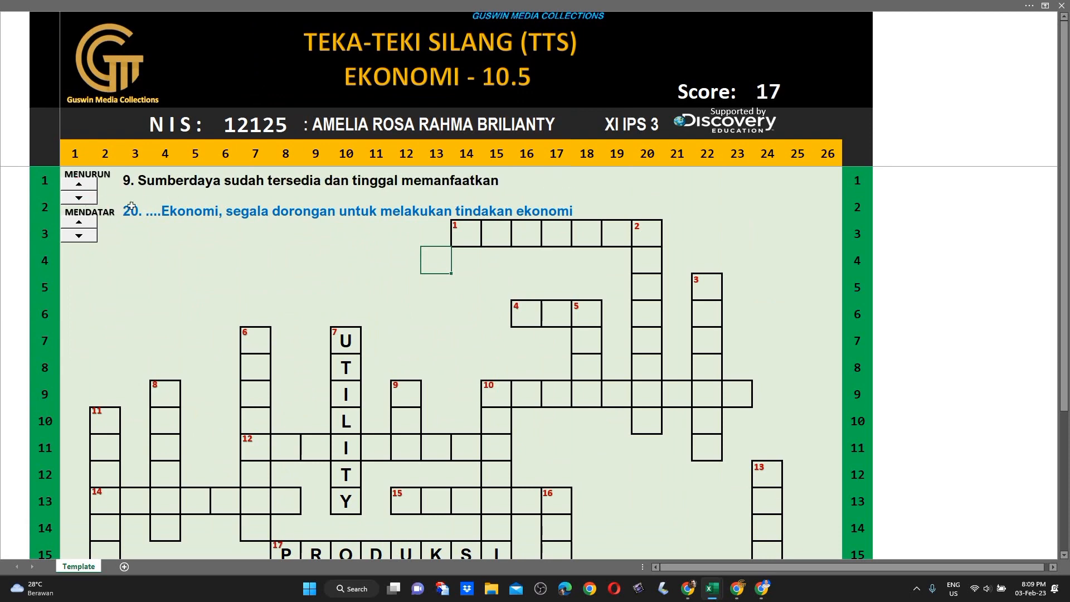
click(89, 237)
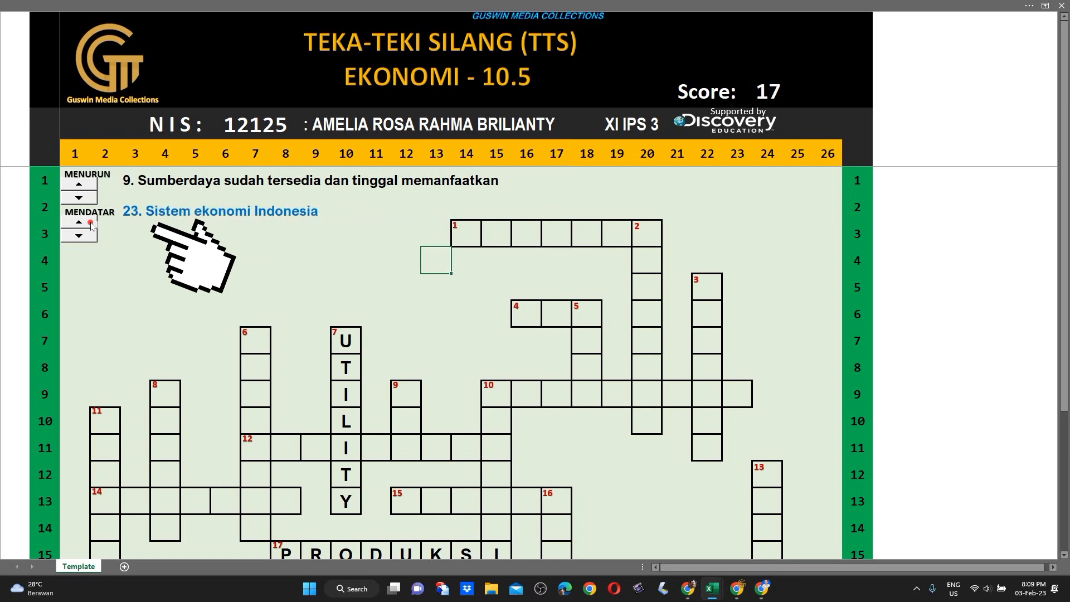
click(90, 237)
click(89, 238)
click(87, 226)
click(88, 237)
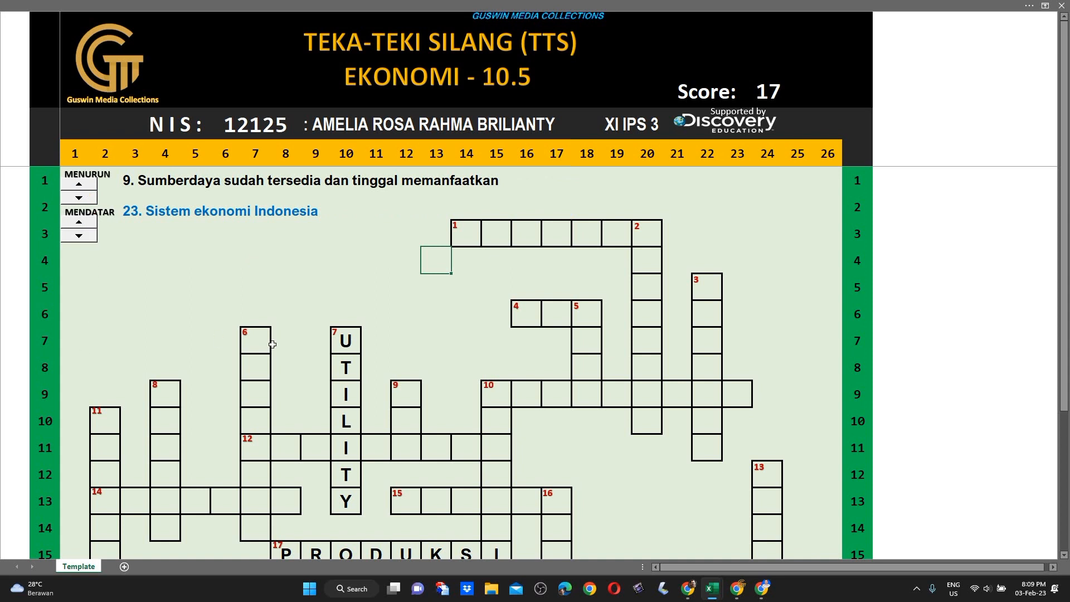
click(78, 191)
click(79, 193)
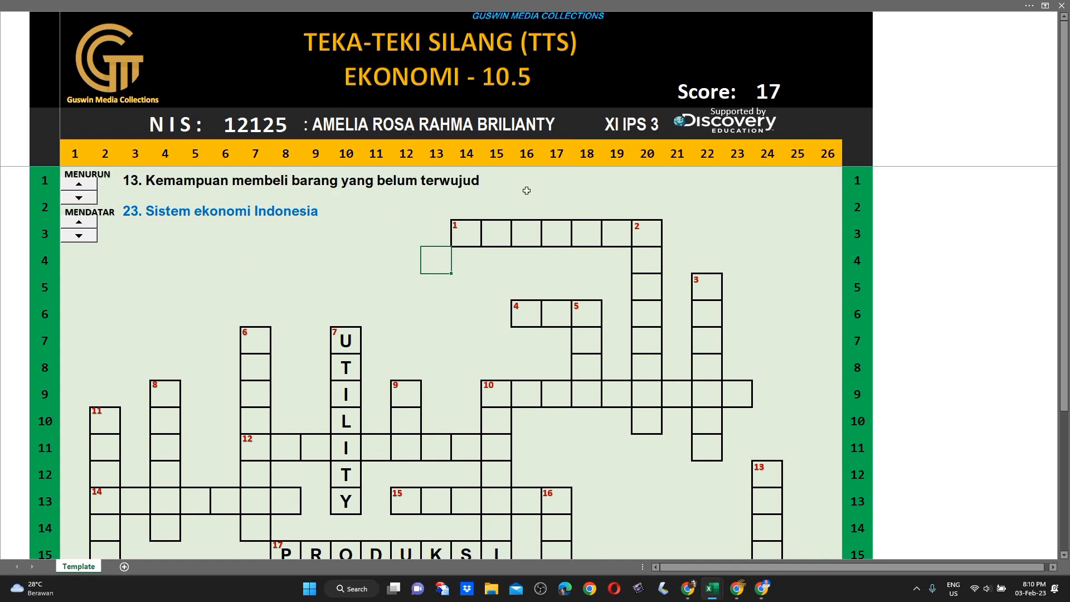
click(567, 6)
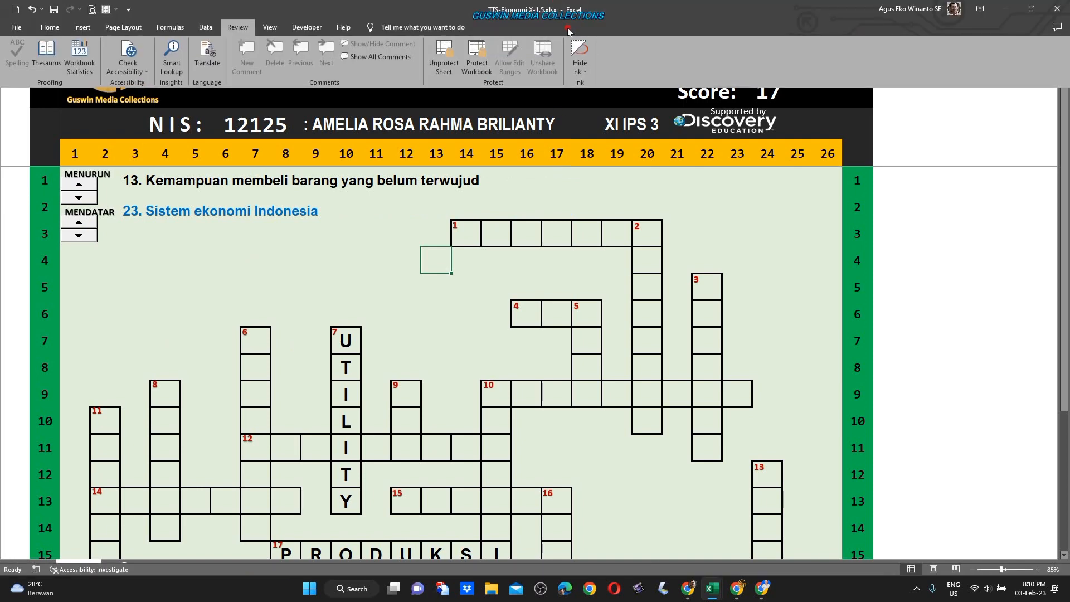
click(617, 191)
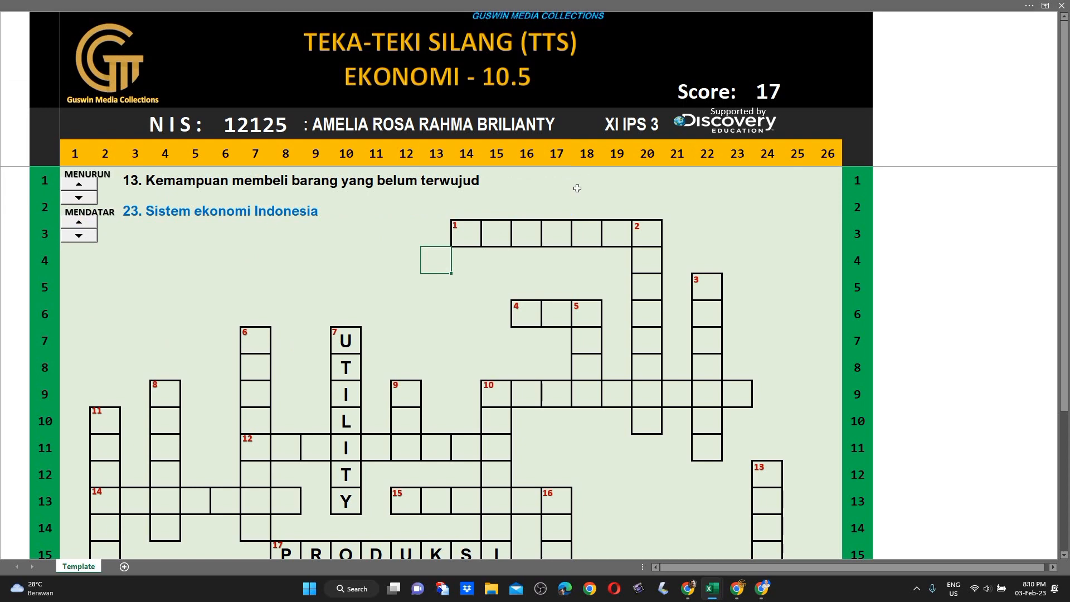
mouse_move(711, 588)
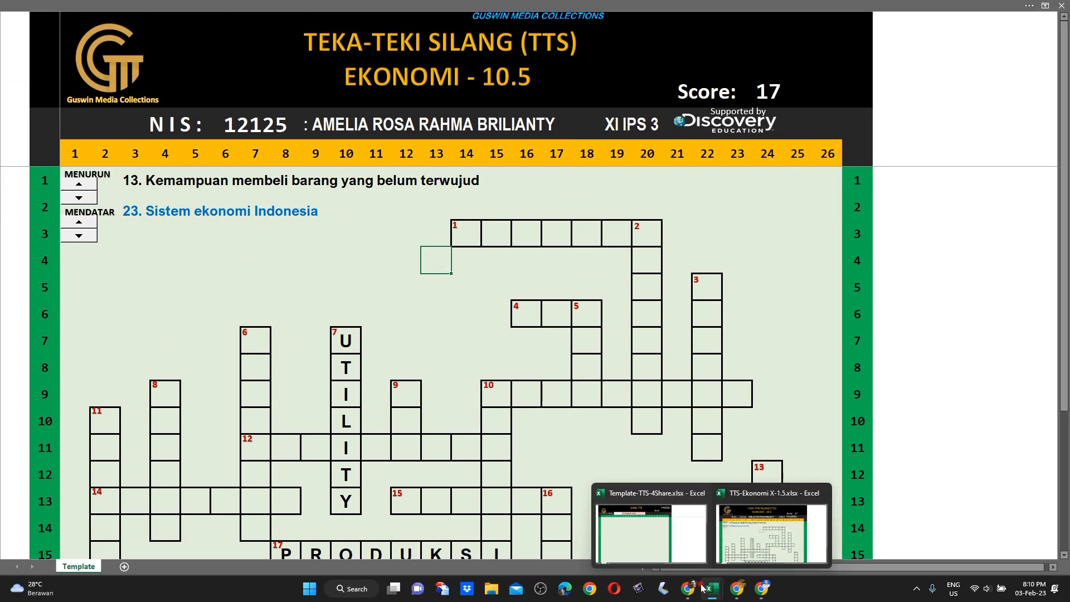
click(653, 516)
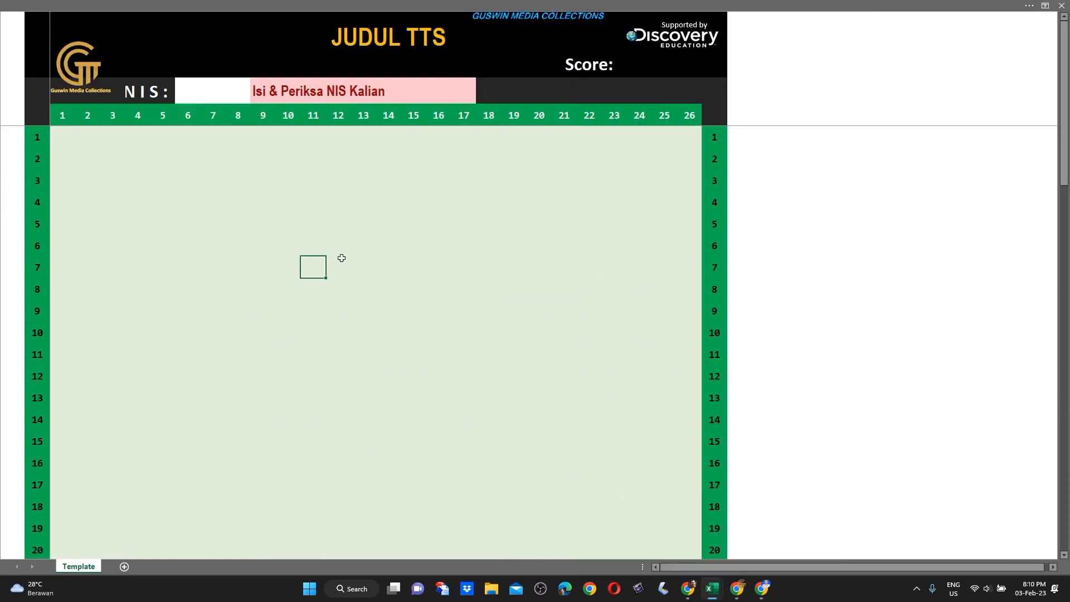
mouse_move(707, 592)
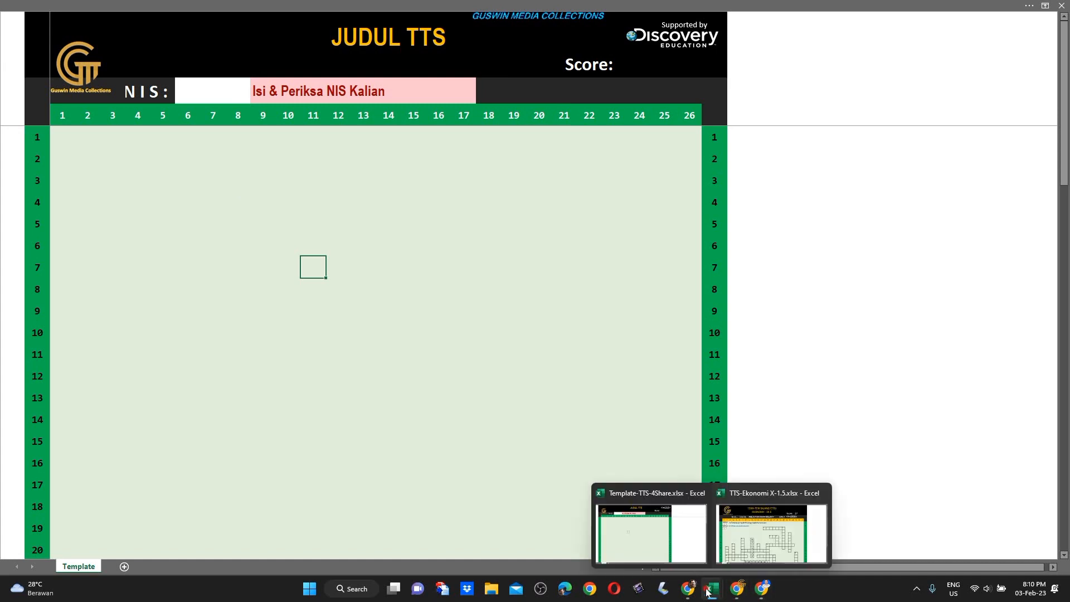
click(734, 553)
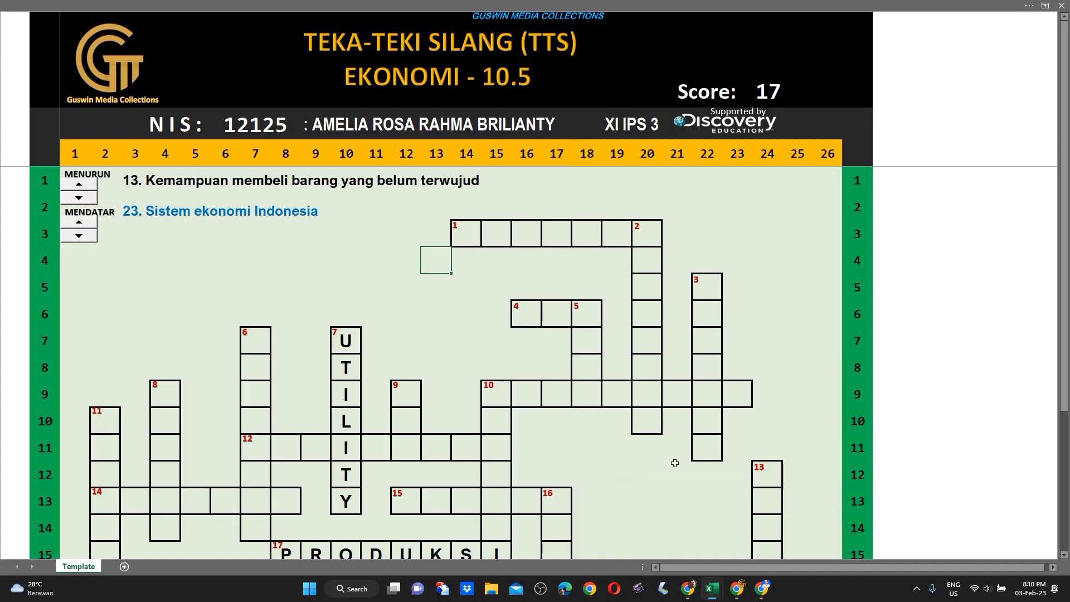
Step: Remove the protection from the crossword sheet and check that its logo can be selected
click(625, 5)
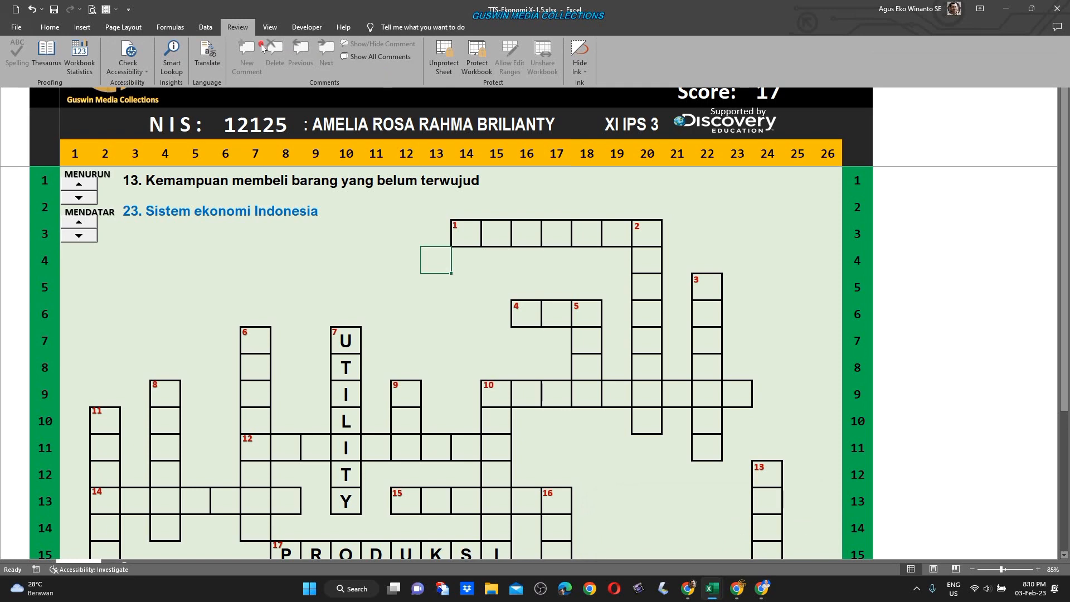
click(440, 66)
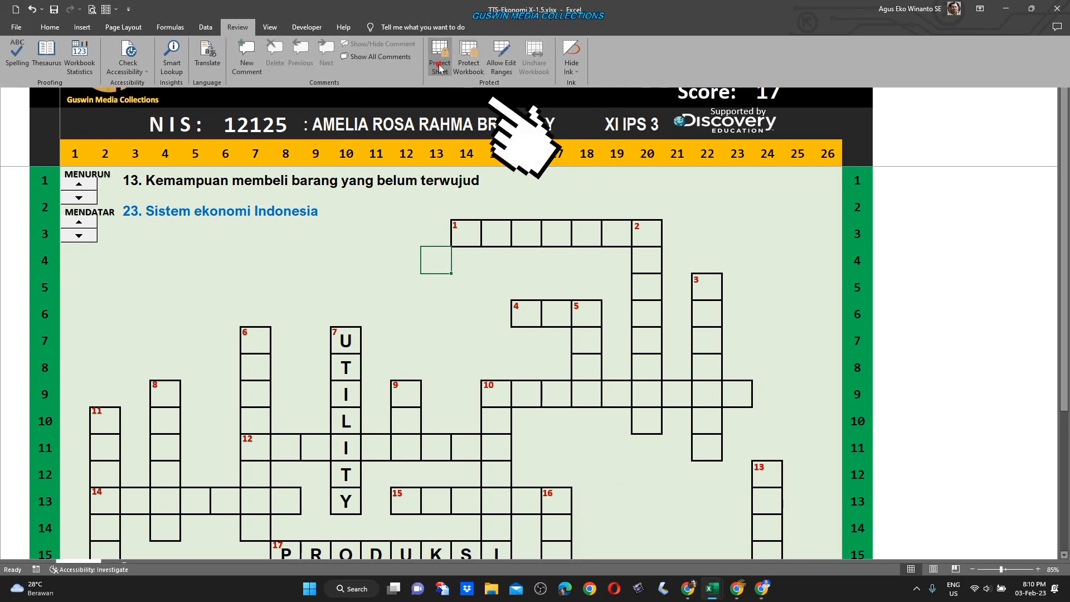
click(415, 226)
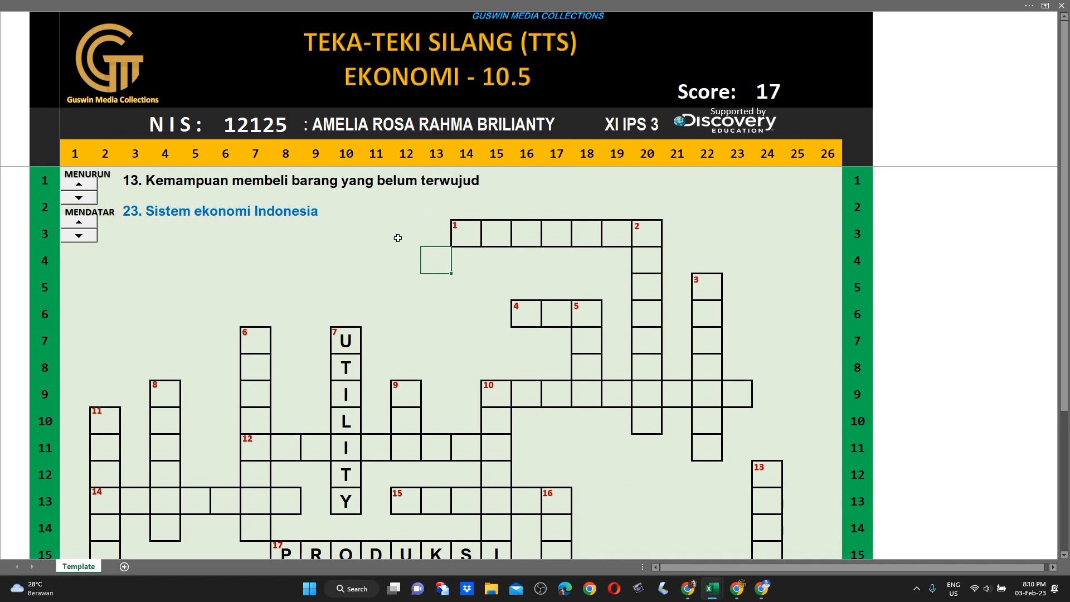
click(118, 76)
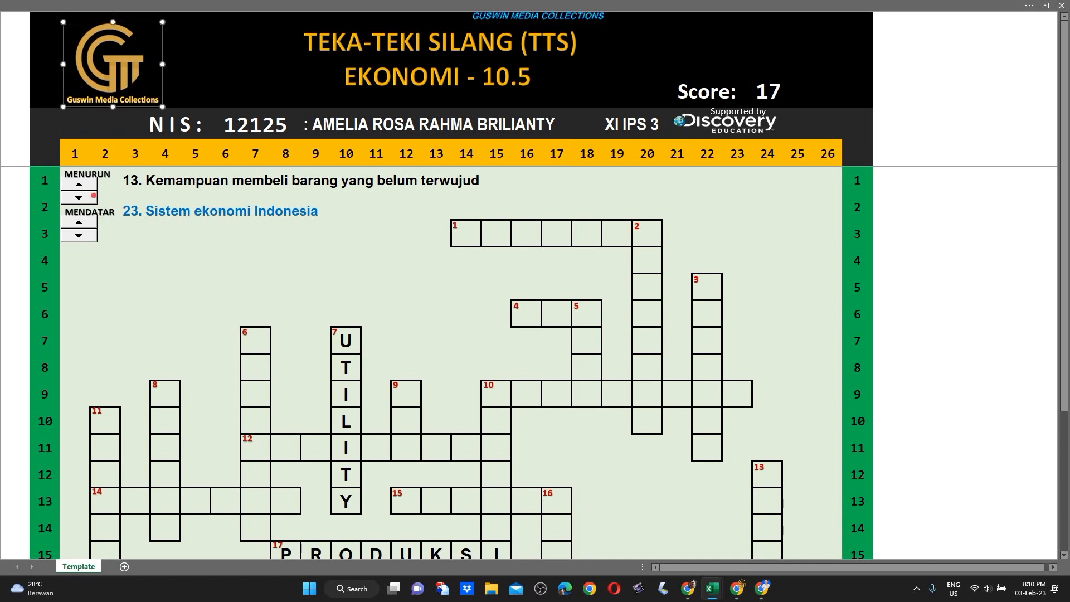
click(157, 252)
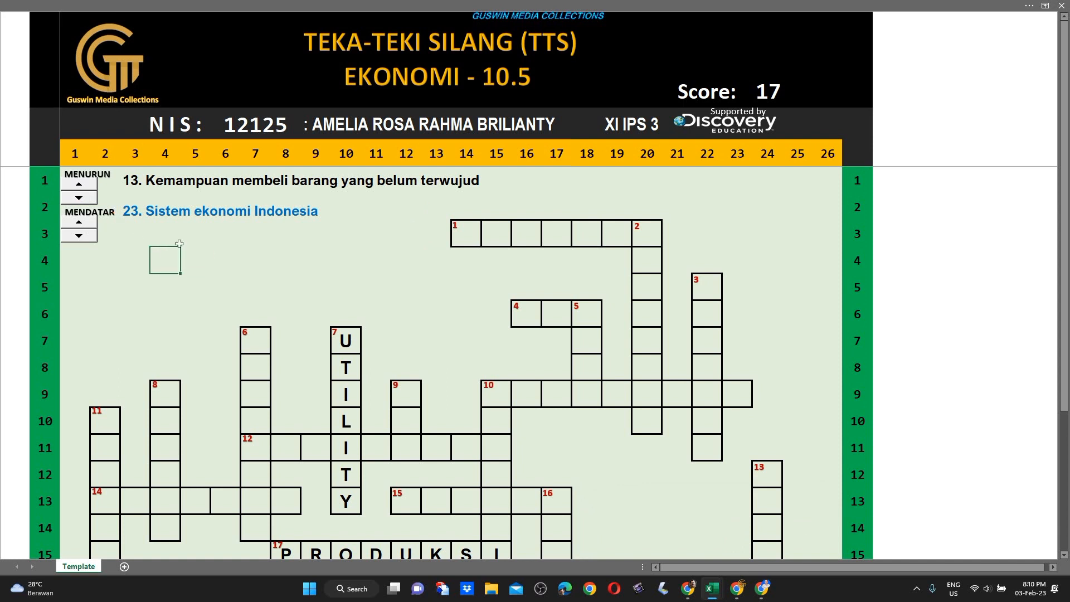
Step: Keep the ribbon's tabs and commands always displayed and show the formula bar for the MENURUN clue in cell E7
click(706, 5)
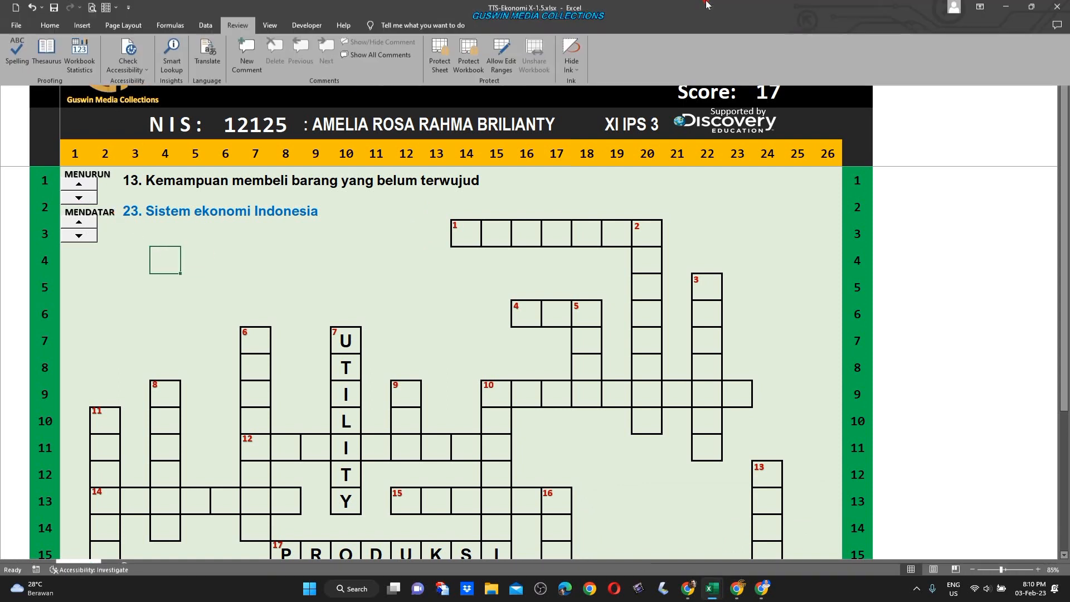
click(980, 7)
click(962, 102)
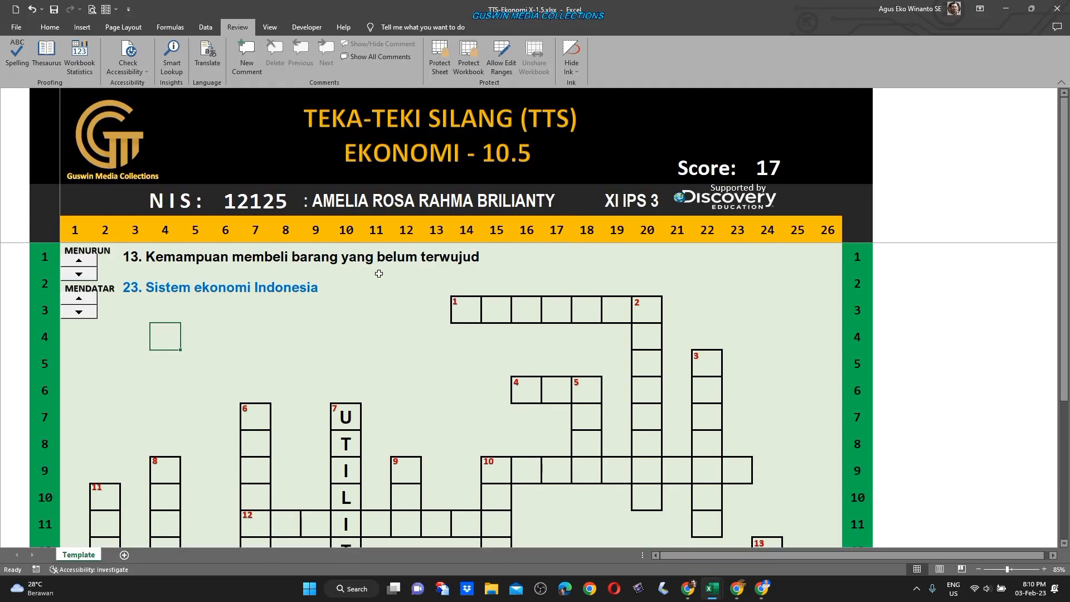
click(124, 257)
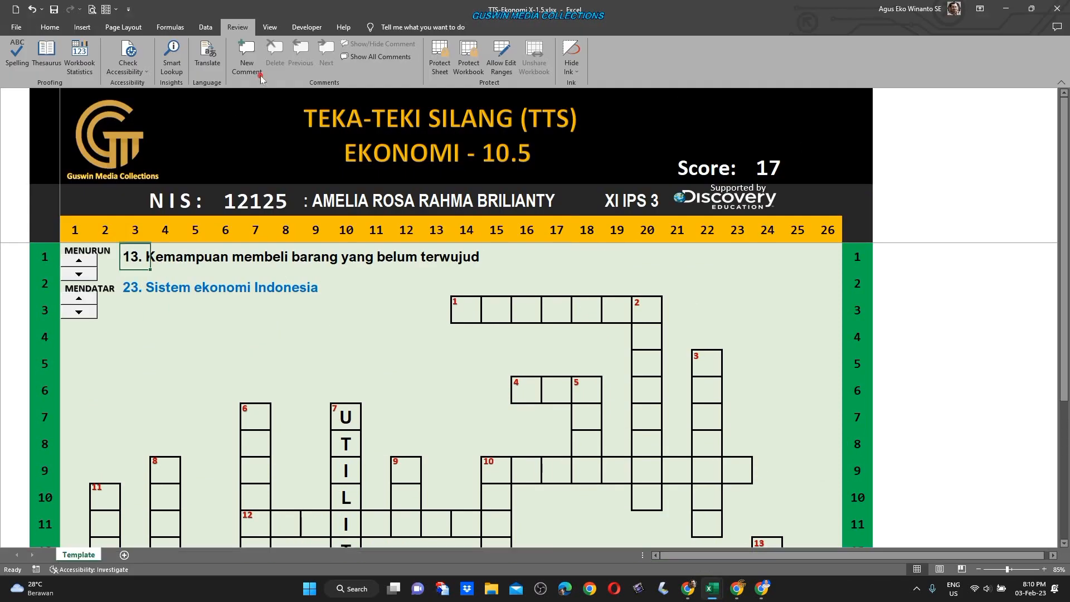
click(269, 27)
click(170, 48)
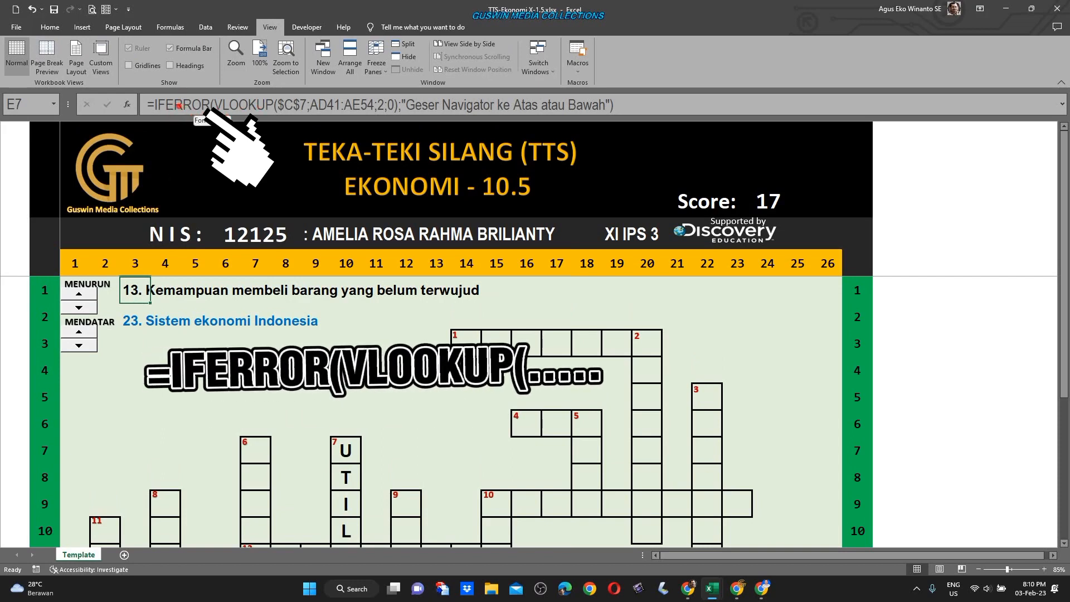
Step: Compare the lookup formulas behind the MENURUN clue in E7 and the MENDATAR clue in E8
click(136, 323)
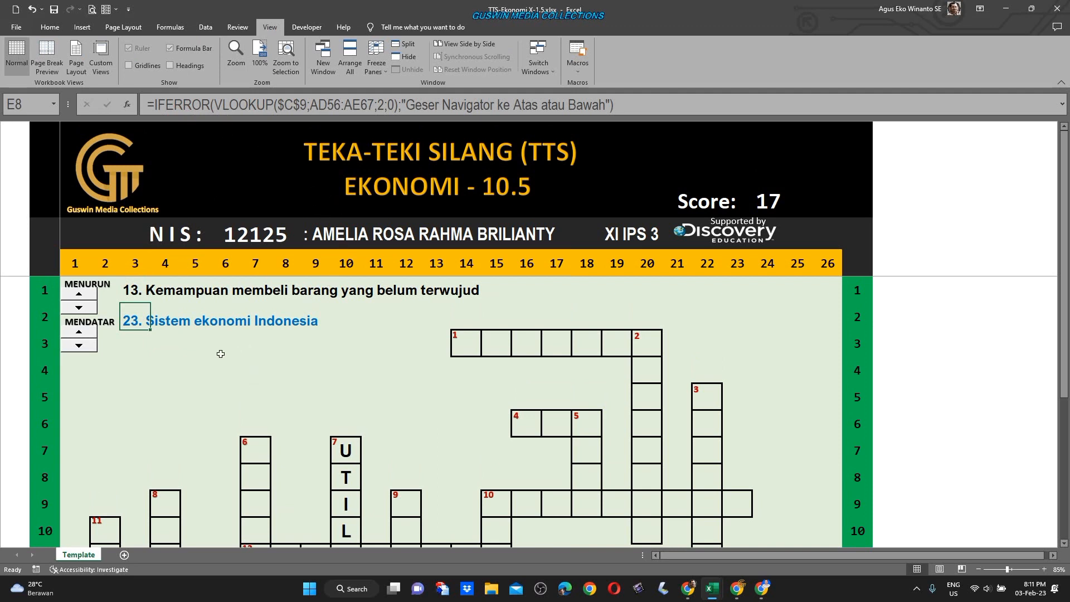
click(143, 297)
click(134, 315)
click(131, 292)
click(139, 329)
click(143, 296)
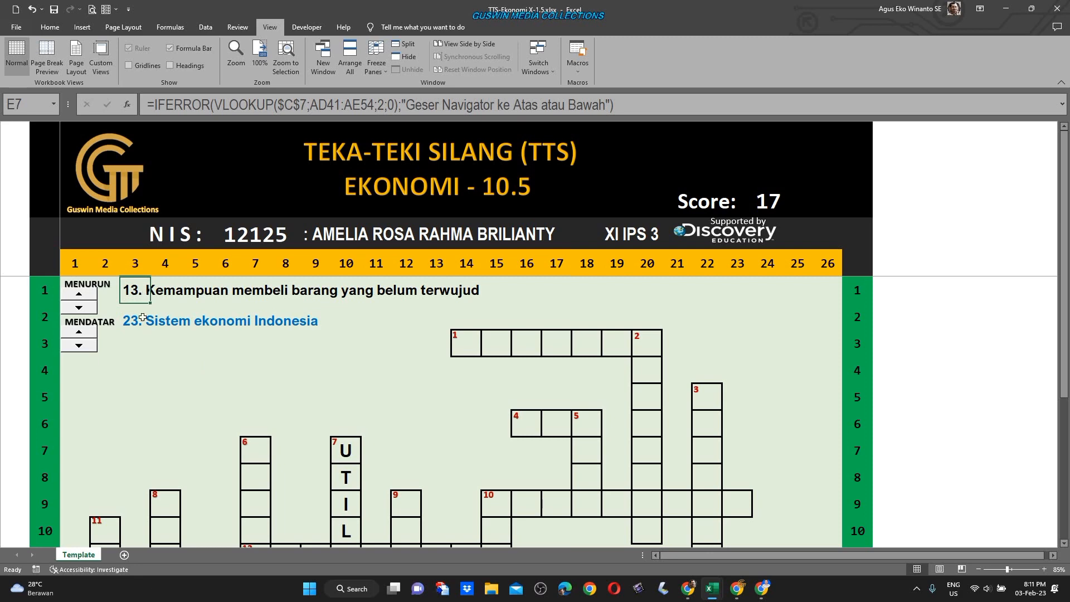
click(143, 317)
click(148, 363)
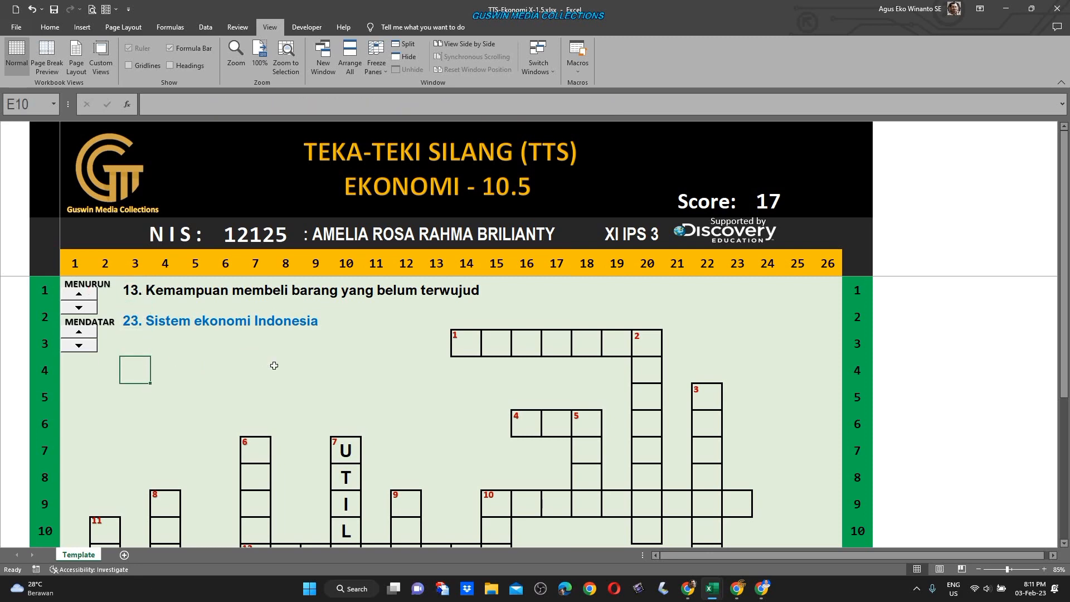
Step: Switch to the Template-TTS-4Share.xlsx workbook
mouse_move(710, 590)
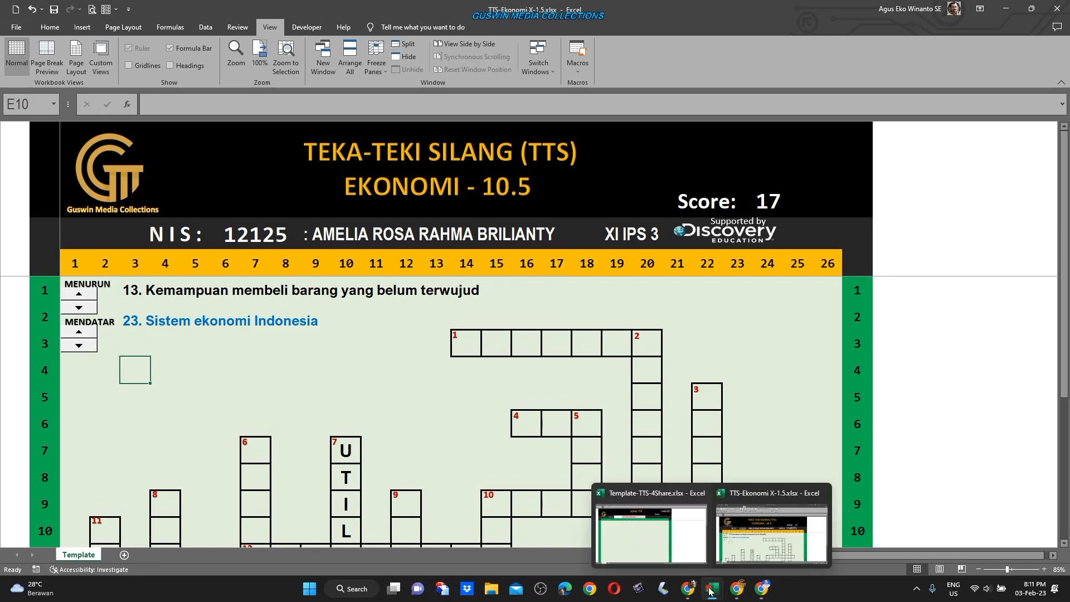
click(659, 565)
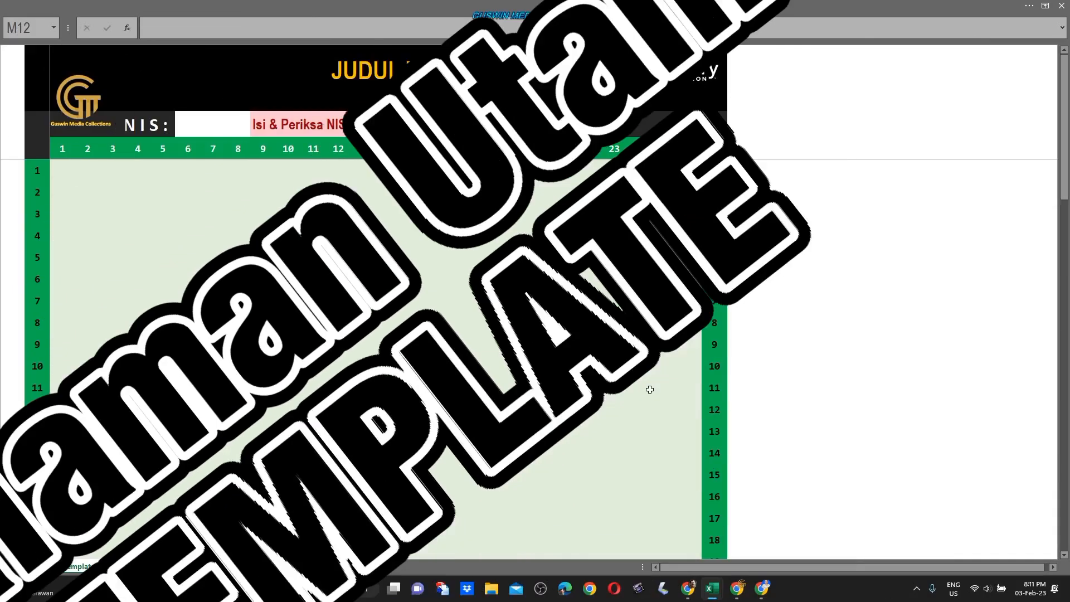
Step: Look over the template's blank crossword grid and the KUNCI JAWABAN answer-key grid beneath it
scroll(541, 396, down, 5)
scroll(539, 398, up, 5)
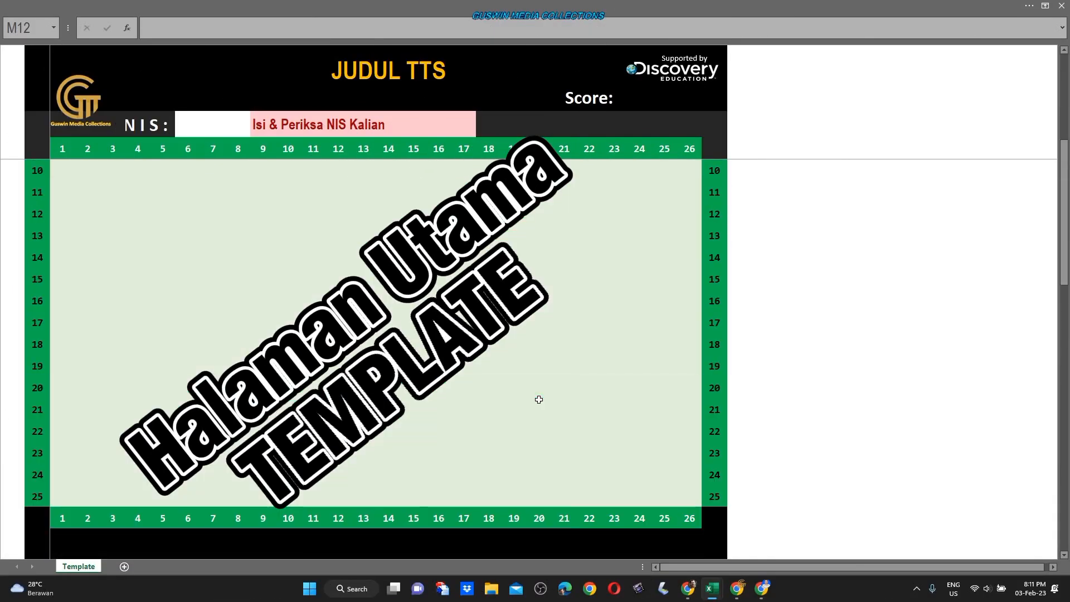
scroll(539, 400, up, 1)
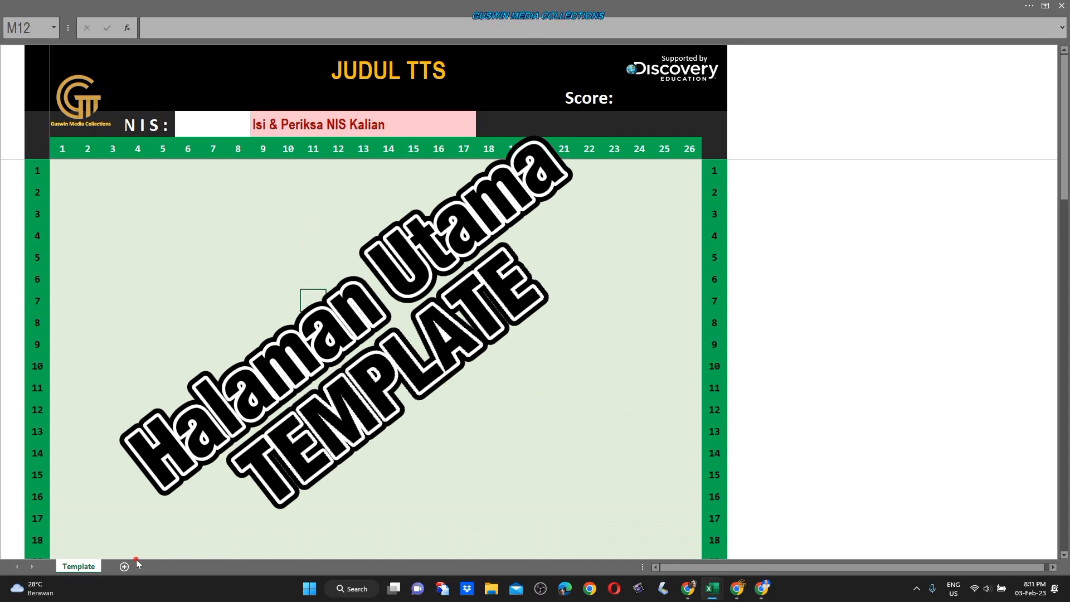
scroll(328, 493, down, 7)
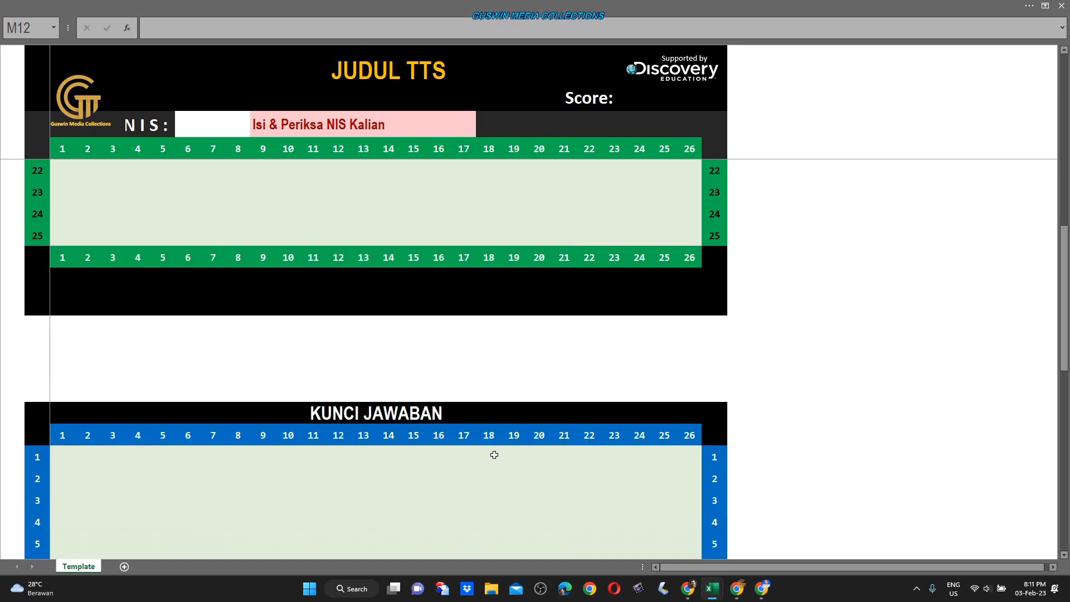
scroll(511, 416, up, 7)
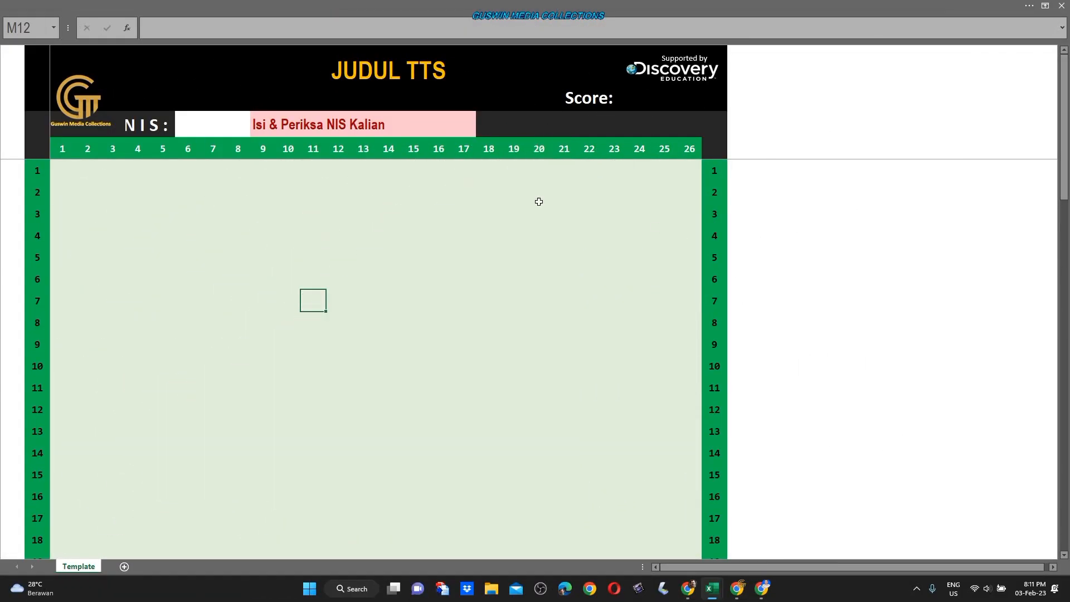
Step: Keep the ribbon's tabs and commands always displayed in the template workbook
click(928, 6)
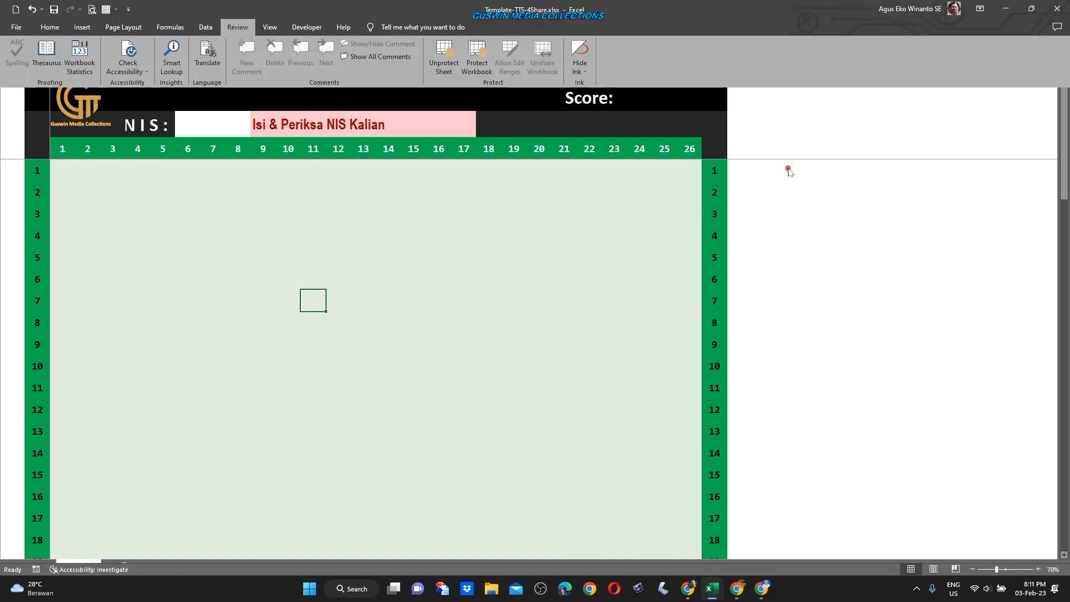
click(981, 9)
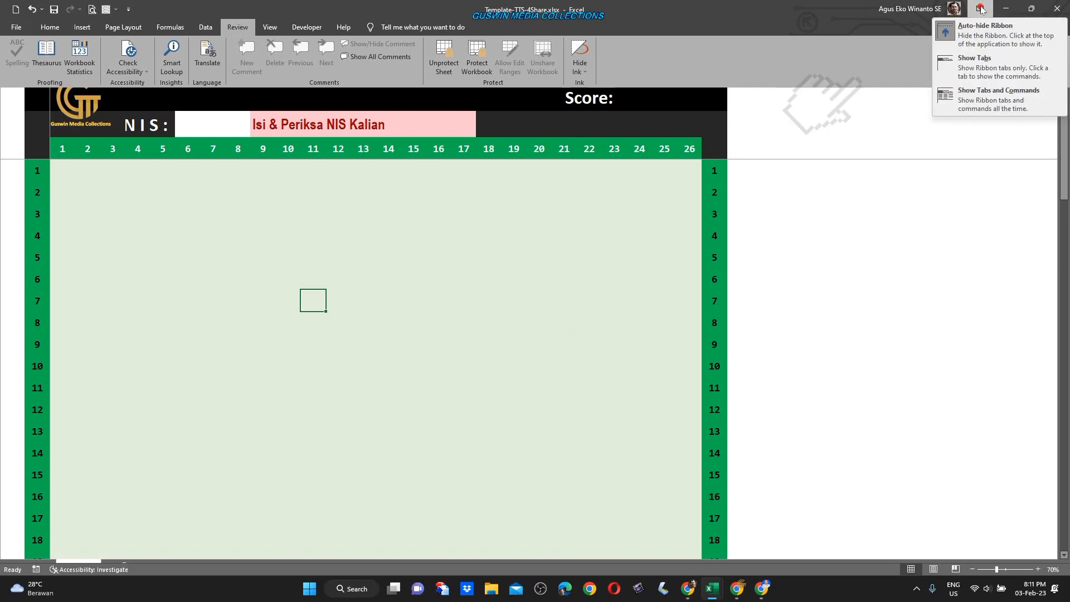
click(991, 102)
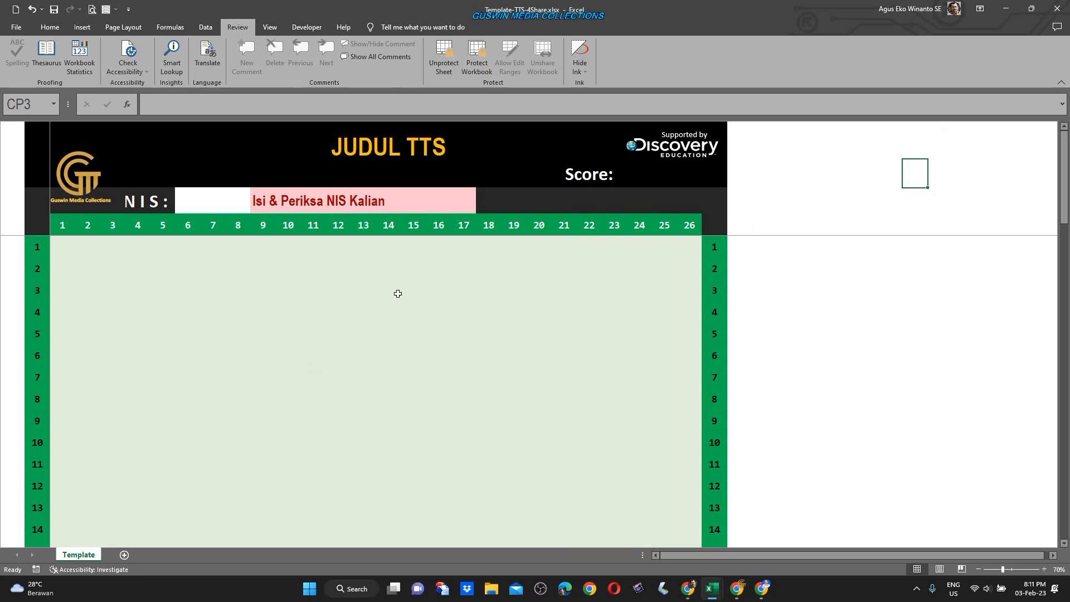
Step: Examine the protected template's header, logo and blank numbered grid at 100% zoom
scroll(398, 295, up, 1)
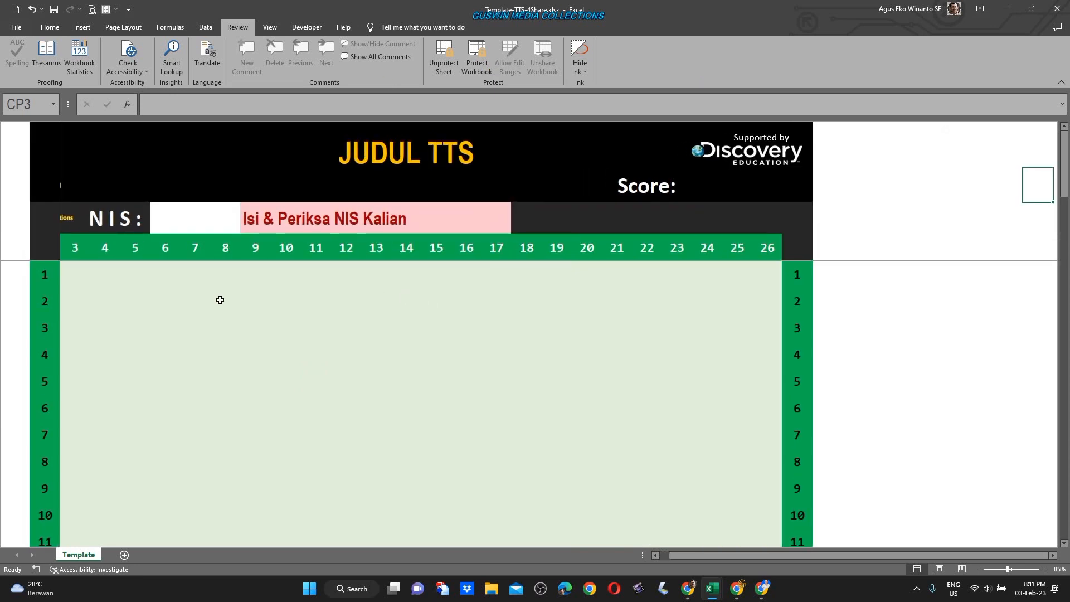
scroll(285, 327, down, 1)
scroll(289, 327, up, 1)
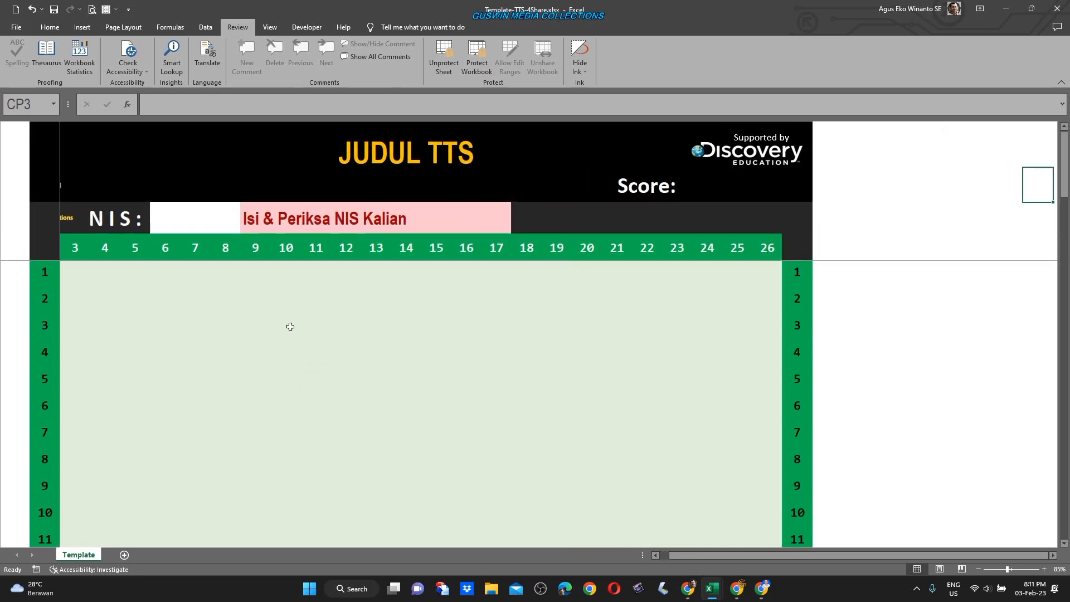
click(225, 346)
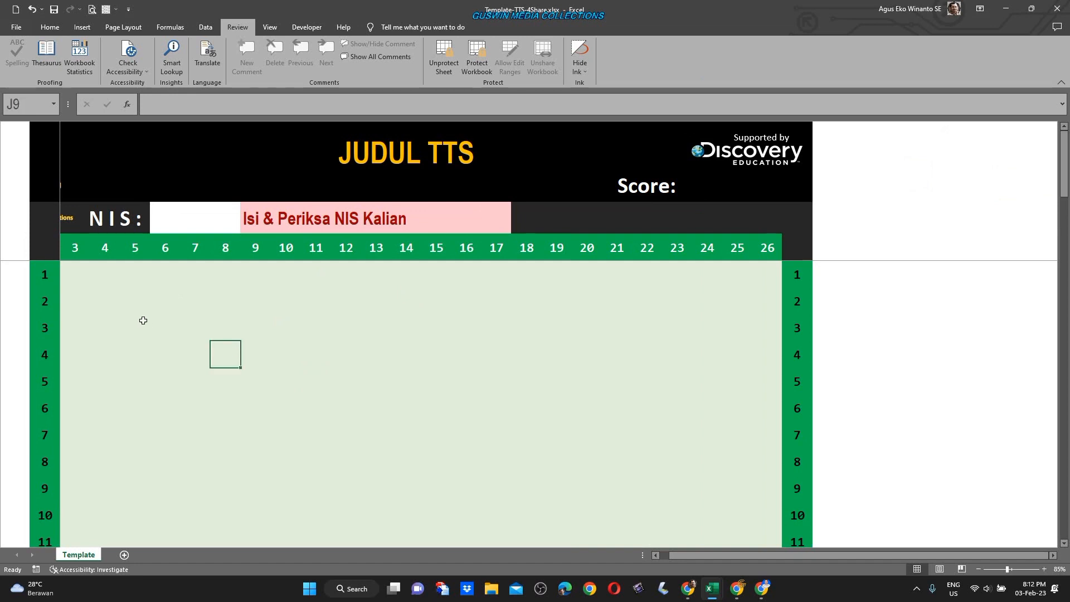
click(248, 352)
scroll(350, 405, down, 1)
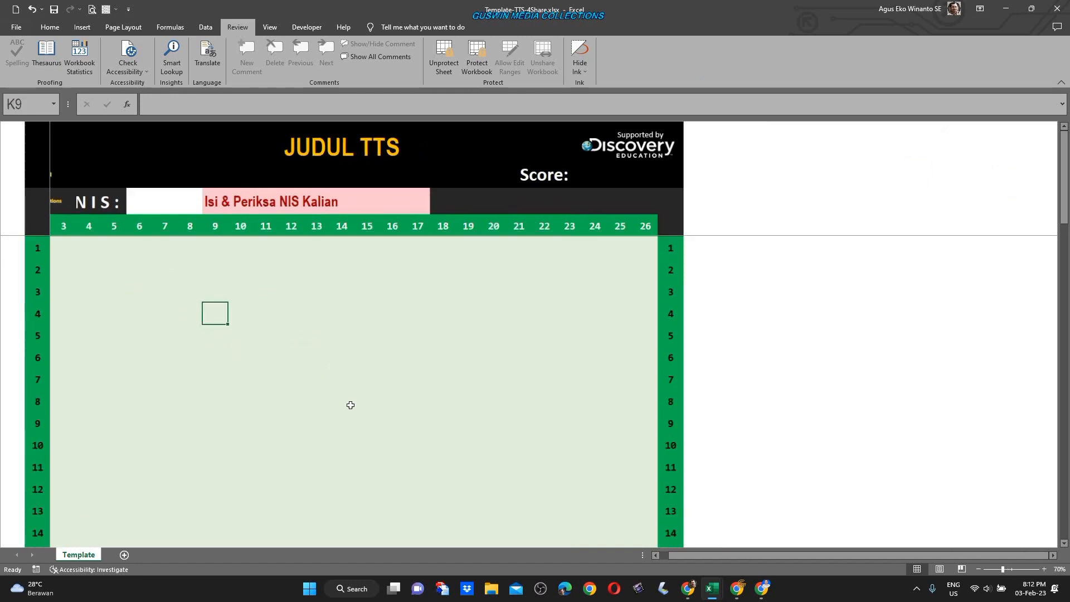
drag(693, 557, 651, 556)
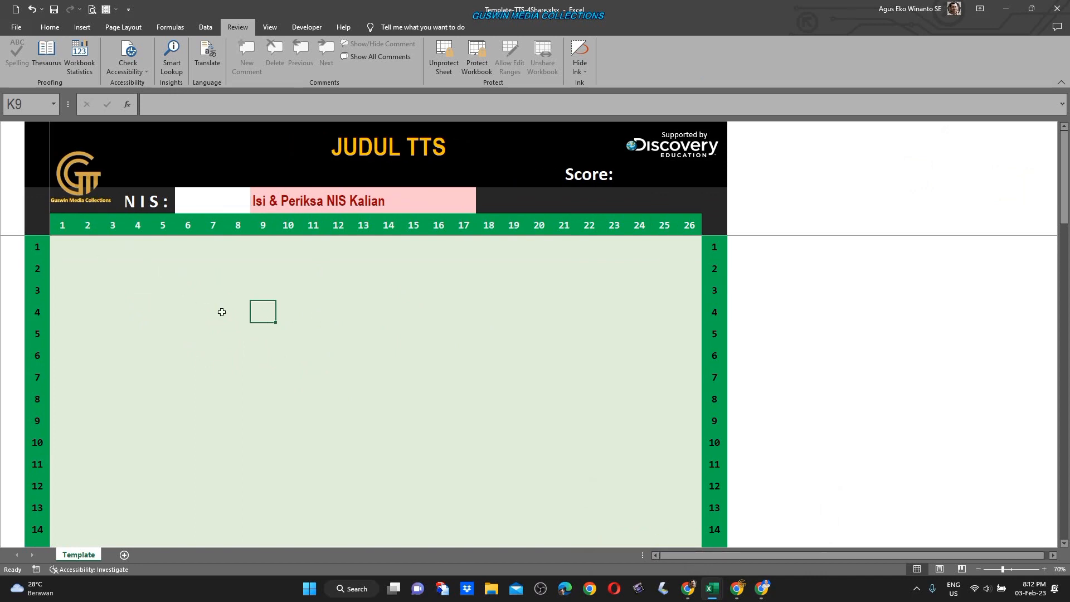
scroll(222, 313, up, 2)
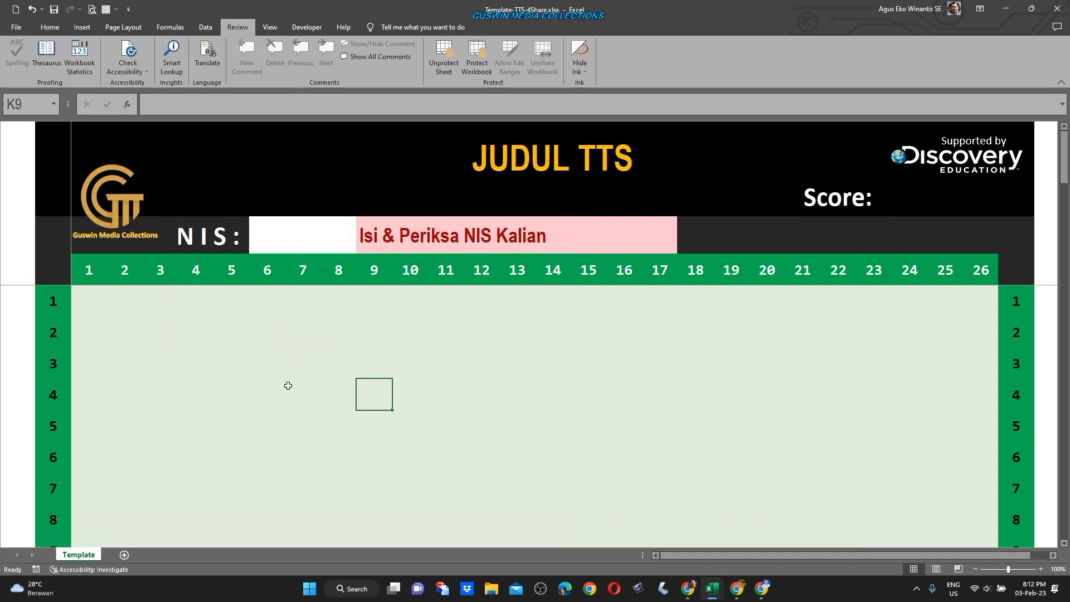
click(335, 398)
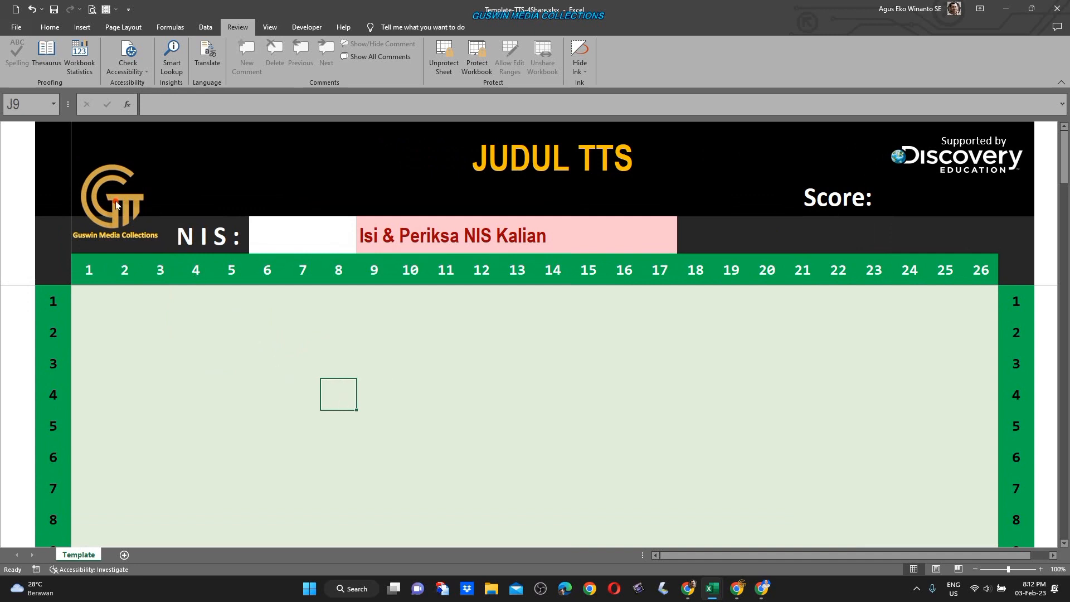
click(123, 331)
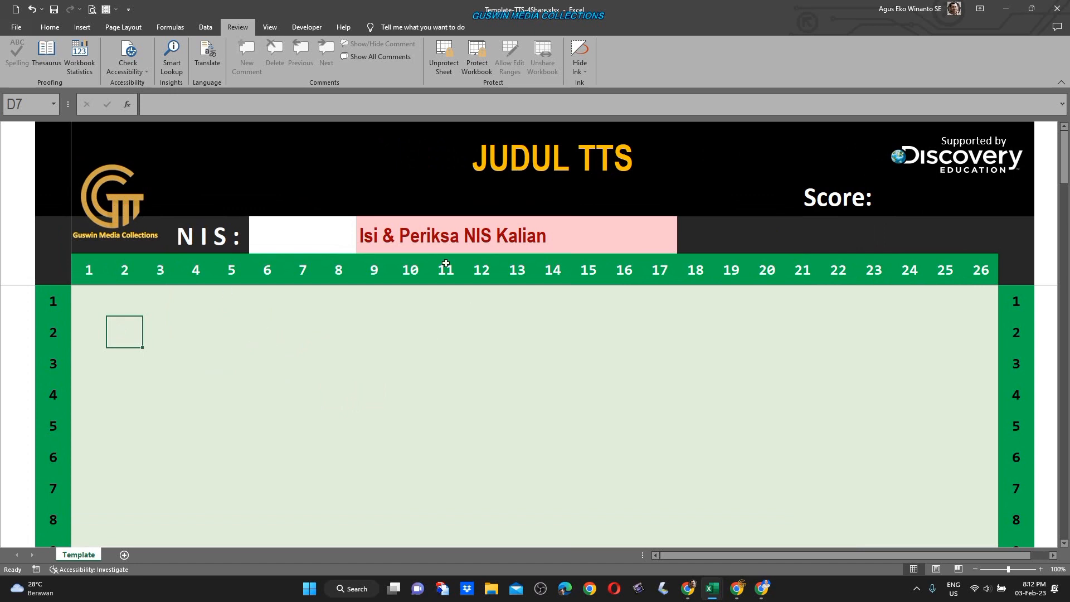
scroll(326, 404, down, 8)
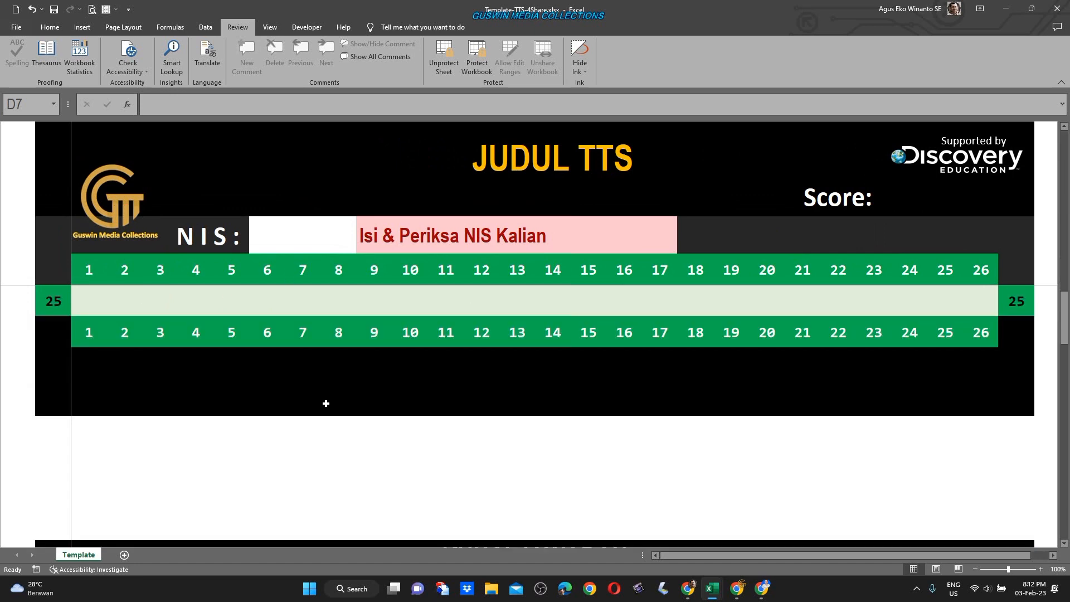
scroll(326, 404, up, 8)
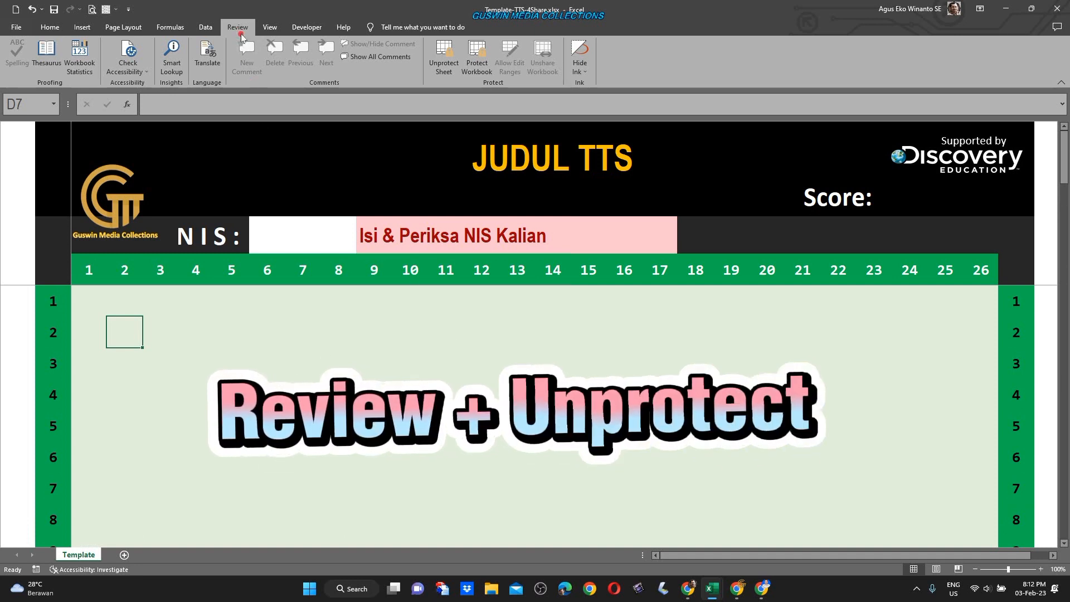
Step: Remove the protection from the Template sheet and check that its header logo can be selected
click(443, 56)
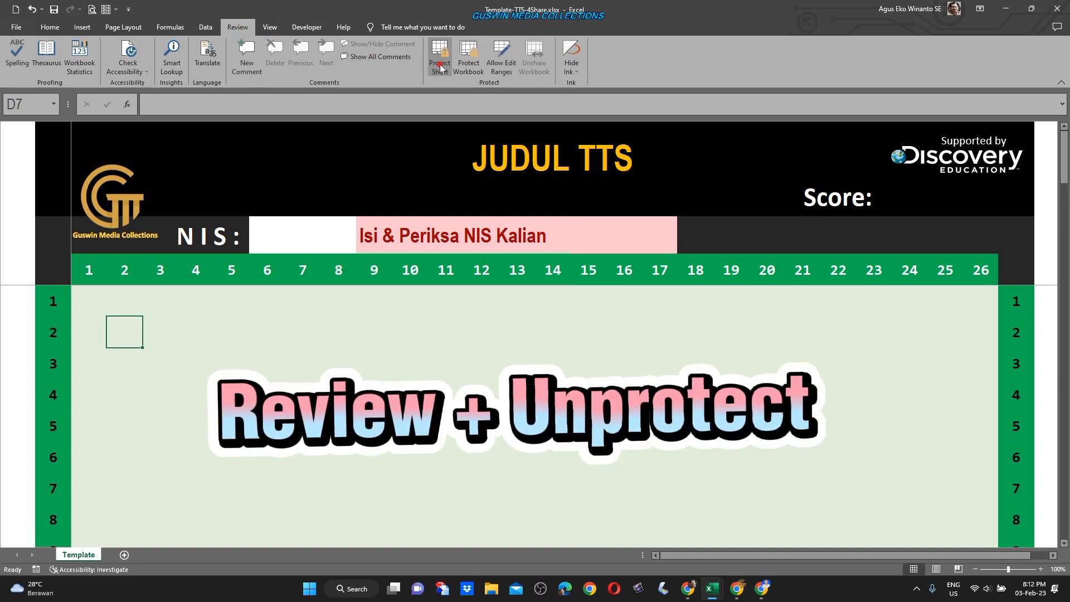
click(302, 308)
click(114, 195)
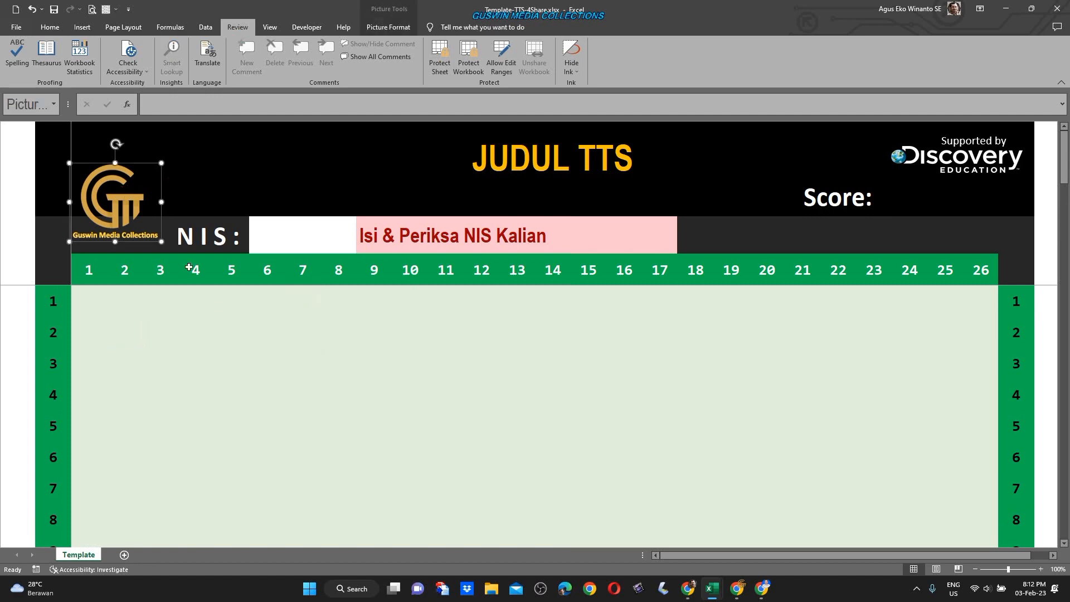
click(215, 324)
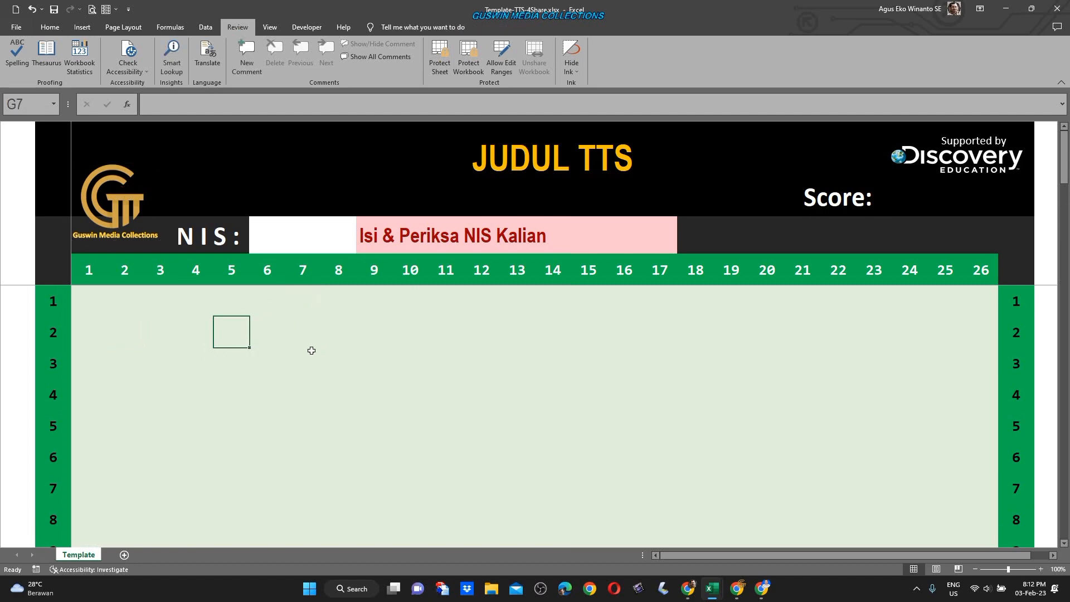
Step: Look down to the KUNCI JAWABAN grid and unhide the DataBase sheet
scroll(312, 351, down, 2)
scroll(312, 352, up, 2)
scroll(339, 408, down, 10)
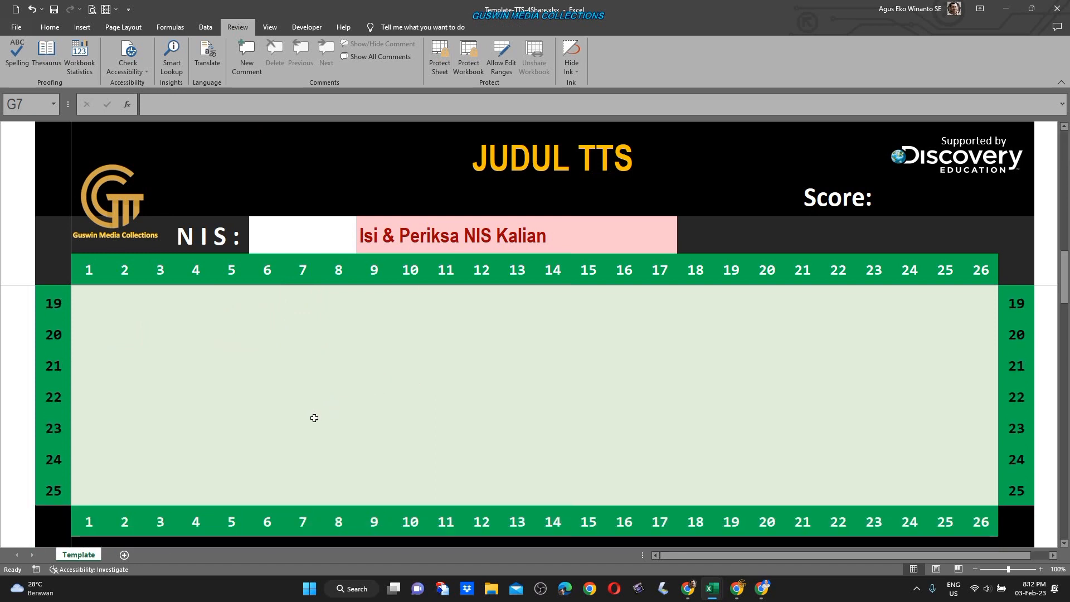
scroll(315, 418, down, 3)
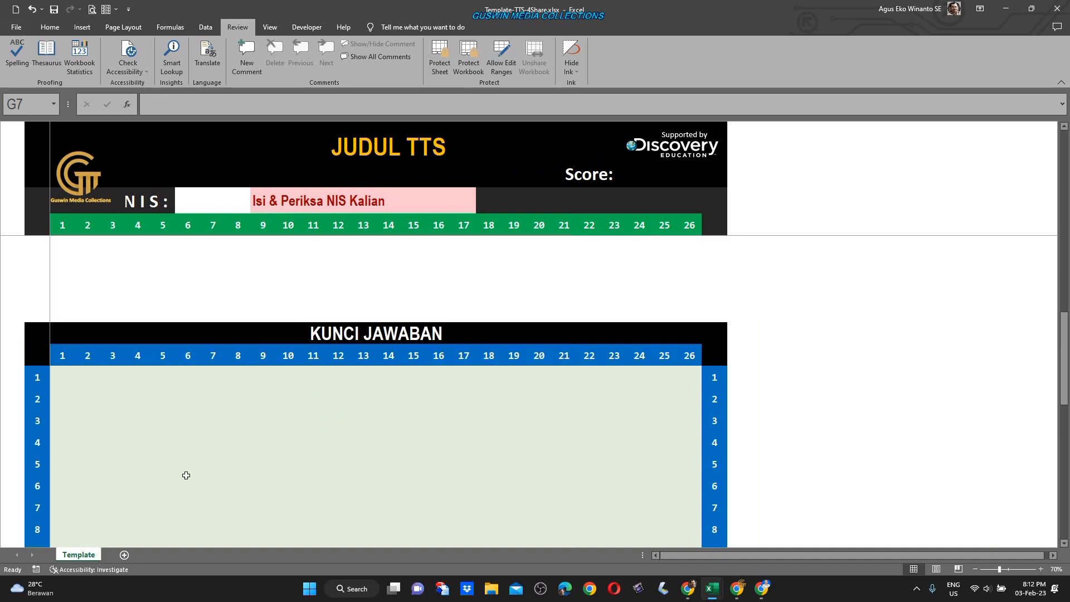
right_click(82, 557)
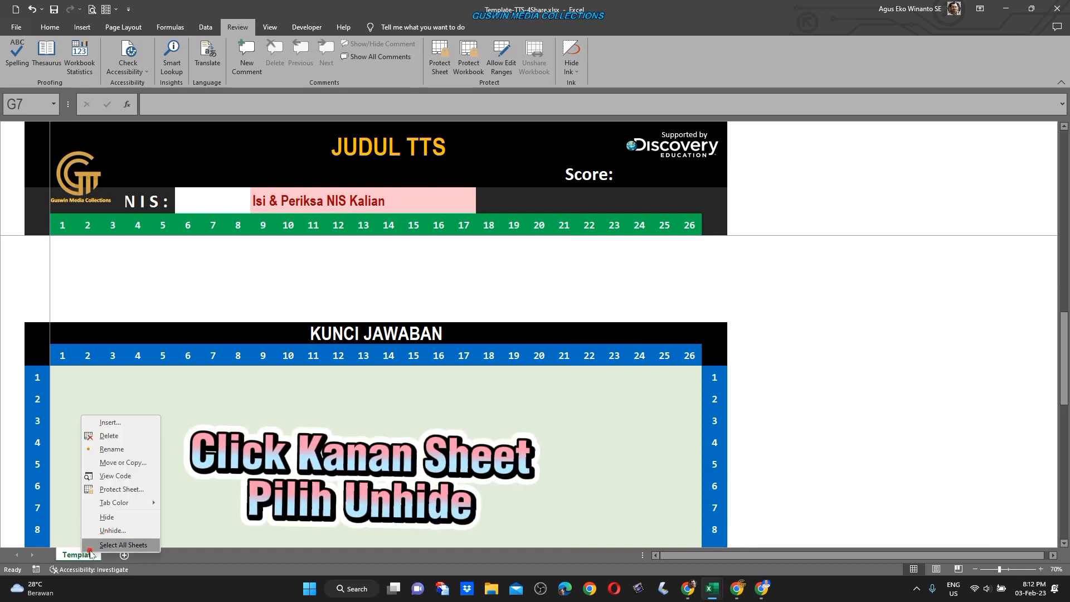
click(111, 530)
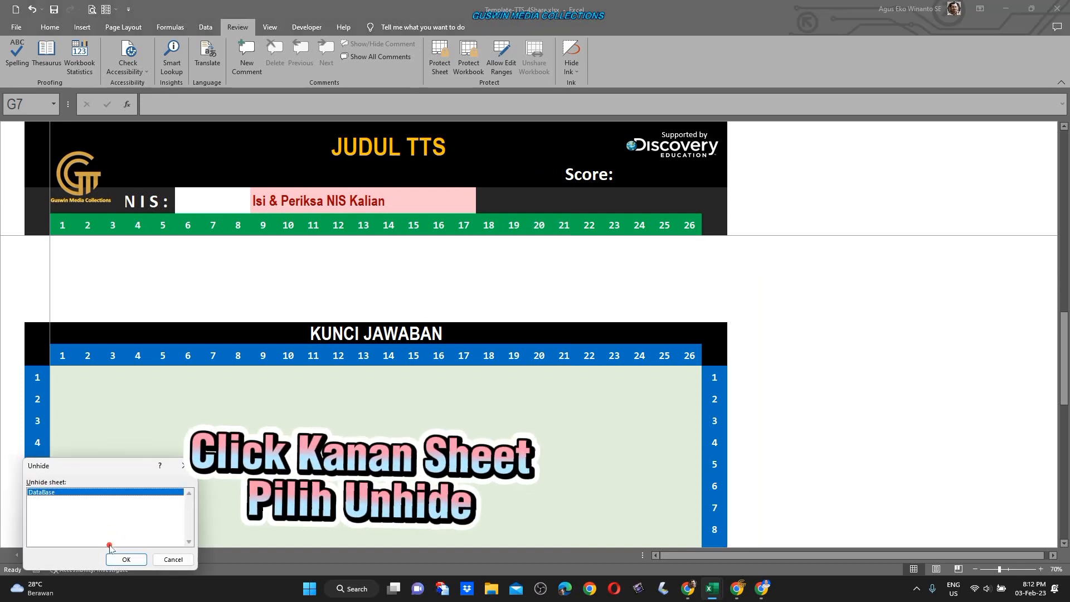
click(121, 561)
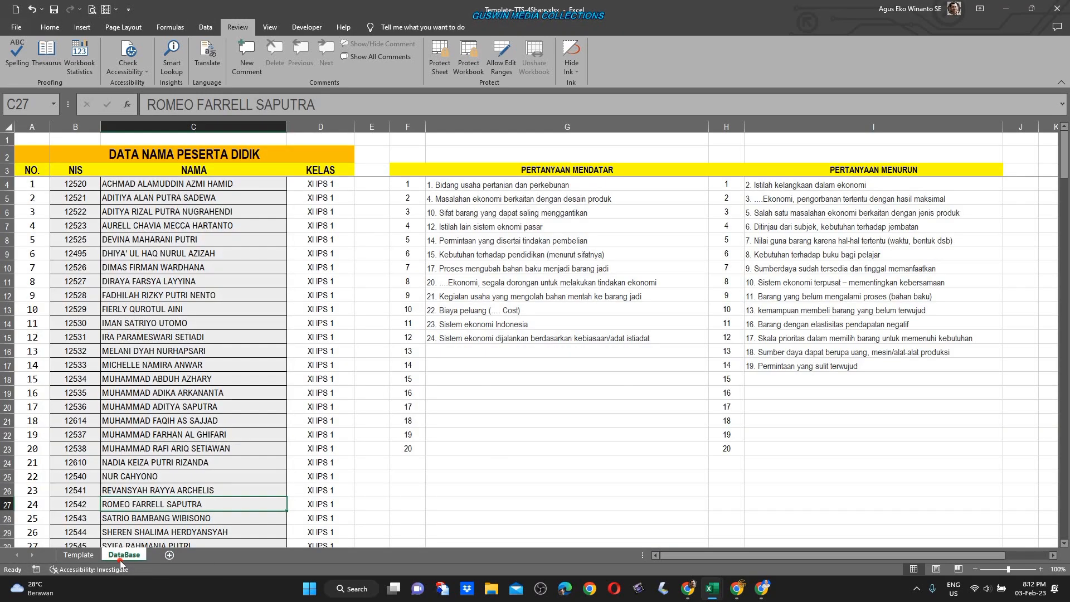
Step: Review the student list and the empty numbered question rows on the DataBase sheet
click(567, 440)
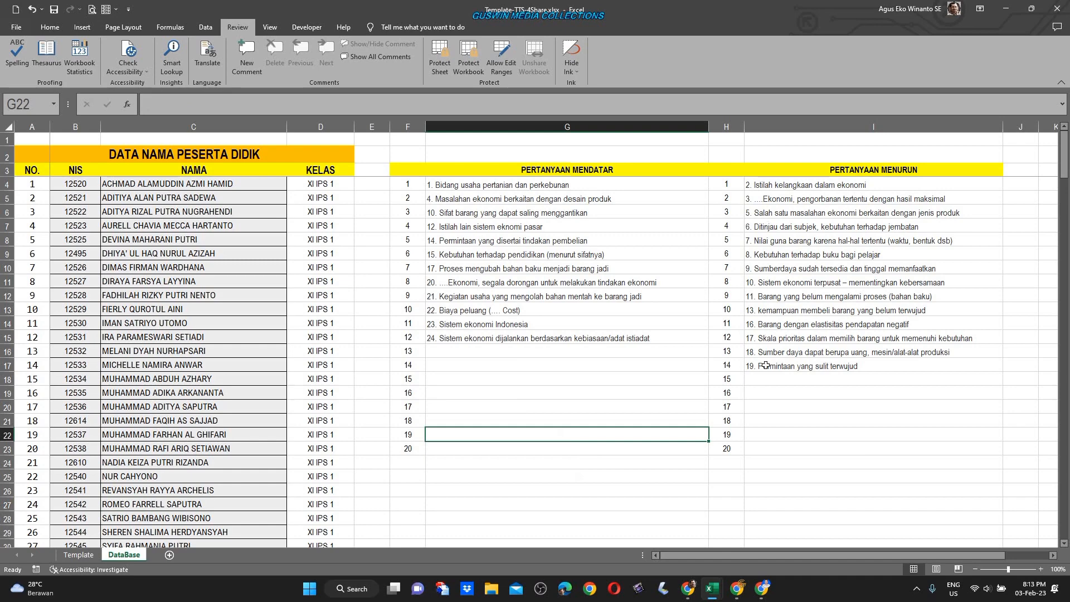
scroll(290, 262, down, 6)
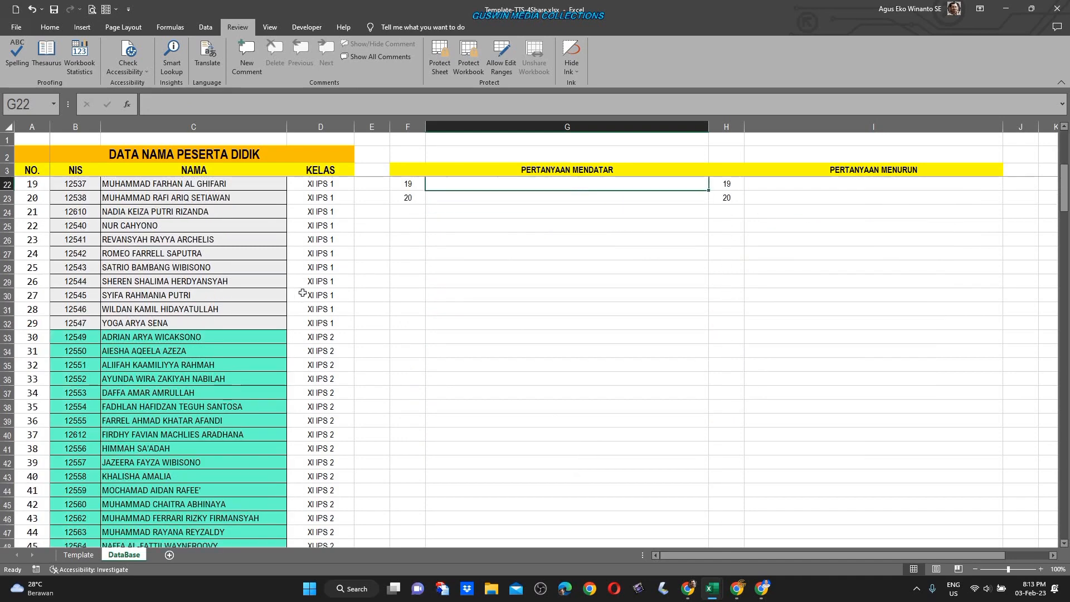
drag(1063, 202, 959, 173)
click(699, 406)
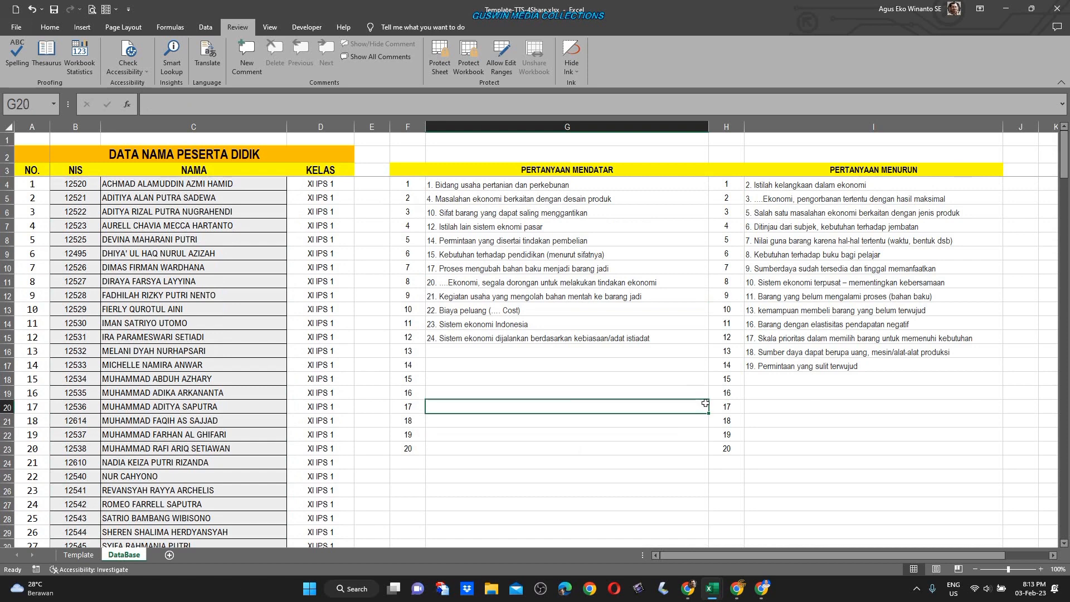
Step: Examine the PERTANYAAN MENDATAR clues in G4:G15 and the PERTANYAAN MENURUN clues in I4:I17 by selecting each list
click(917, 422)
drag(810, 188, 813, 364)
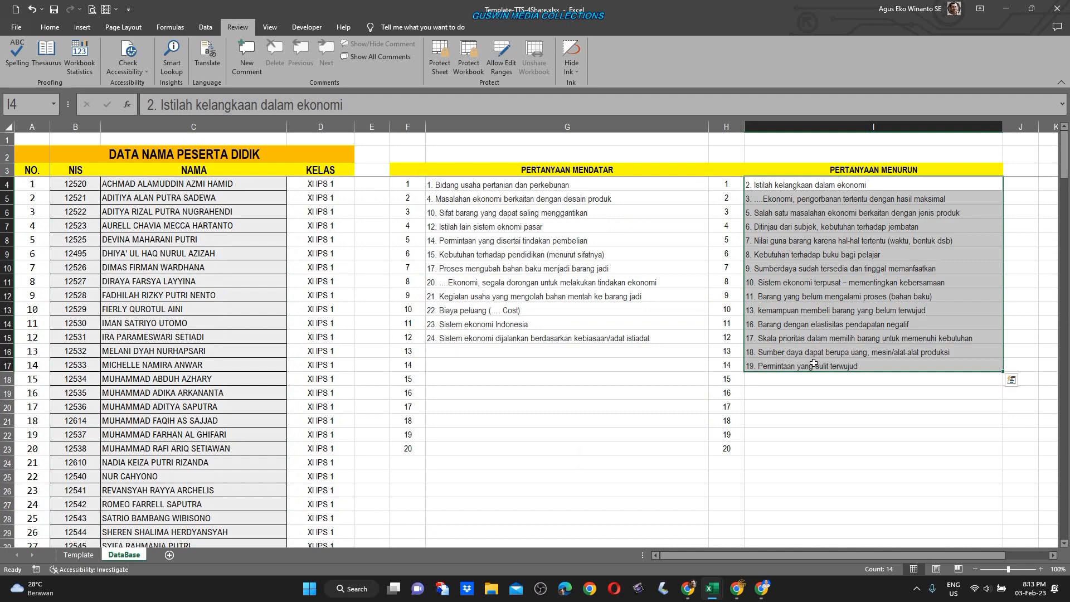
click(811, 408)
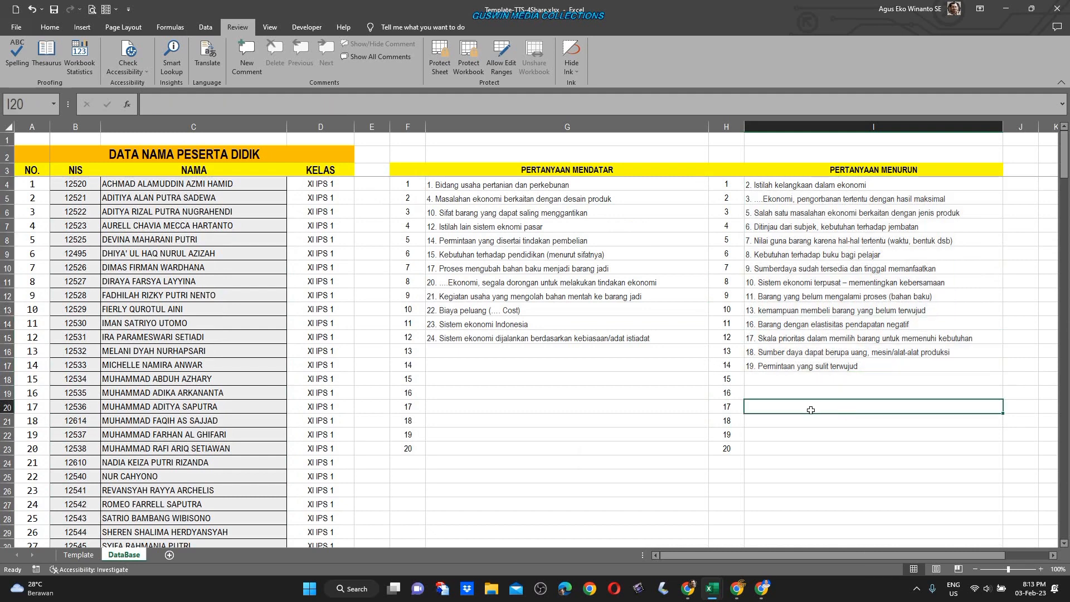
drag(545, 186, 565, 338)
drag(808, 185, 814, 381)
Step: Check the crossword numbers that begin the individual PERTANYAAN MENDATAR clues in column G
click(437, 184)
click(446, 213)
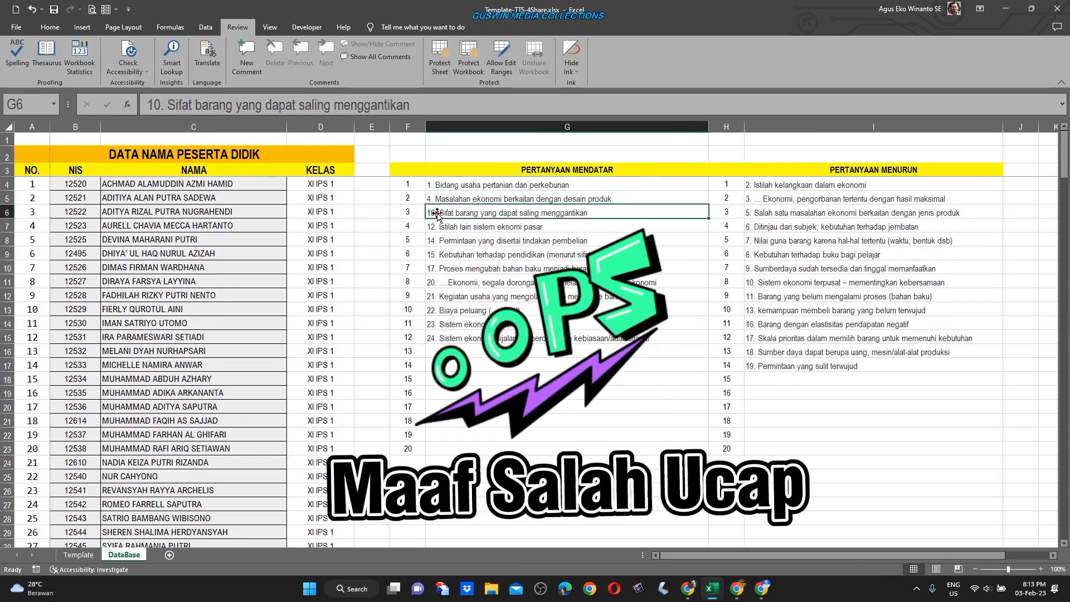
click(444, 241)
click(451, 264)
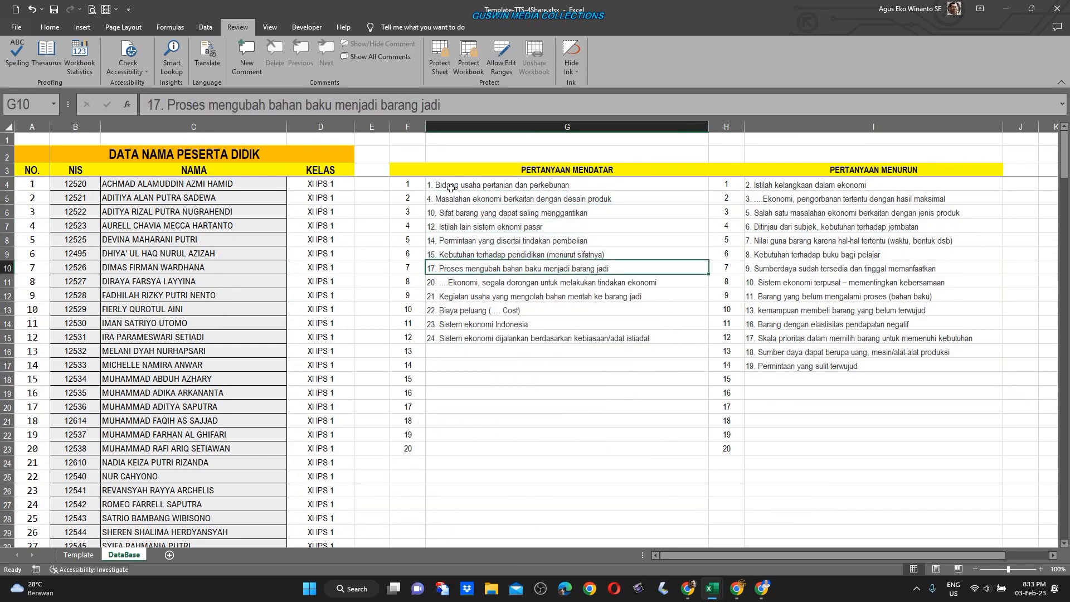
drag(451, 188, 465, 225)
click(606, 352)
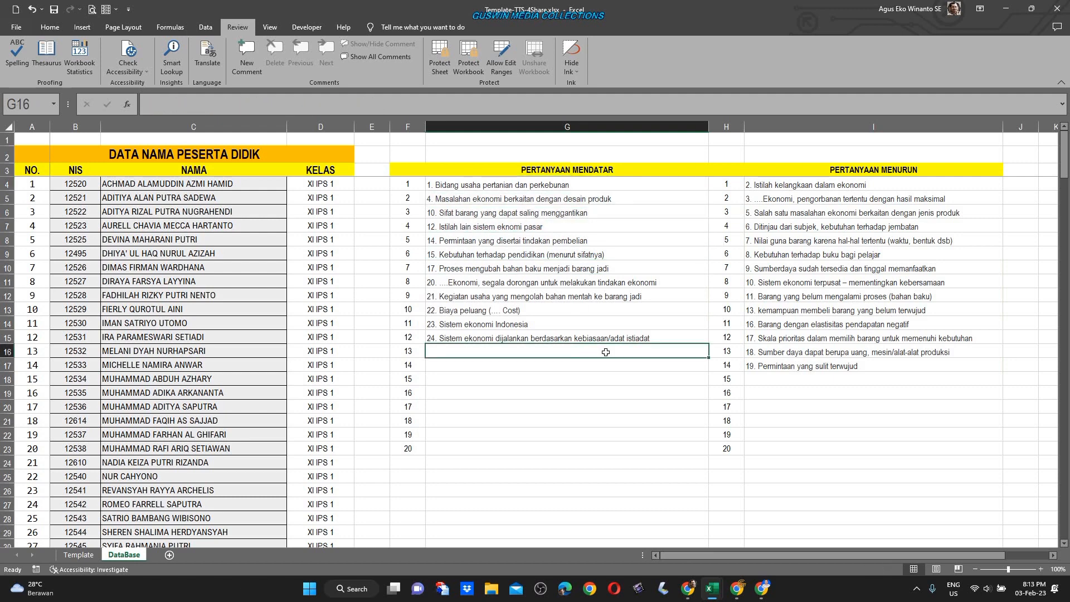
Step: Switch to the finished Ekonomi crossword workbook and look over the numbered answer boxes in its grid
key(alt+Tab)
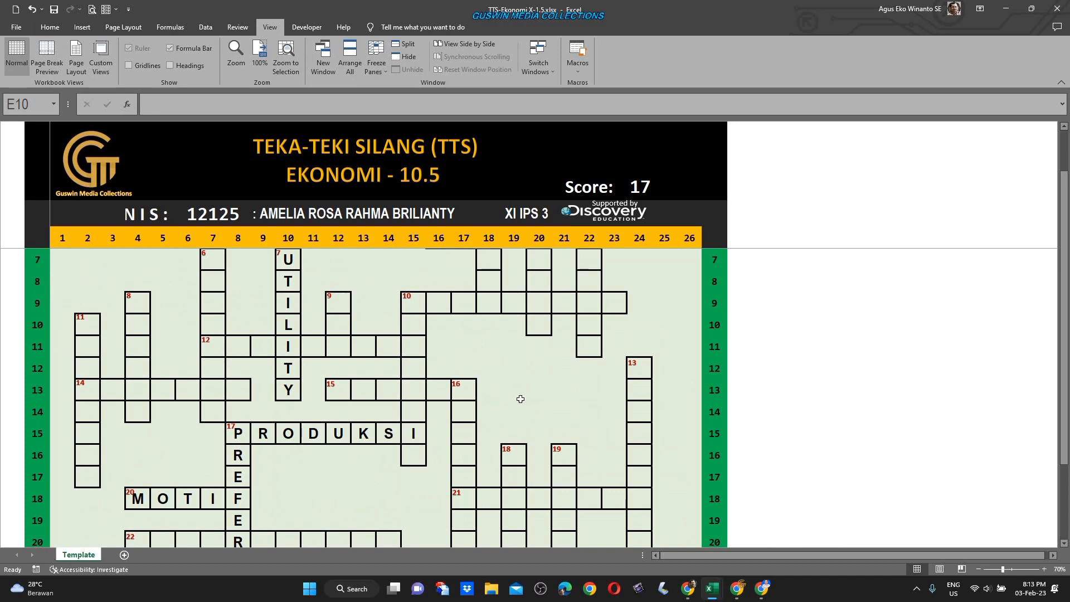
scroll(518, 399, down, 2)
scroll(518, 399, up, 3)
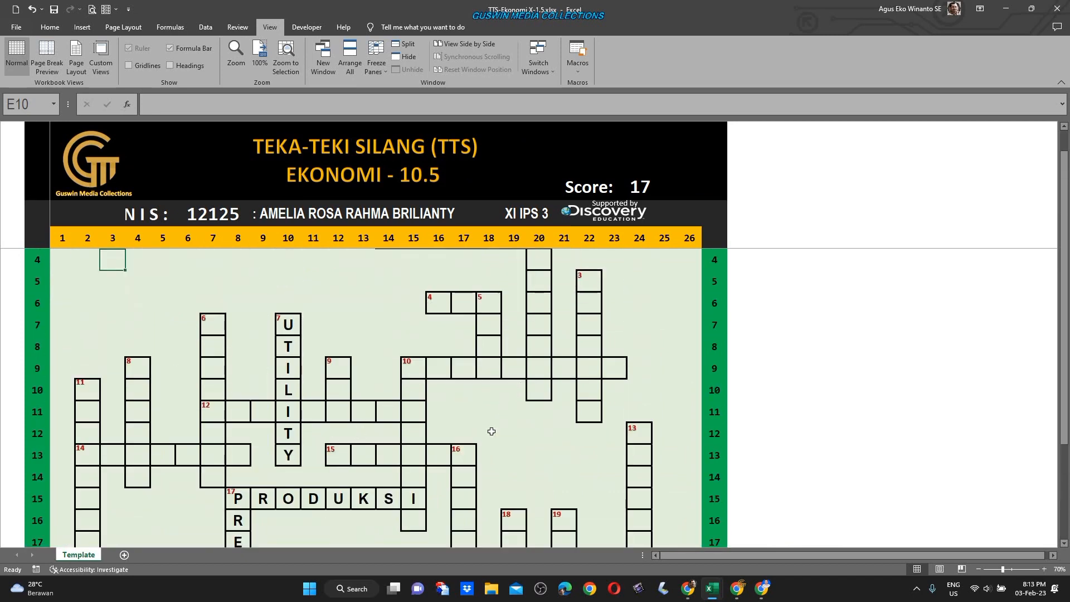
Step: Check the lower rows of the Ekonomi crossword grid, and return to the Template sheet of the Template-TTS-4Share workbook
scroll(492, 431, down, 5)
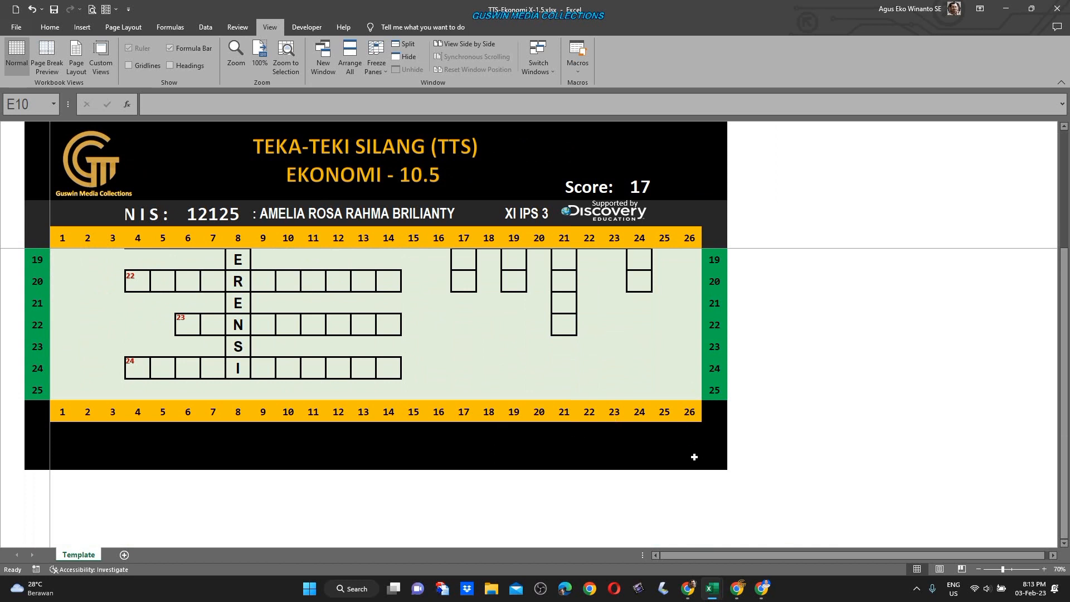
scroll(637, 439, up, 1)
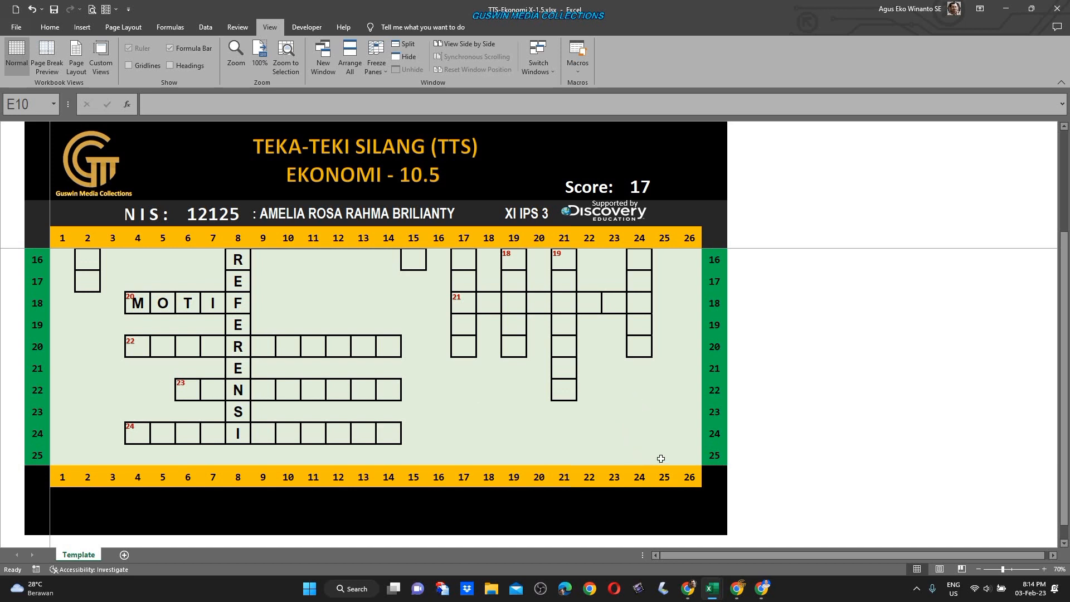
mouse_move(711, 589)
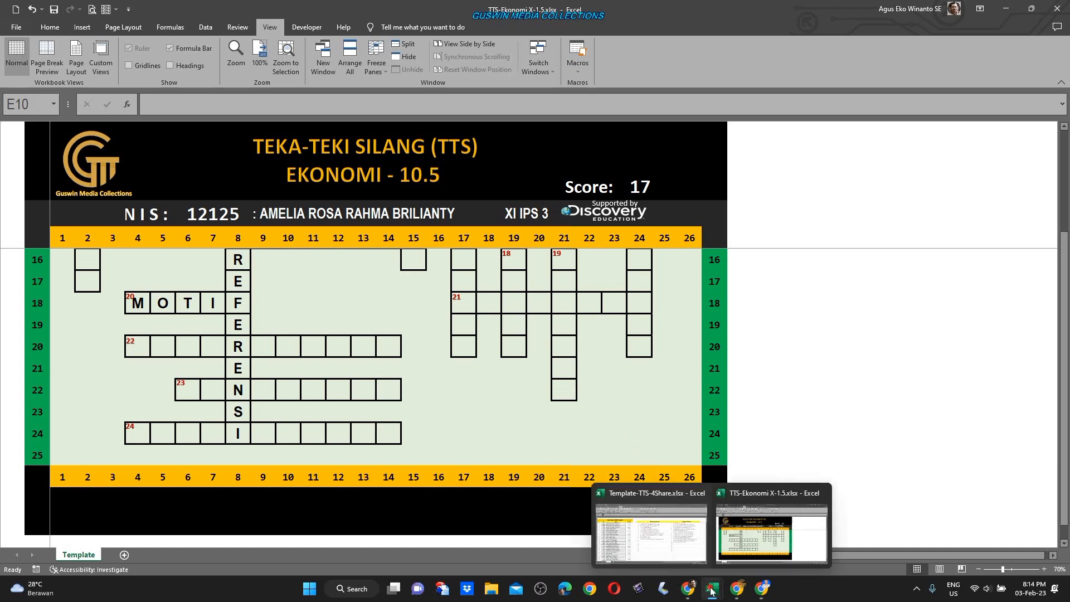
click(651, 533)
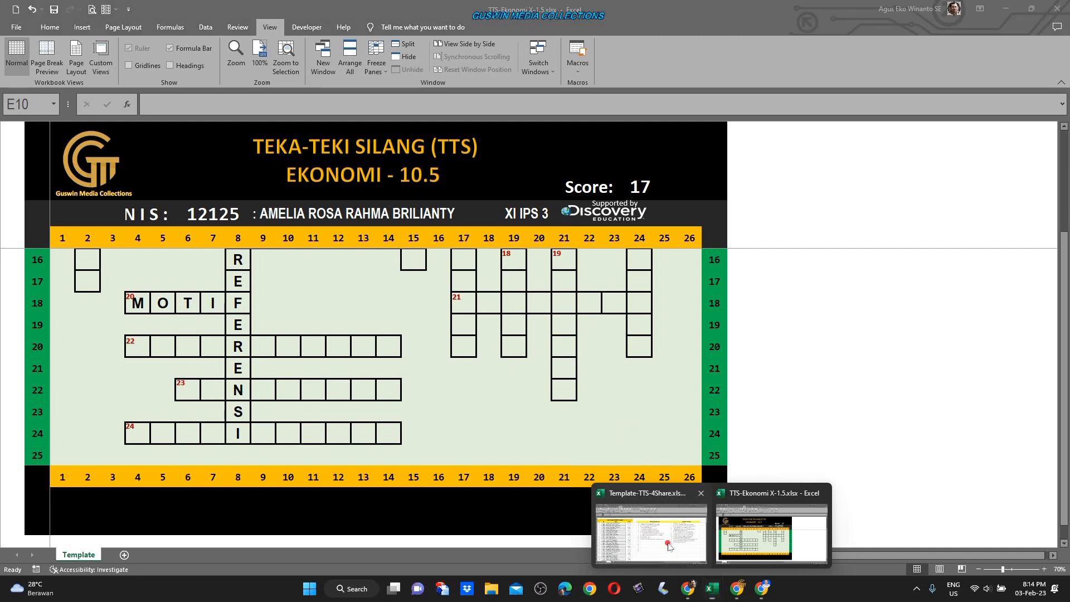
click(79, 554)
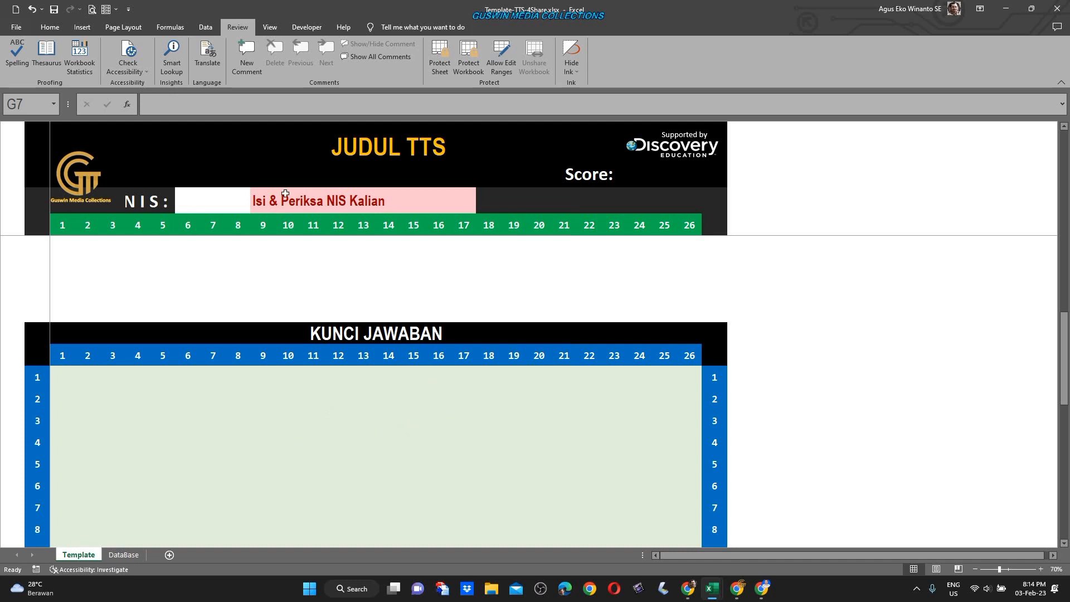
Step: Hide the Developer tab by disabling it in the ribbon customization options
click(309, 29)
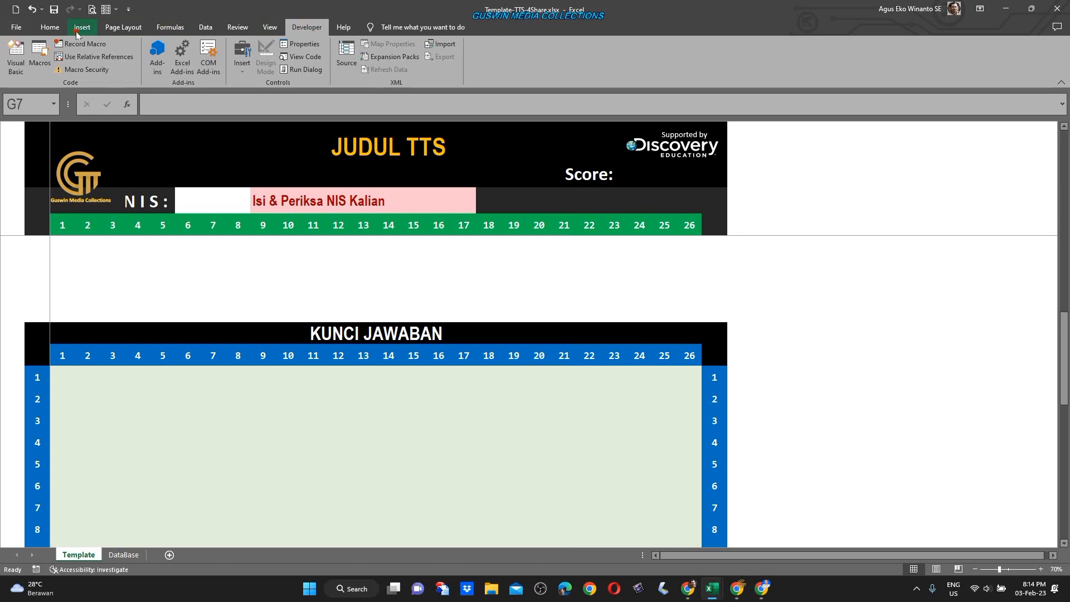
click(15, 28)
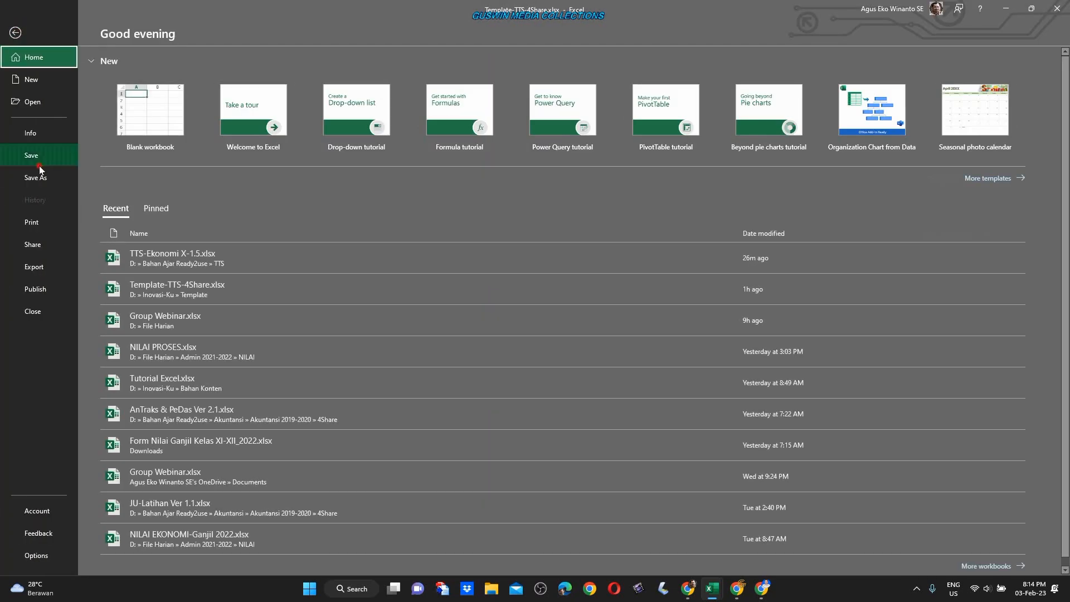
key(Escape)
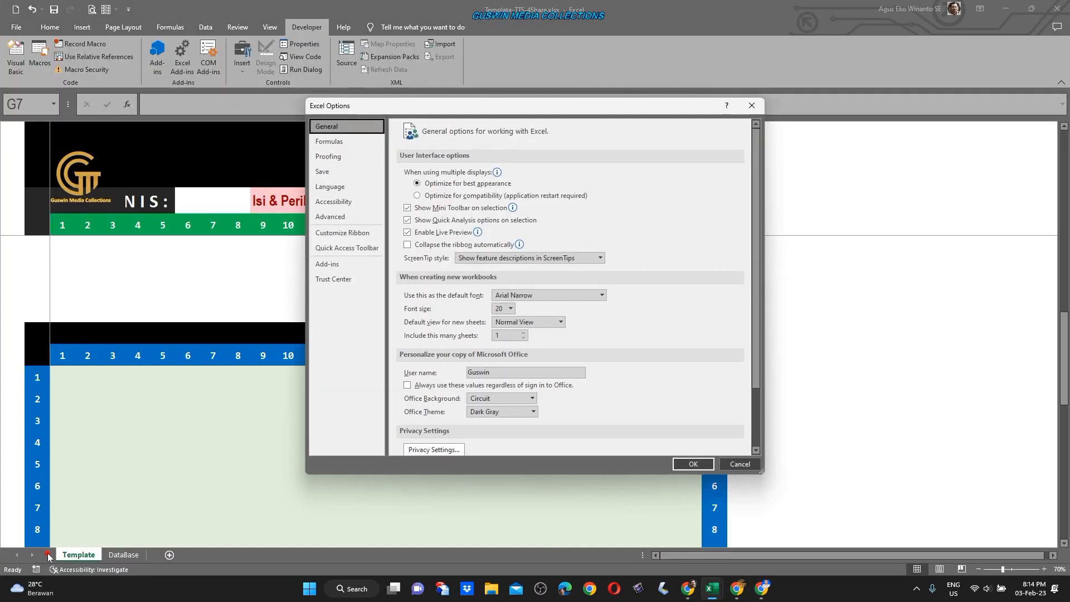
click(341, 234)
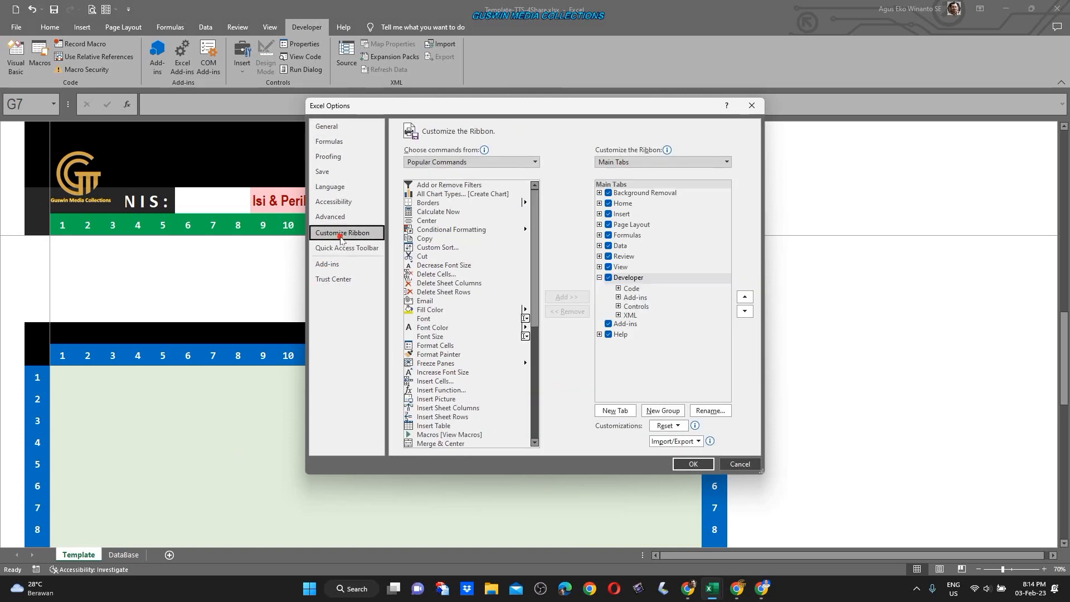
click(608, 277)
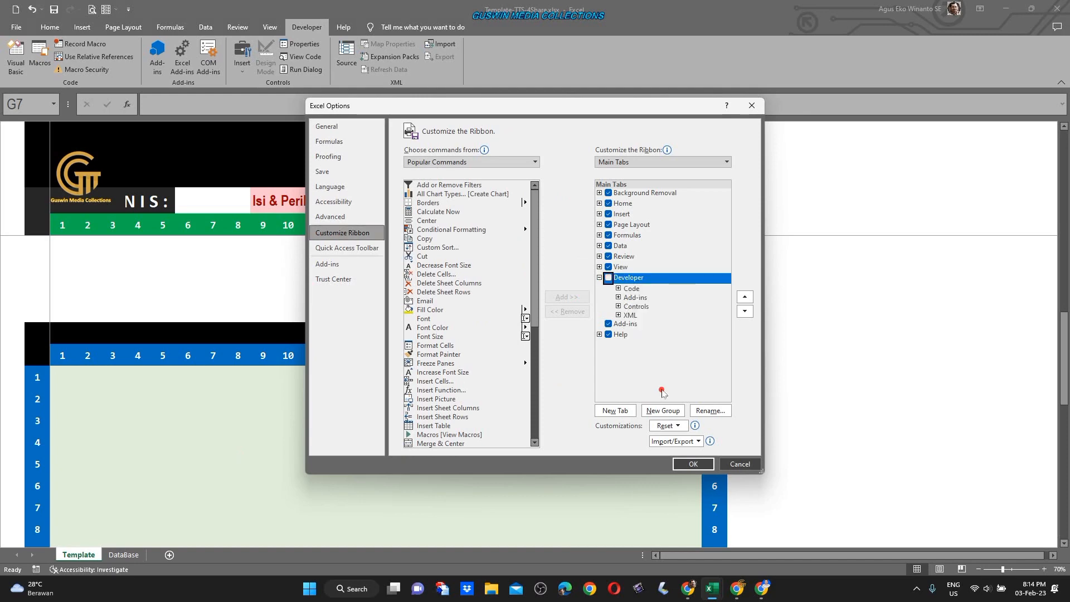
click(689, 463)
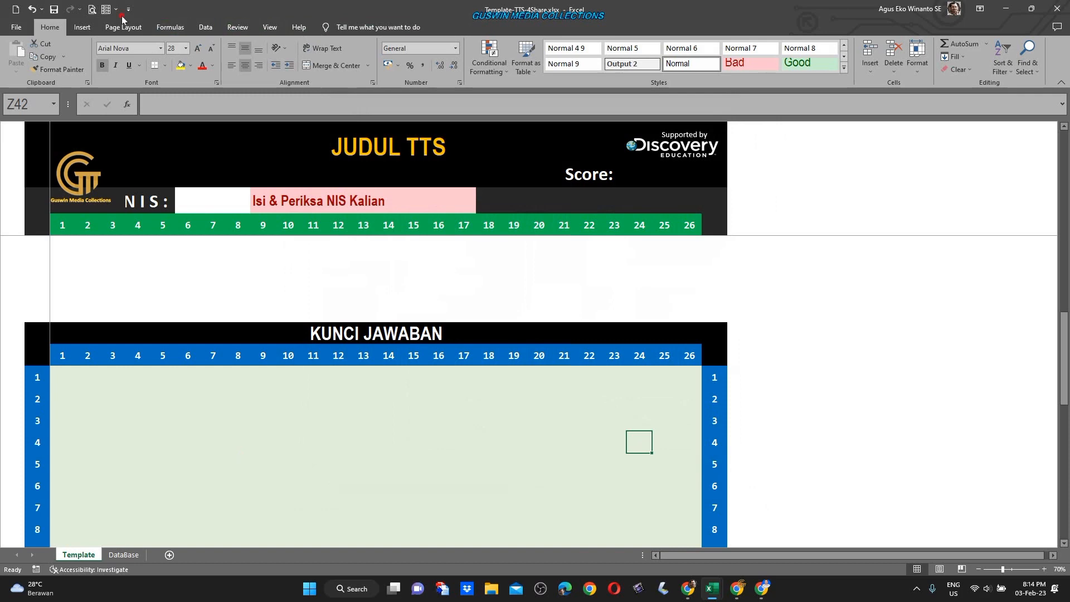
Step: Enable the Developer tab among the Main Tabs in the ribbon customization options
click(18, 28)
click(48, 563)
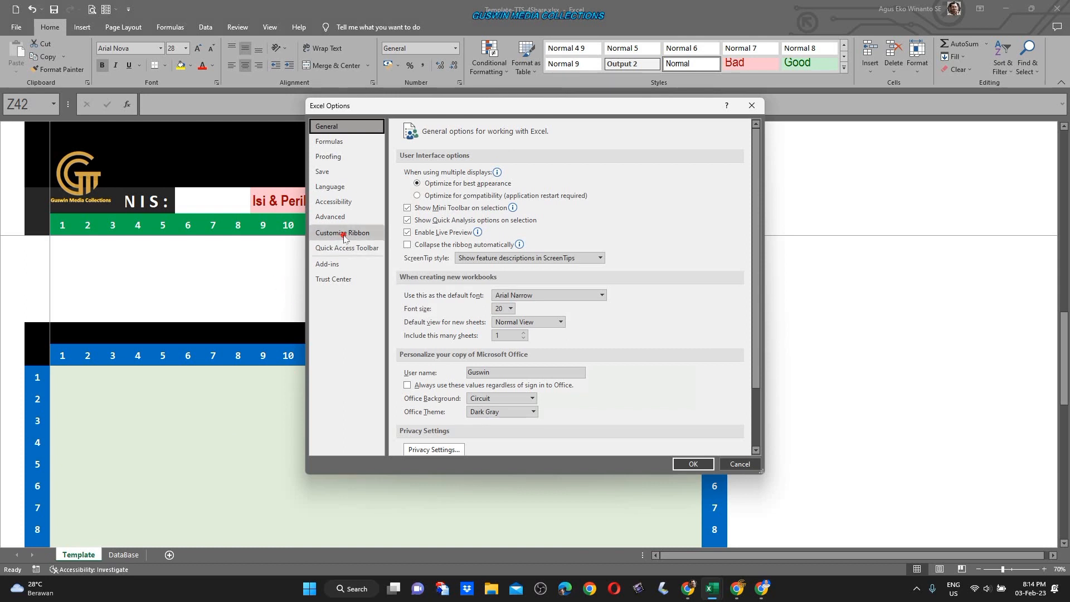
click(344, 236)
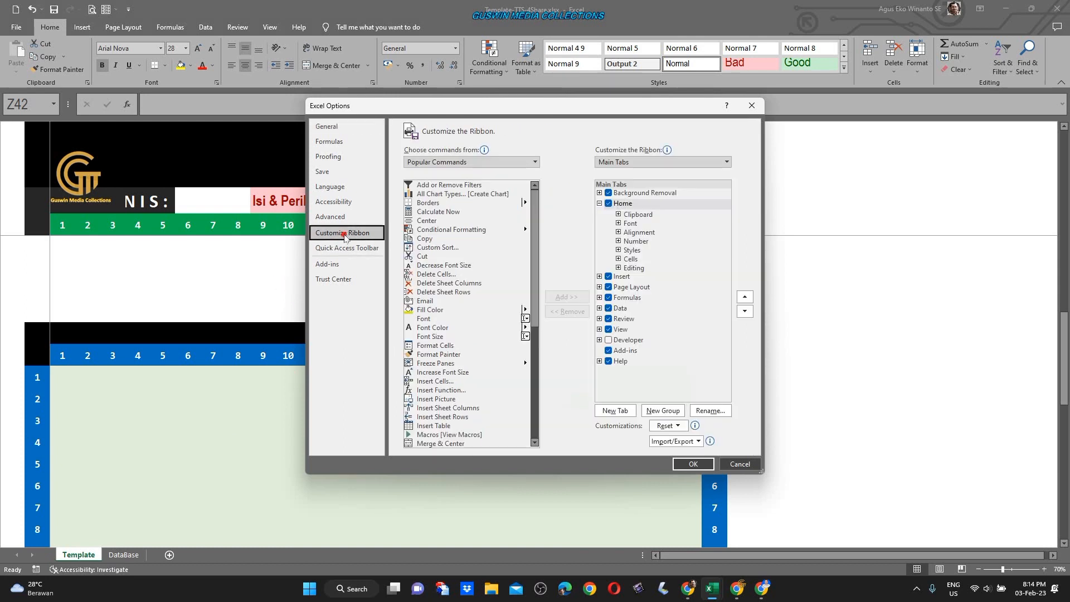
click(609, 341)
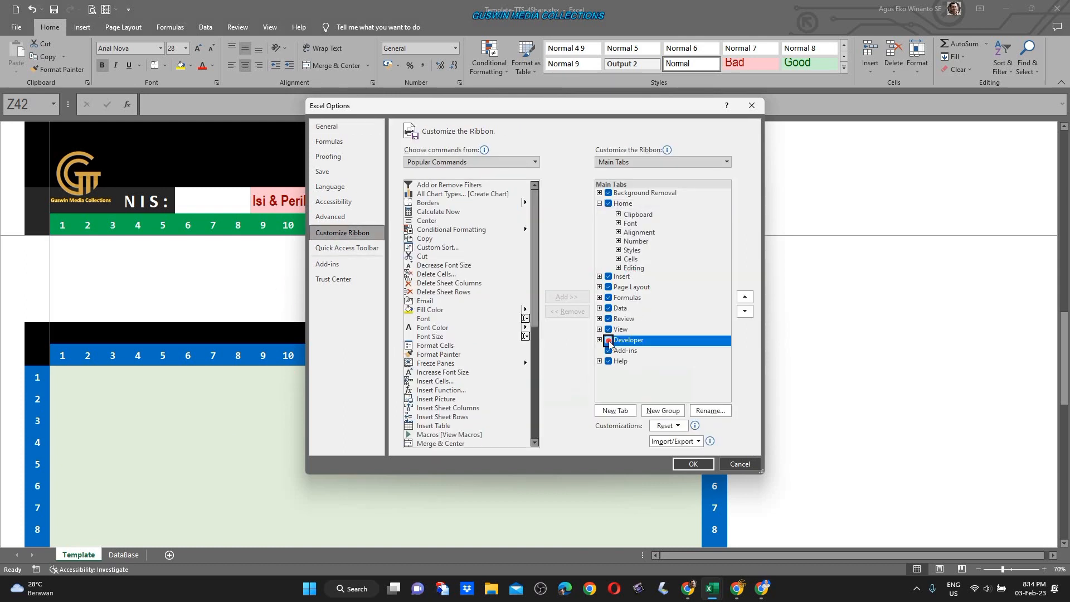
click(693, 464)
click(613, 442)
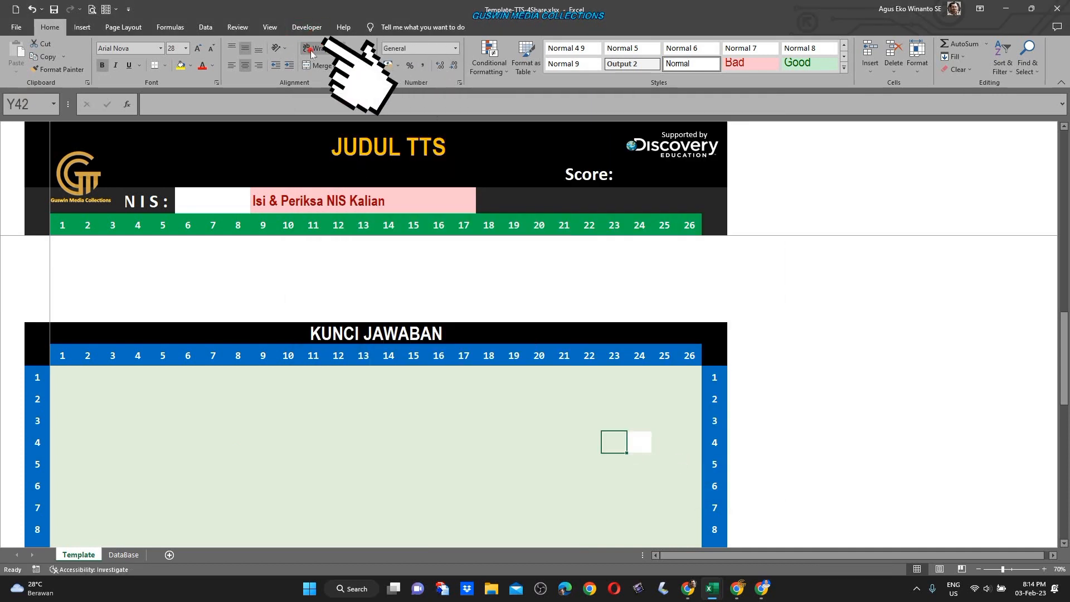
click(411, 360)
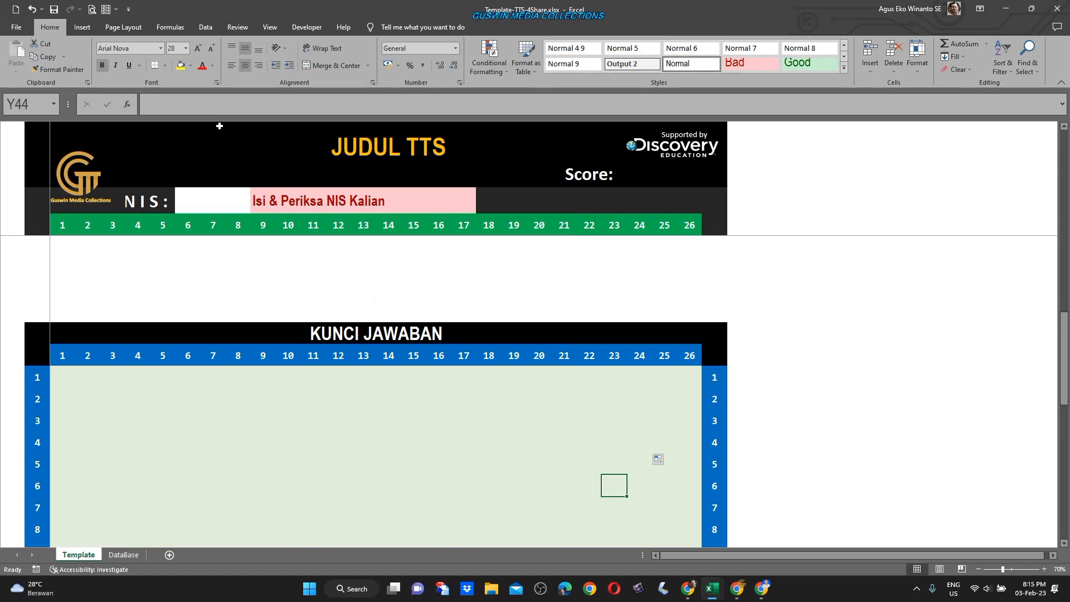
Step: Insert a Combo Box form control in row 2 of the KUNCI JAWABAN grid, spanning about columns 3 to 12
click(306, 27)
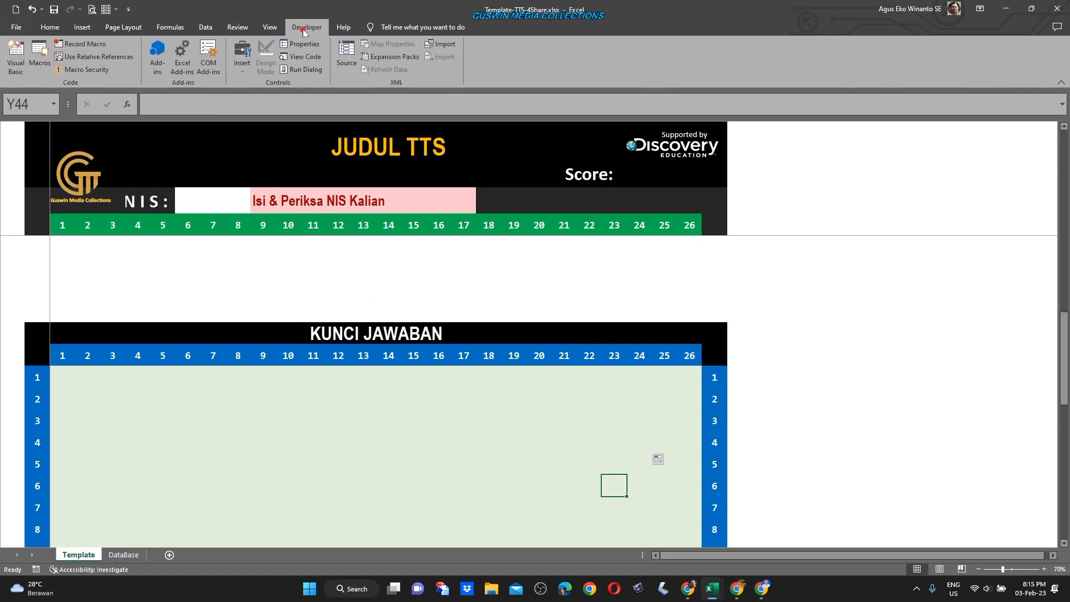
click(244, 73)
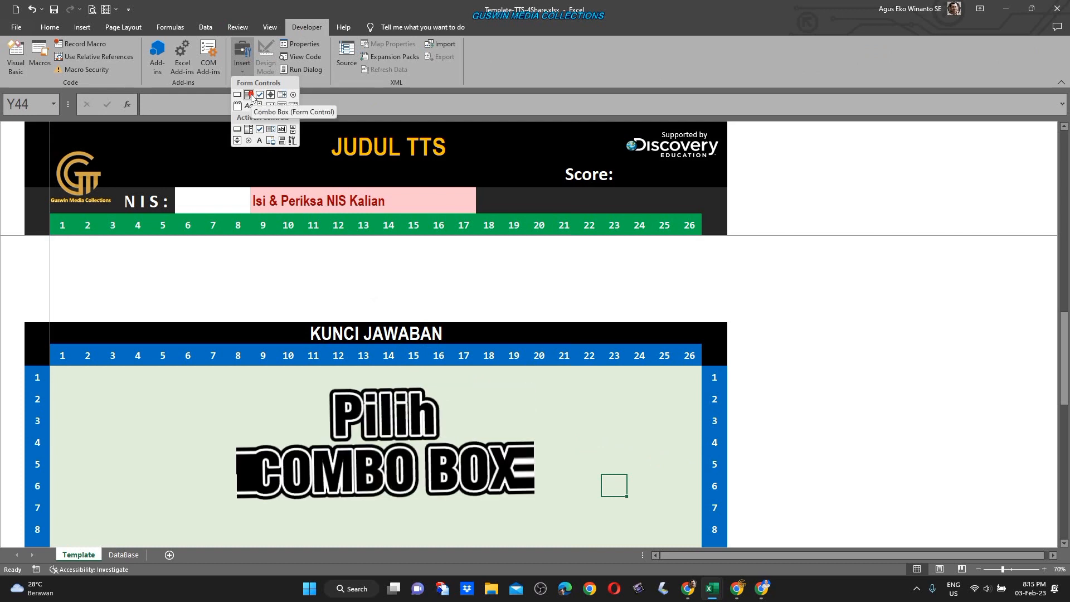
click(249, 95)
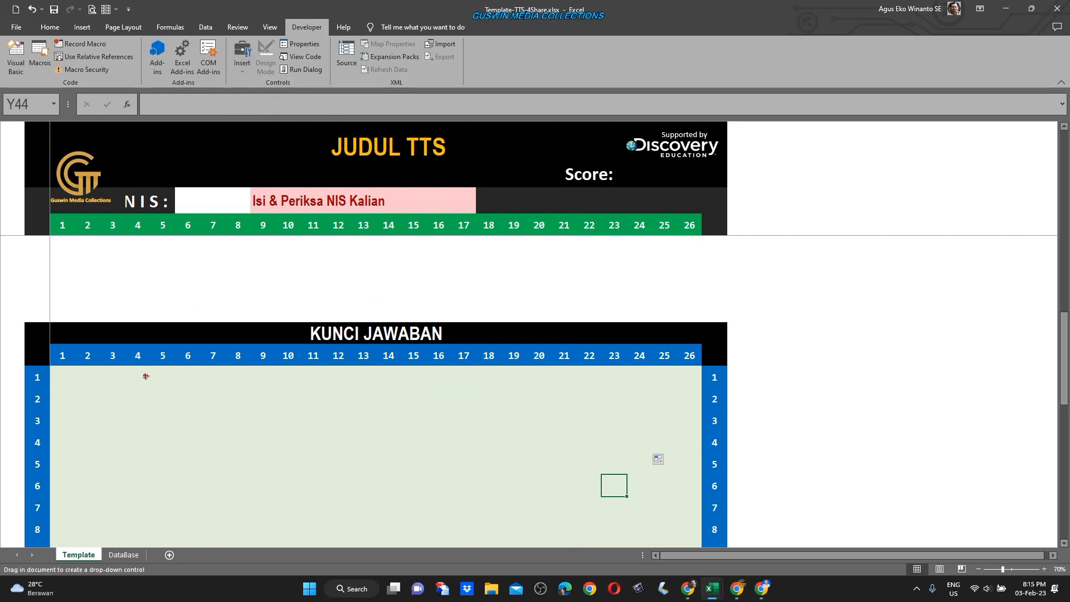
mouse_move(99, 391)
mouse_down()
mouse_move(175, 418)
mouse_move(352, 413)
mouse_up()
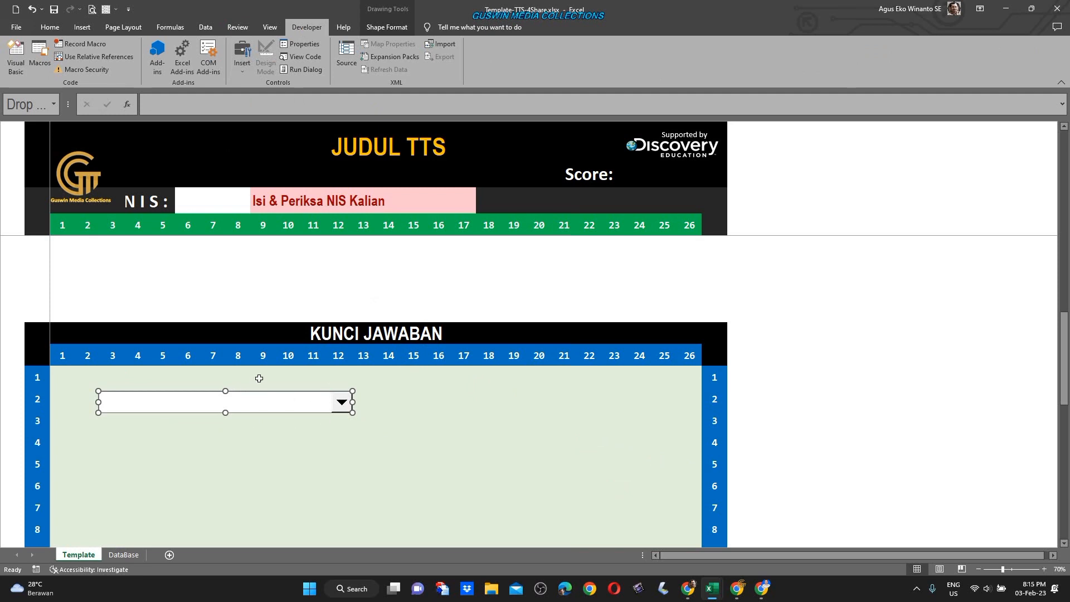
Step: Set the combo box's input range to the PERTANYAAN MENDATAR clues, DataBase!$G$4:$G$15, in its control properties
click(311, 50)
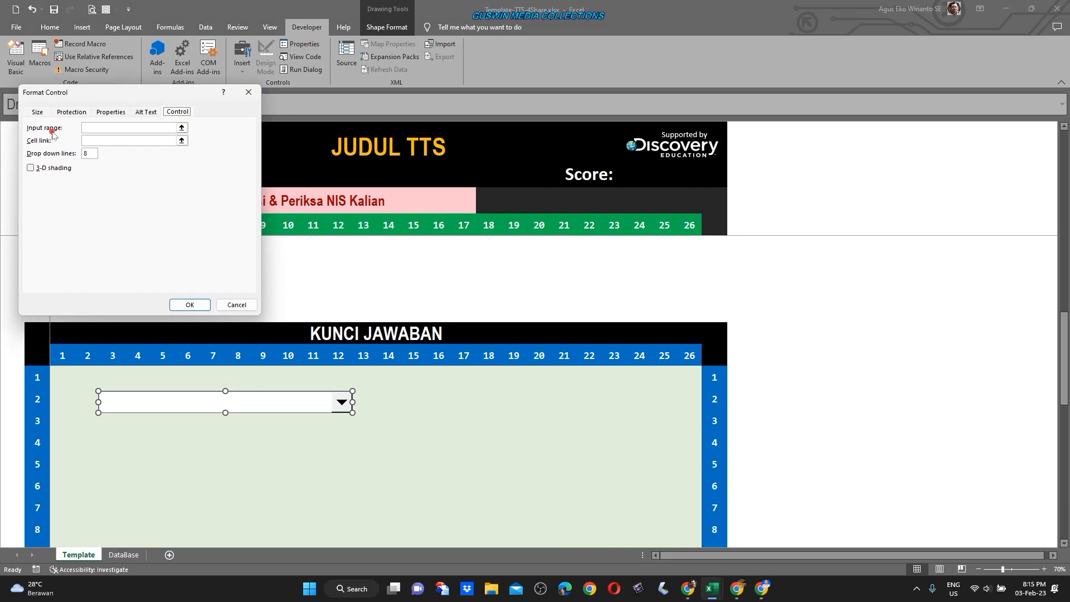
drag(123, 93, 662, 155)
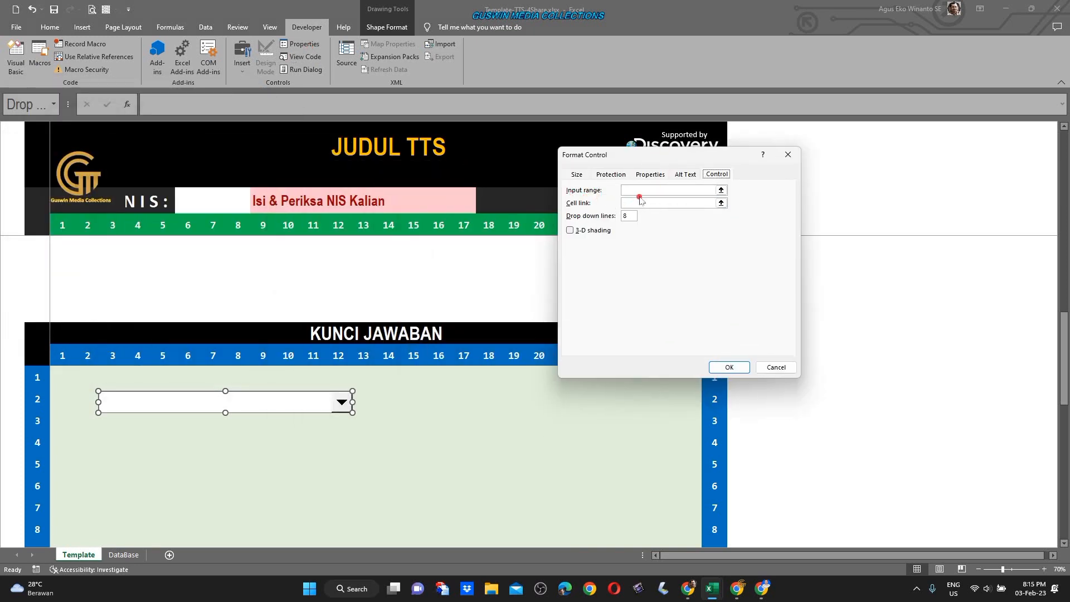
click(640, 191)
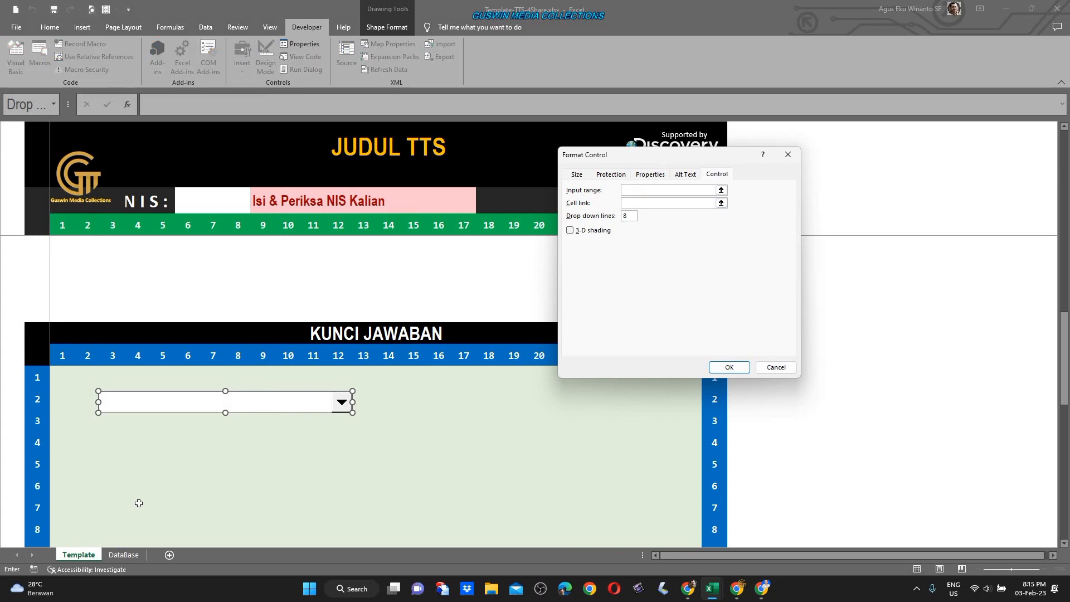
click(131, 554)
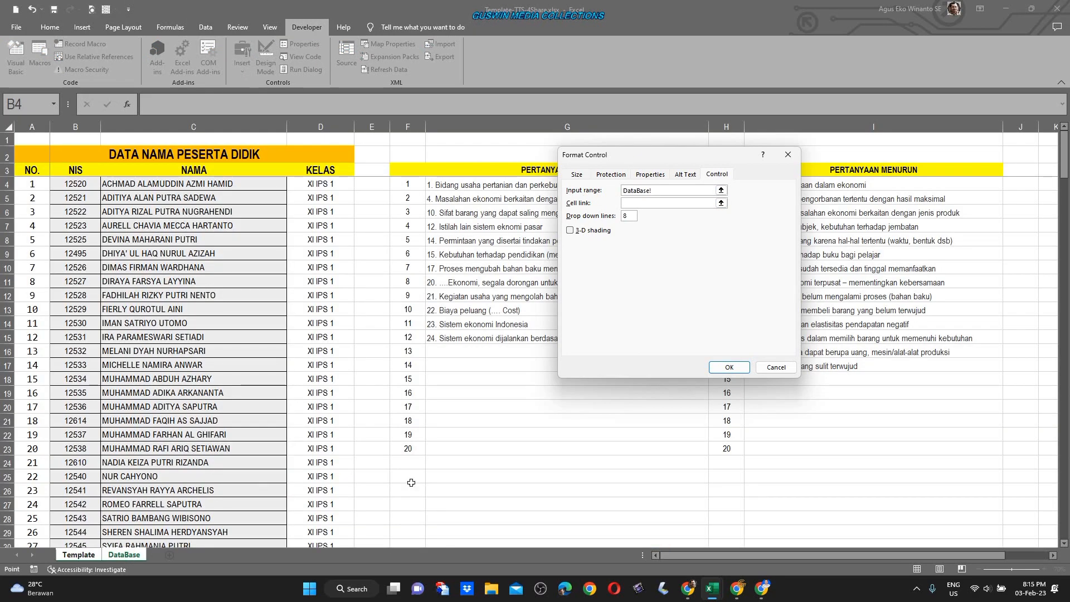
drag(692, 156, 840, 201)
click(813, 246)
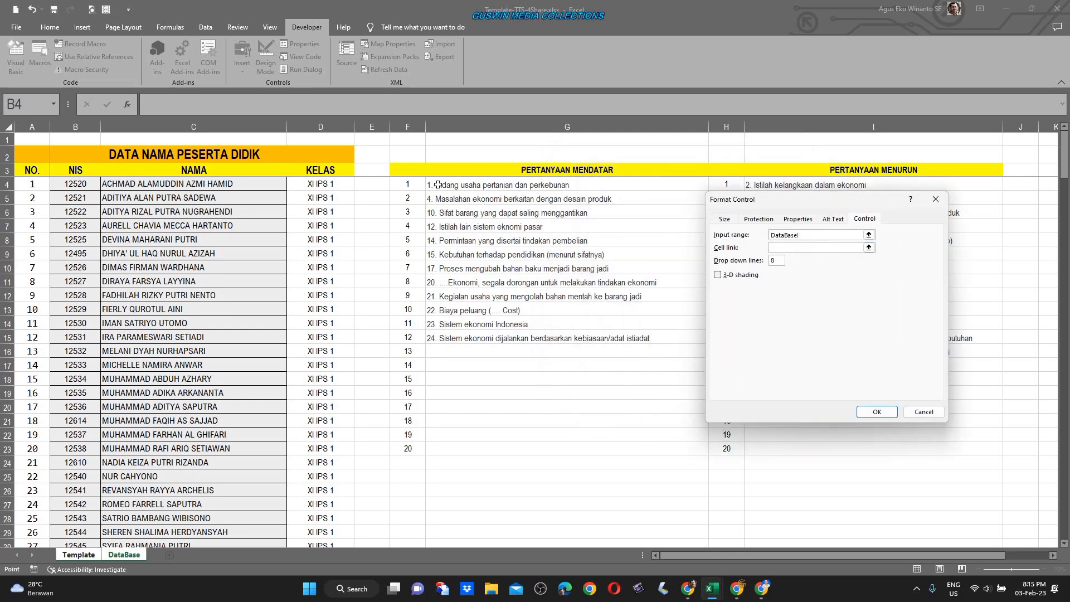
drag(438, 184, 426, 338)
click(877, 412)
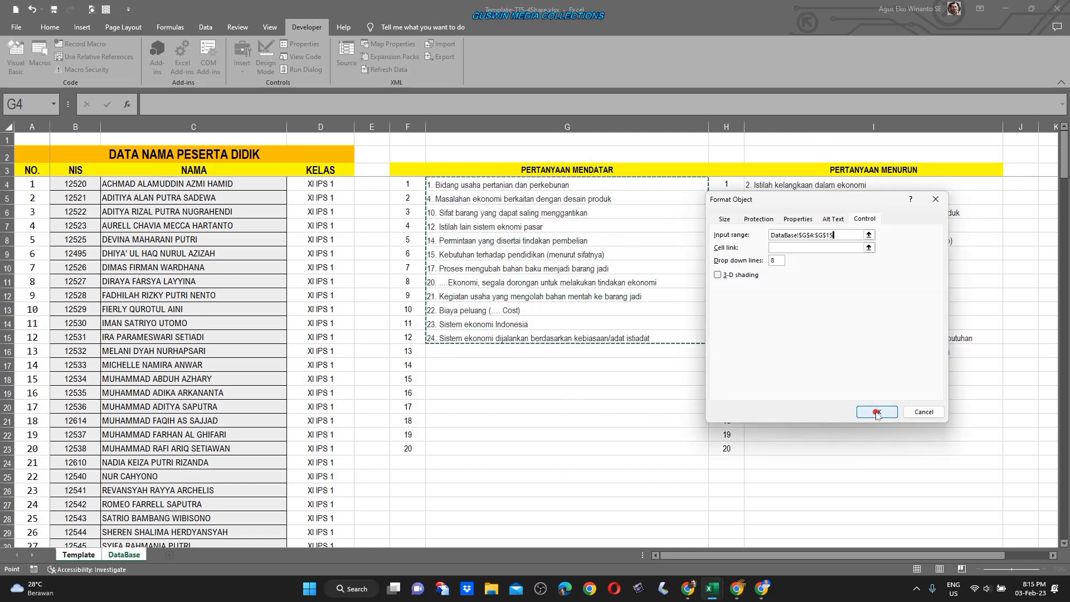
Step: Test the combo box's clue list by choosing "10. Sifat barang yang dapat saling menggantikan"
click(435, 432)
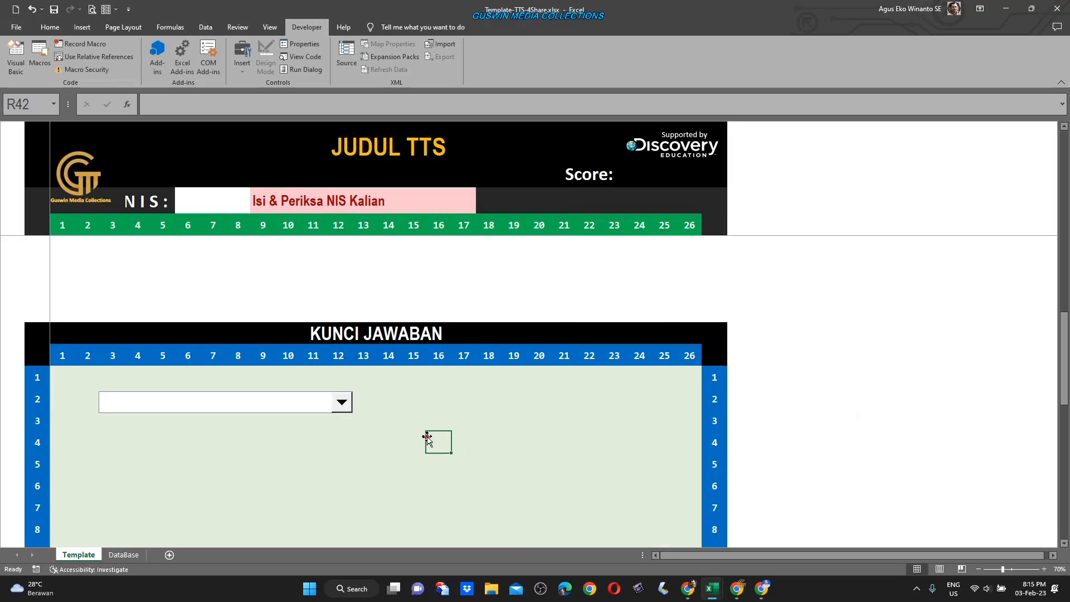
click(342, 402)
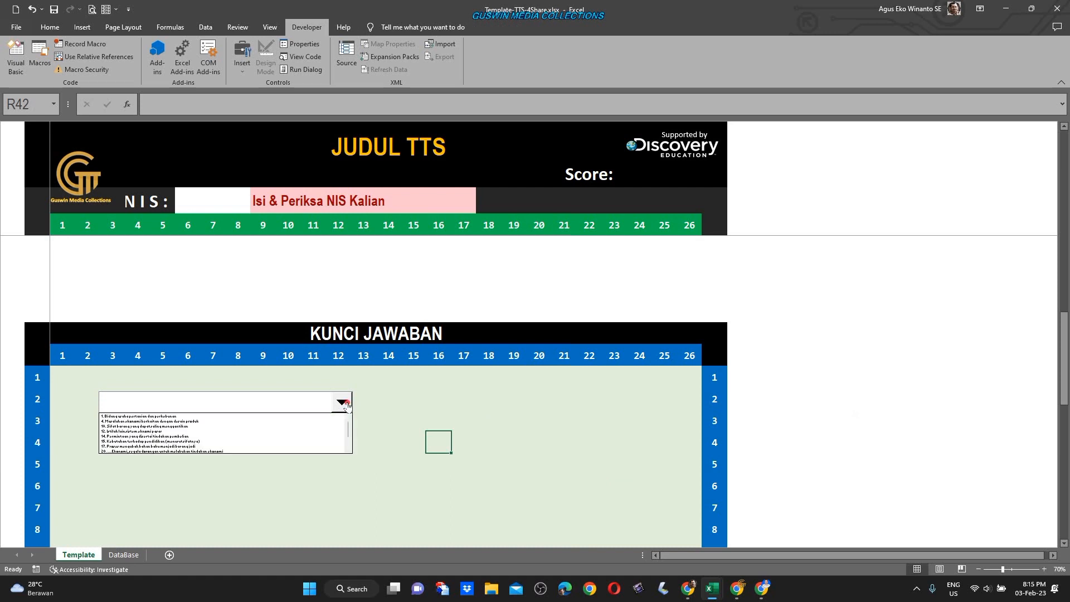
click(311, 463)
ctrl+scroll(307, 463, up, 4)
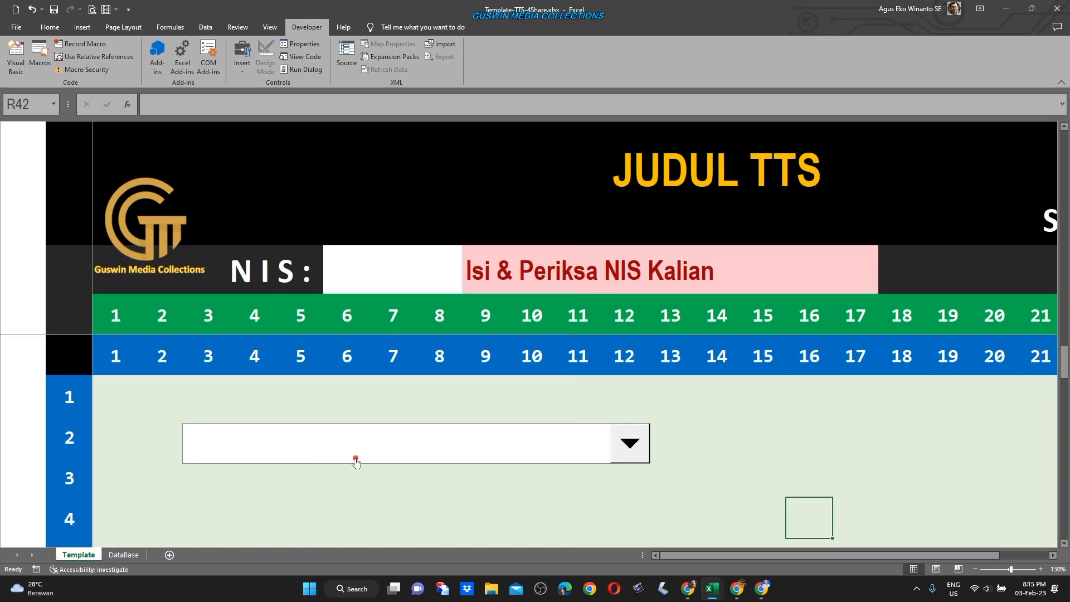
click(628, 453)
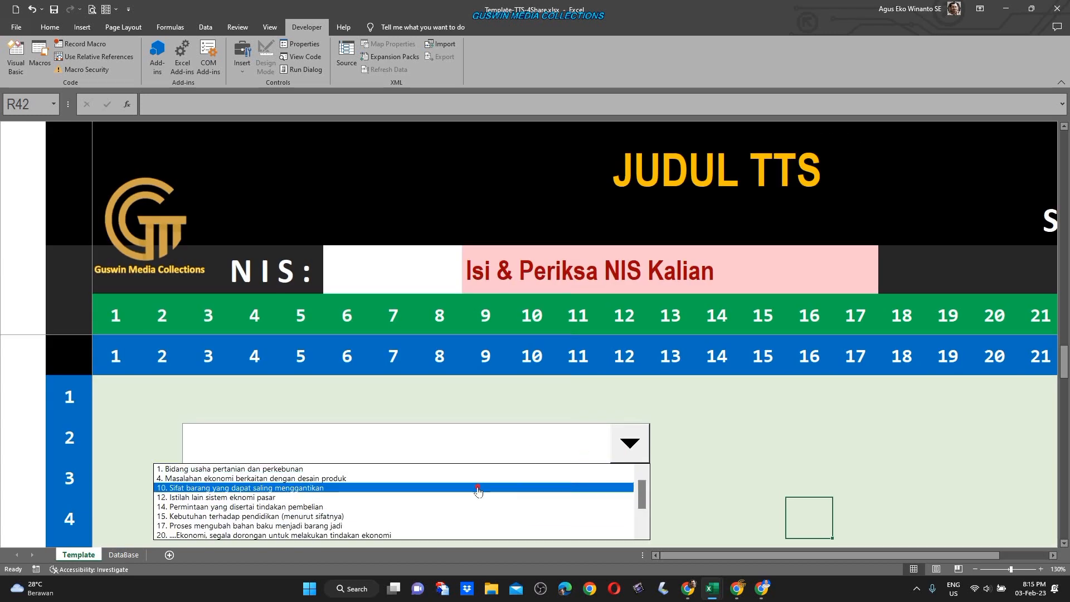
click(476, 488)
Step: Browse the combo box's remaining clues and choose "20. ....Ekonomi, segala dorongan untuk melakukan tindakan ekonomi"
click(619, 446)
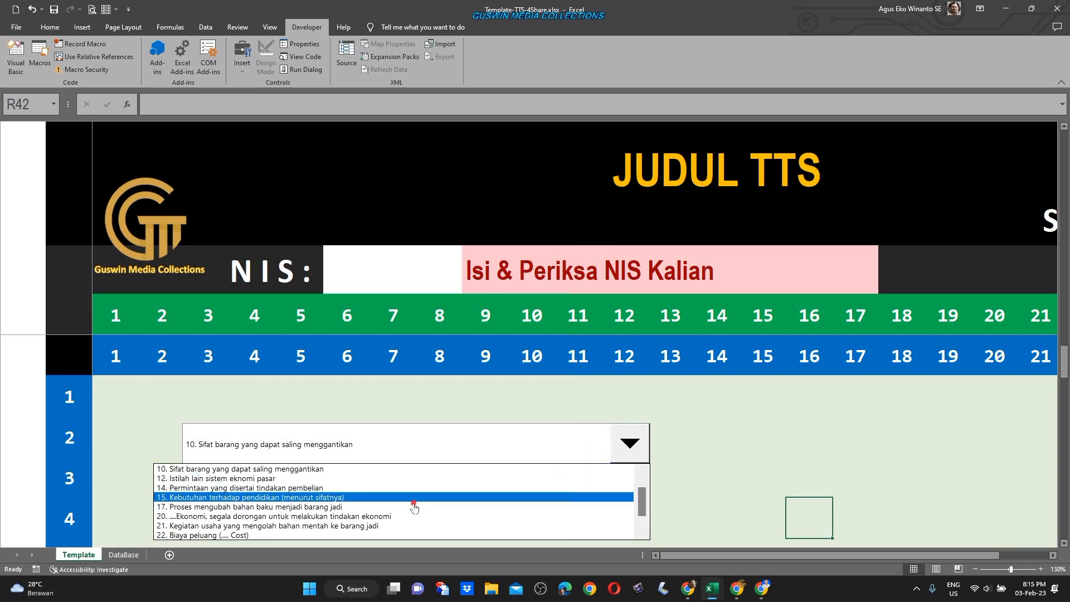
click(394, 515)
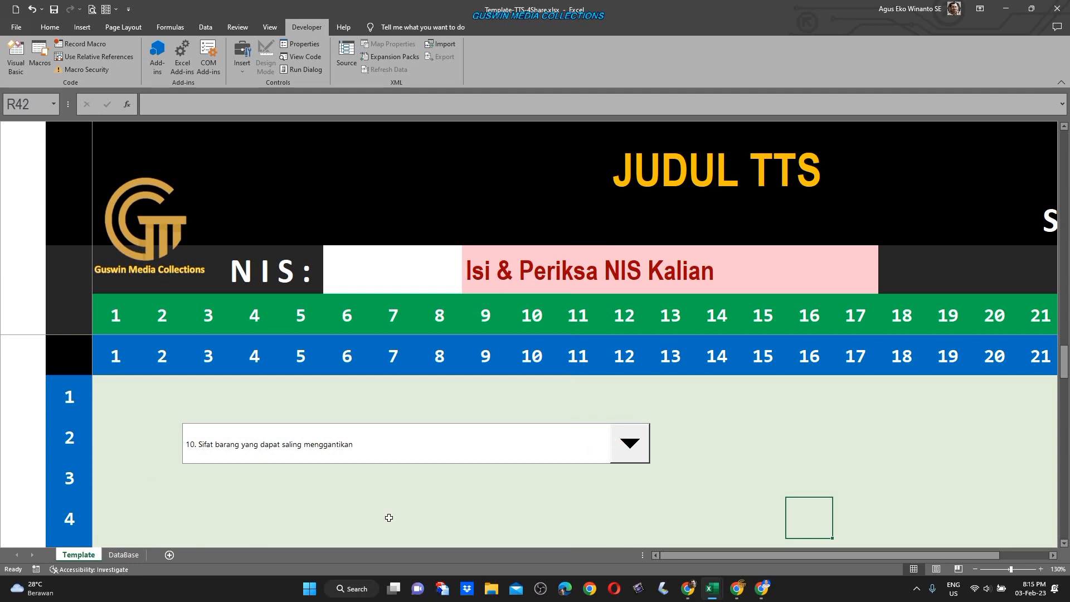
click(619, 445)
mouse_move(642, 504)
mouse_down()
mouse_move(642, 491)
mouse_move(636, 520)
mouse_up()
click(711, 447)
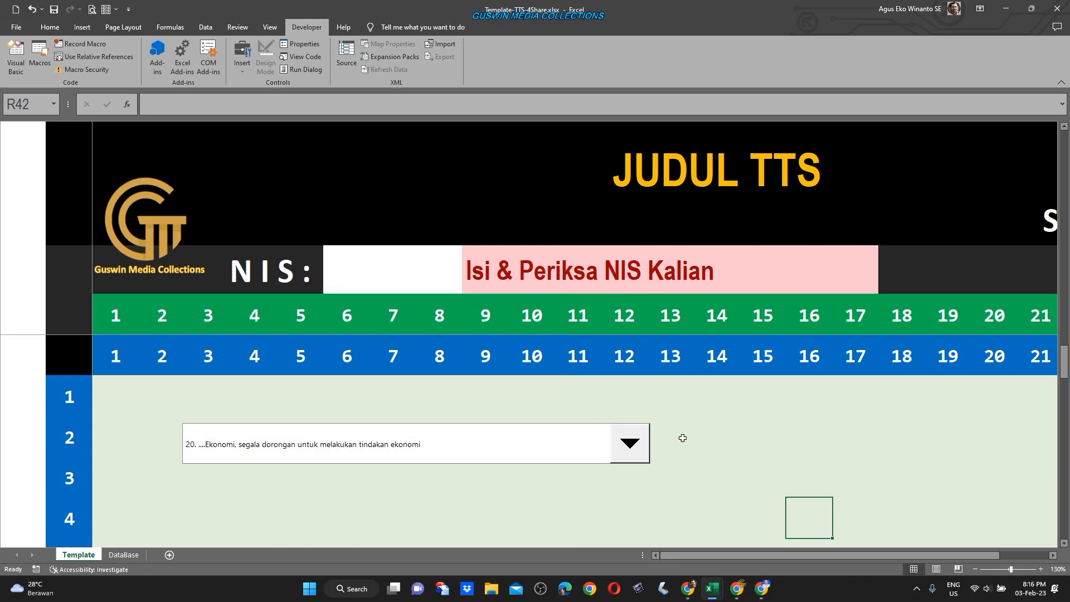
click(675, 493)
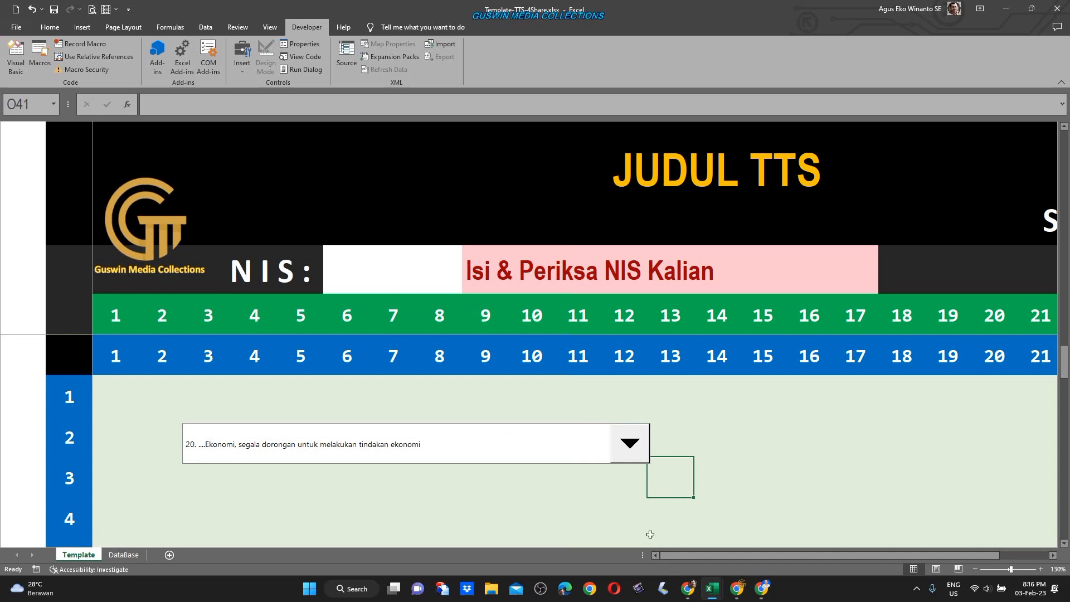
click(732, 476)
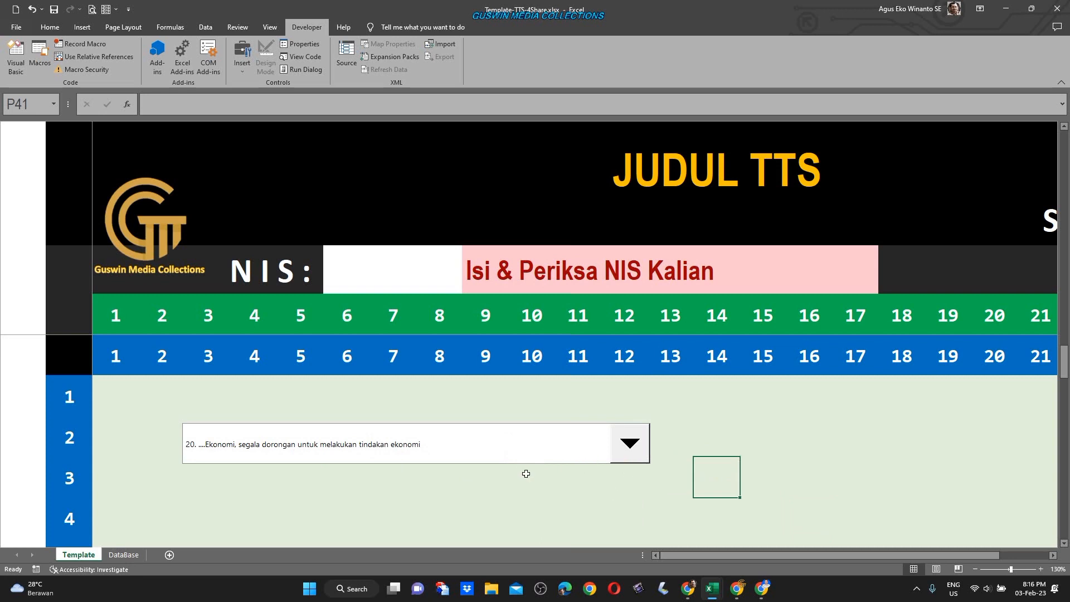
Step: Enable 3-D shading for the clue combo box in its control properties
ctrl+click(516, 451)
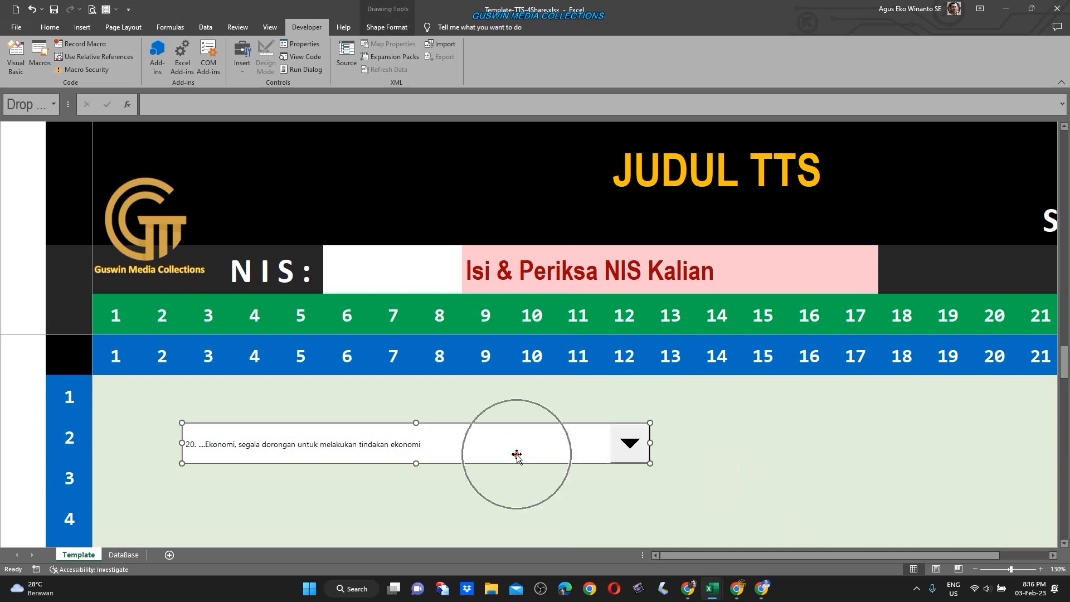
click(311, 44)
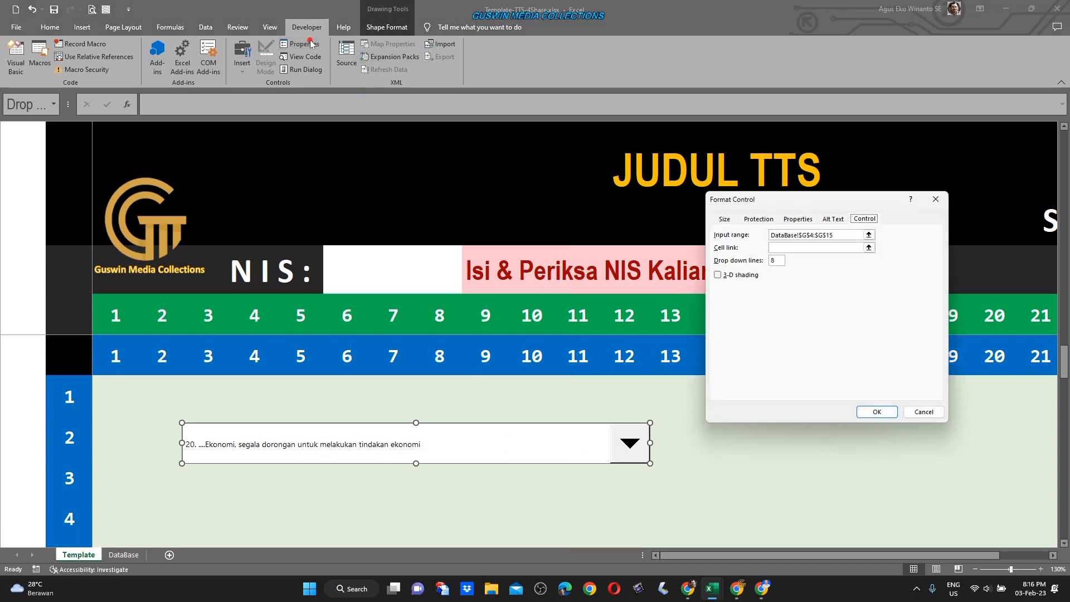
click(727, 279)
click(877, 412)
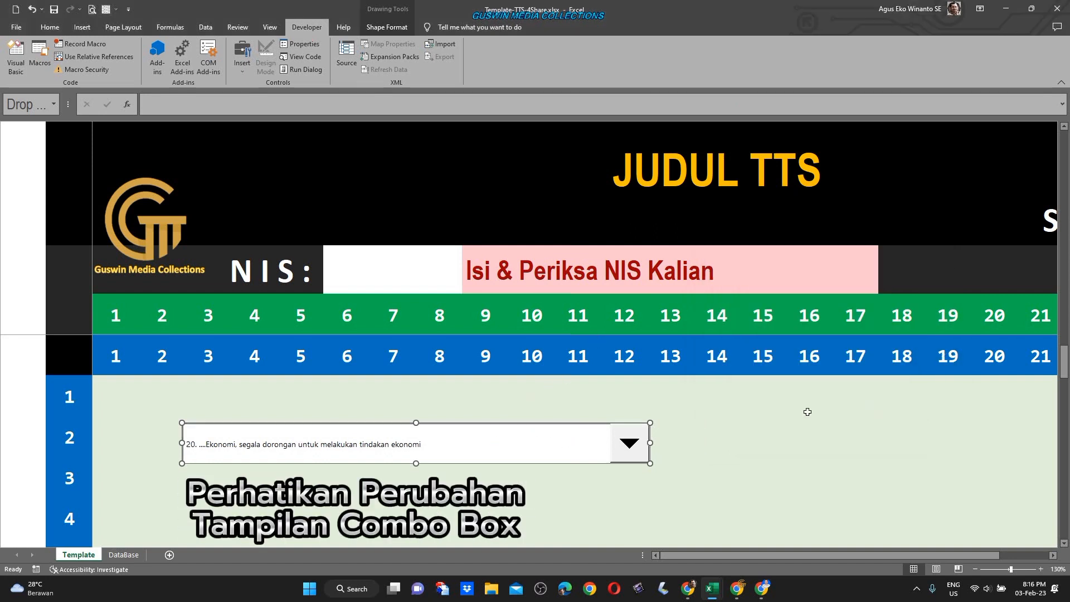
click(770, 436)
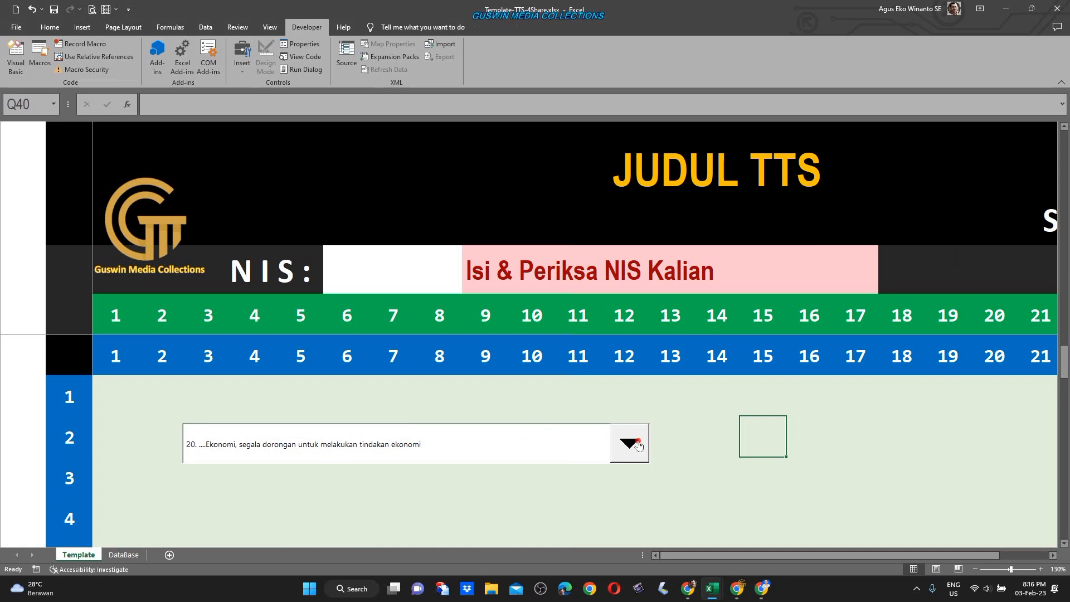
Step: Check the shaded combo box's drop-down list of clues without choosing another one
click(638, 444)
click(662, 451)
click(639, 451)
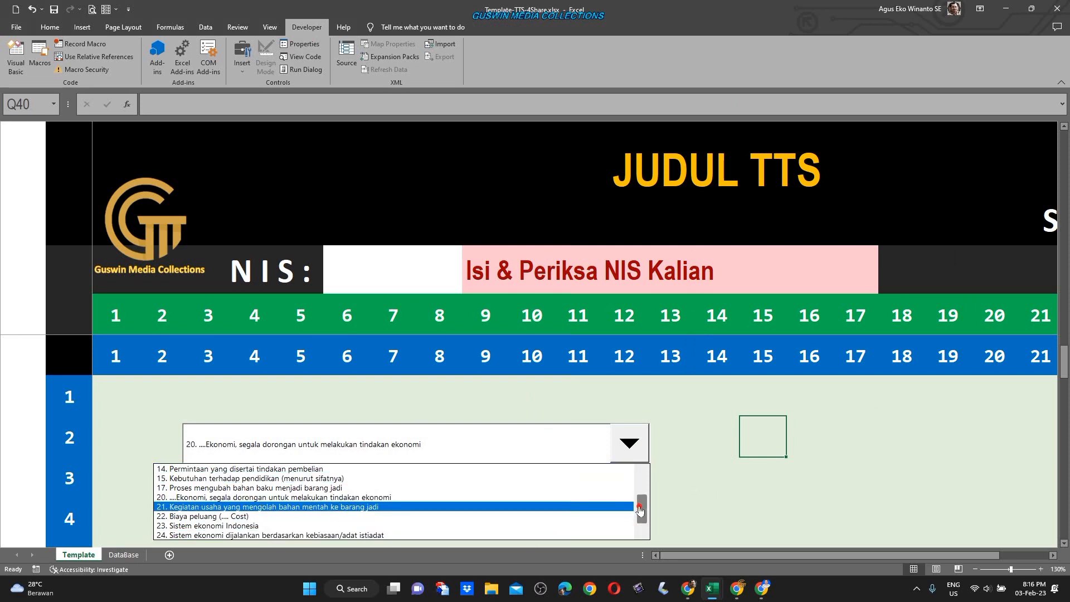
drag(640, 510, 646, 483)
click(715, 491)
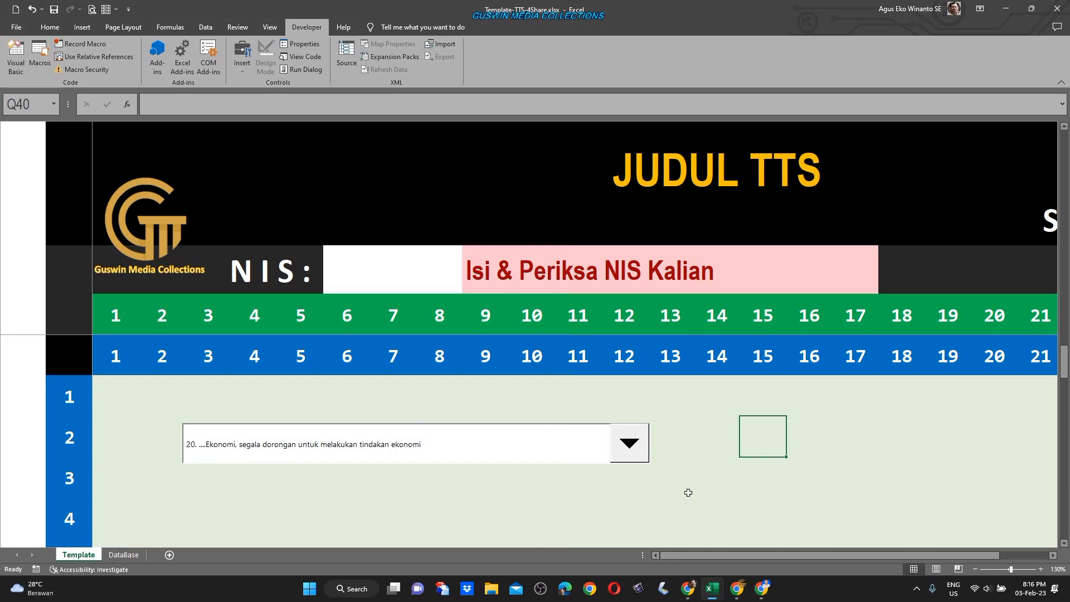
Step: Insert plain black WordArt reading "MENDATAR" and place it directly above the combo box
scroll(669, 480, down, 2)
click(542, 446)
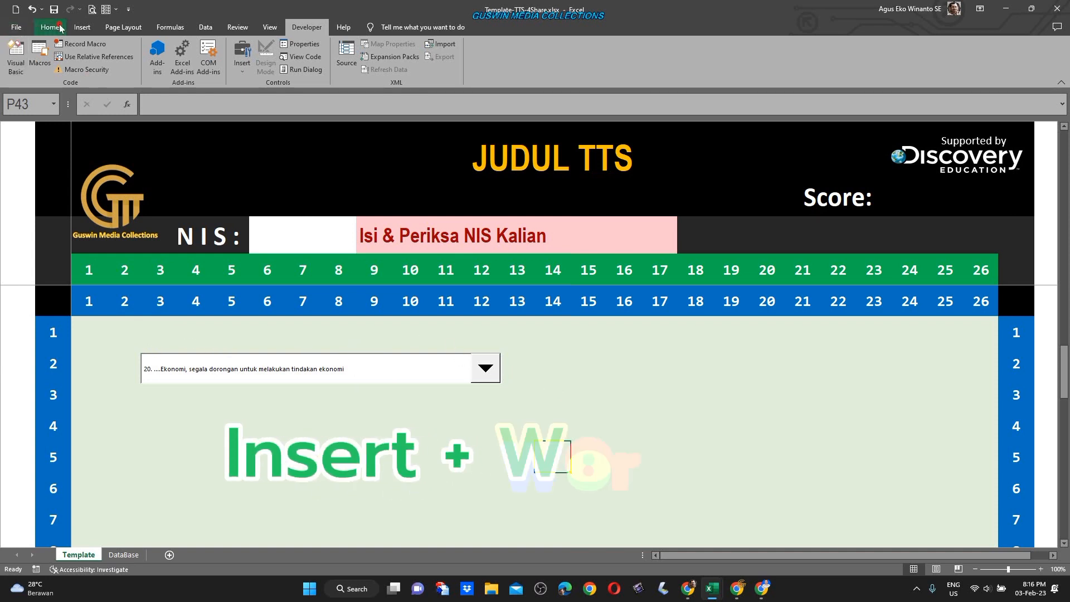
click(84, 29)
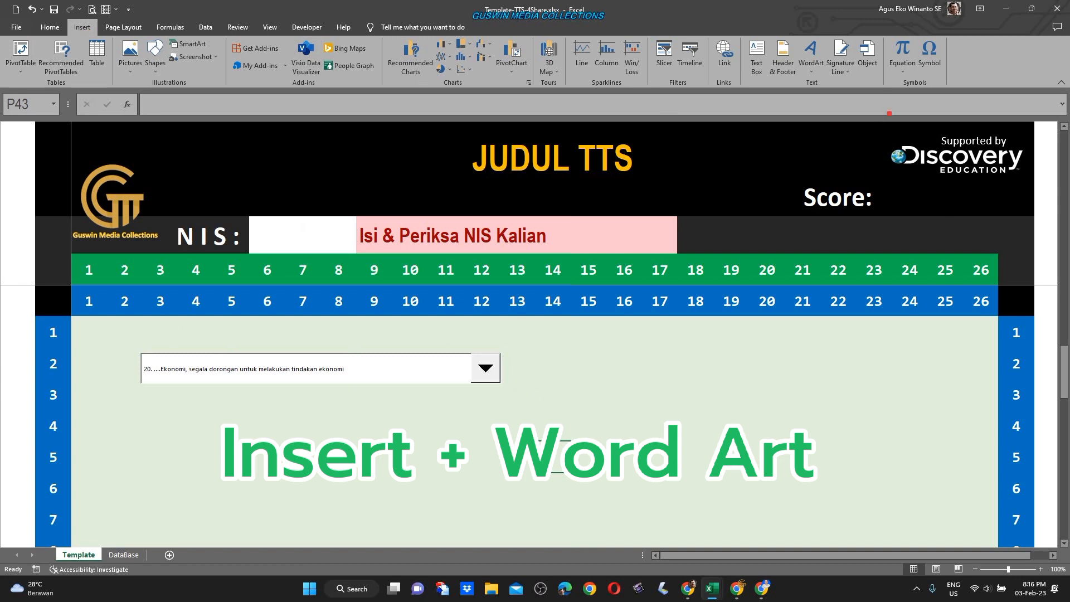
click(811, 56)
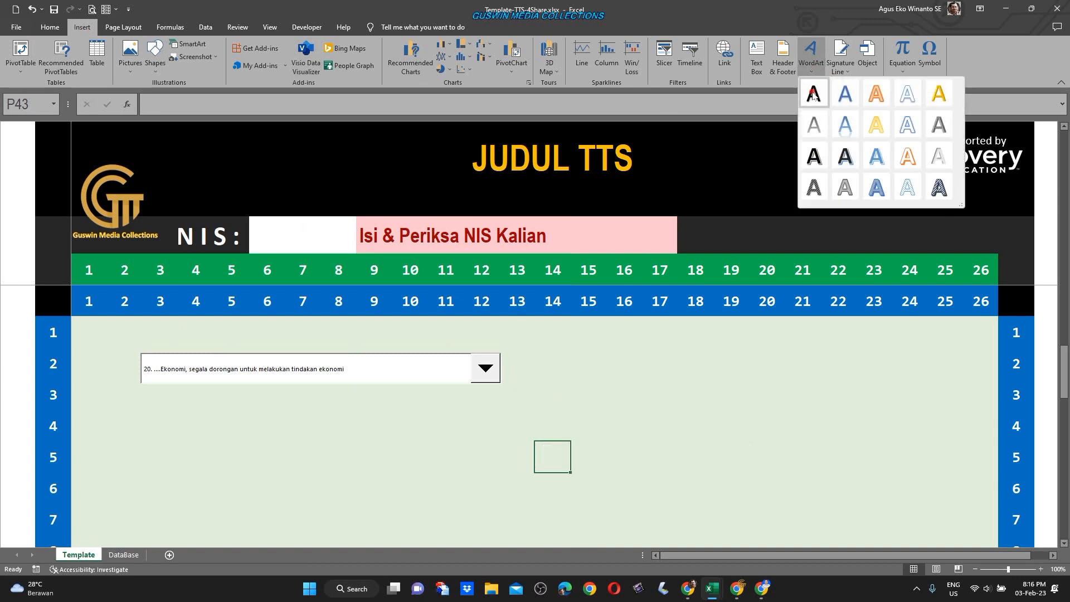
click(814, 94)
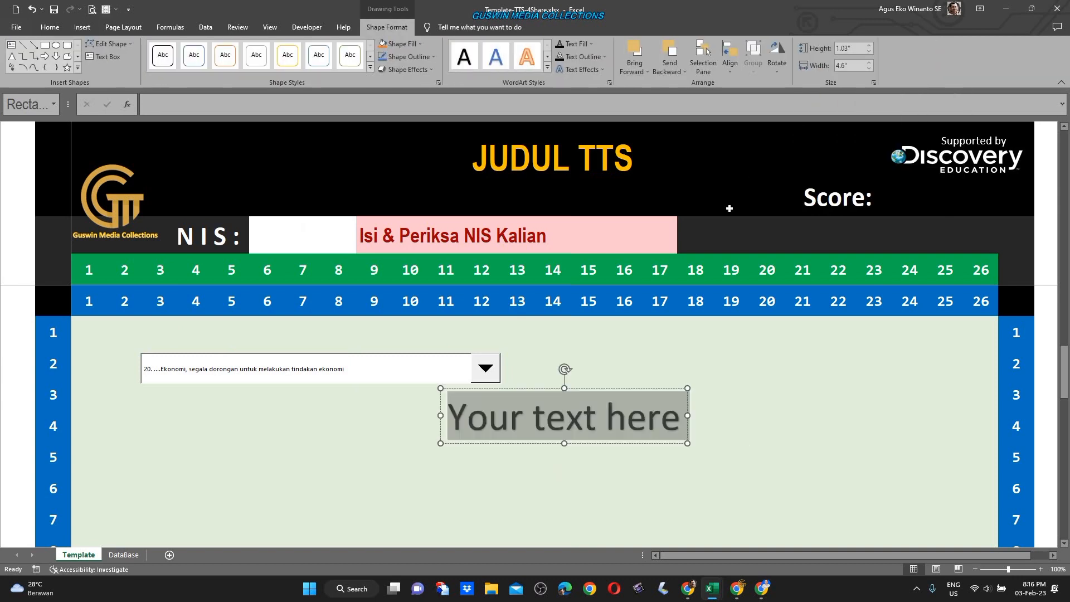
text(MENDATAR)
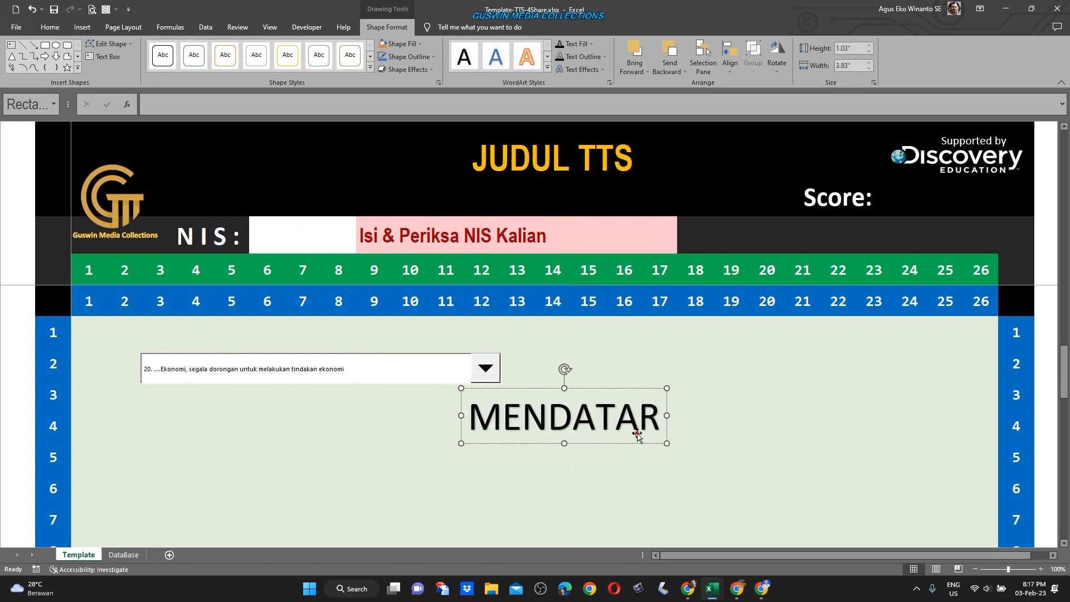
drag(624, 441, 300, 356)
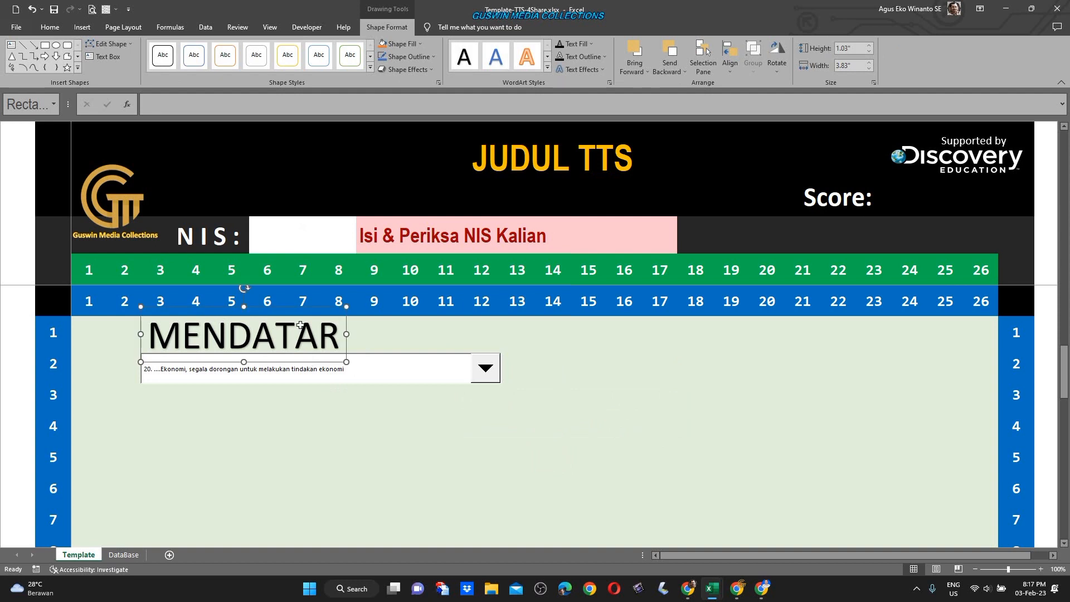
Step: Make the MENDATAR label bold at font size 20 and align it just above the combo box's left end
click(50, 33)
click(103, 65)
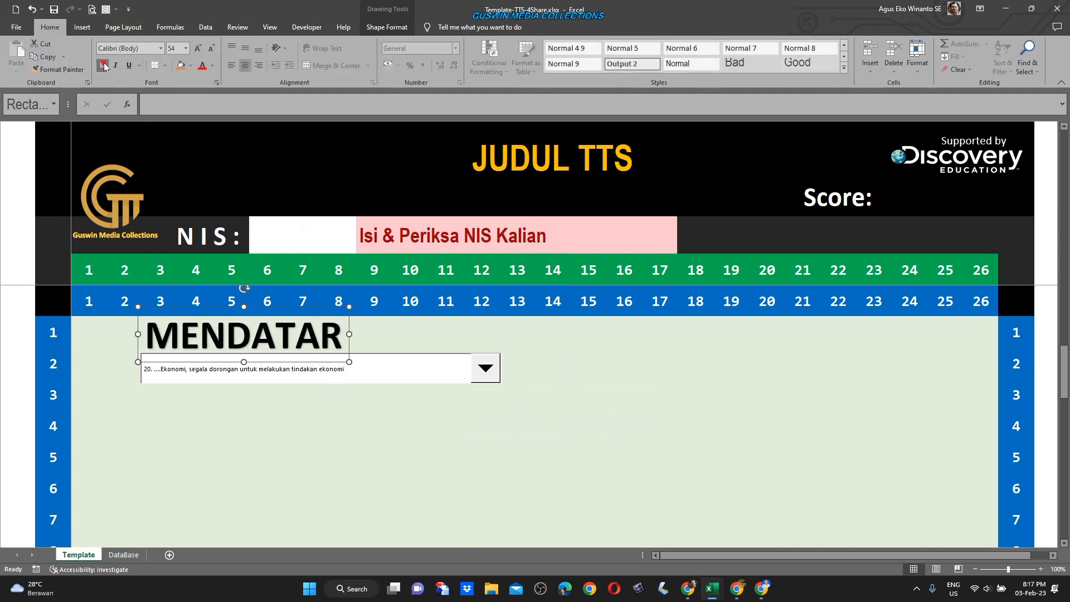
click(212, 49)
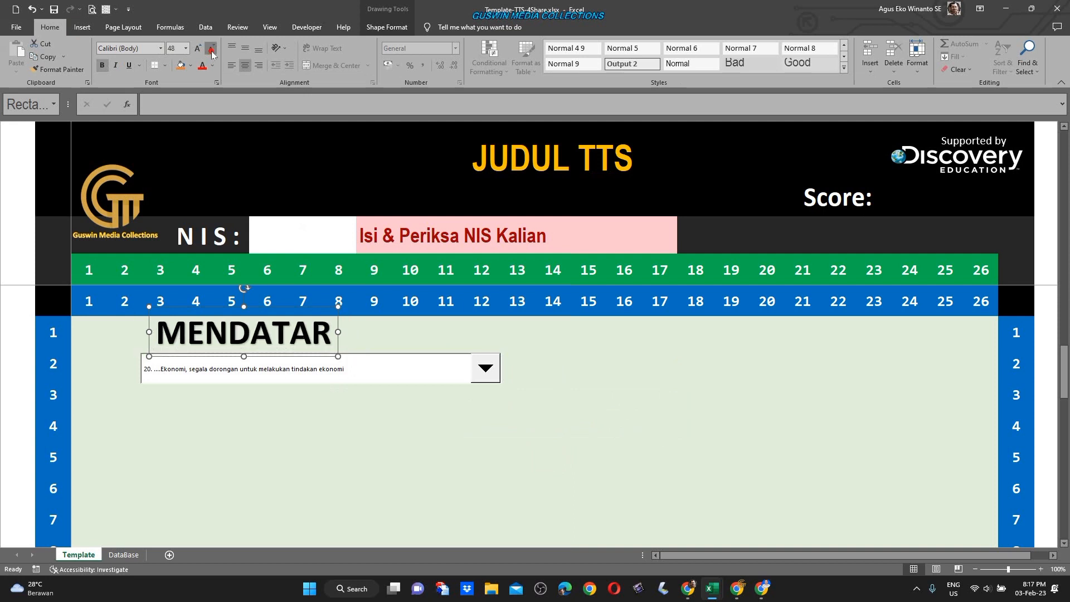
click(211, 49)
click(211, 49)
click(211, 49)
click(211, 49)
click(211, 49)
click(211, 49)
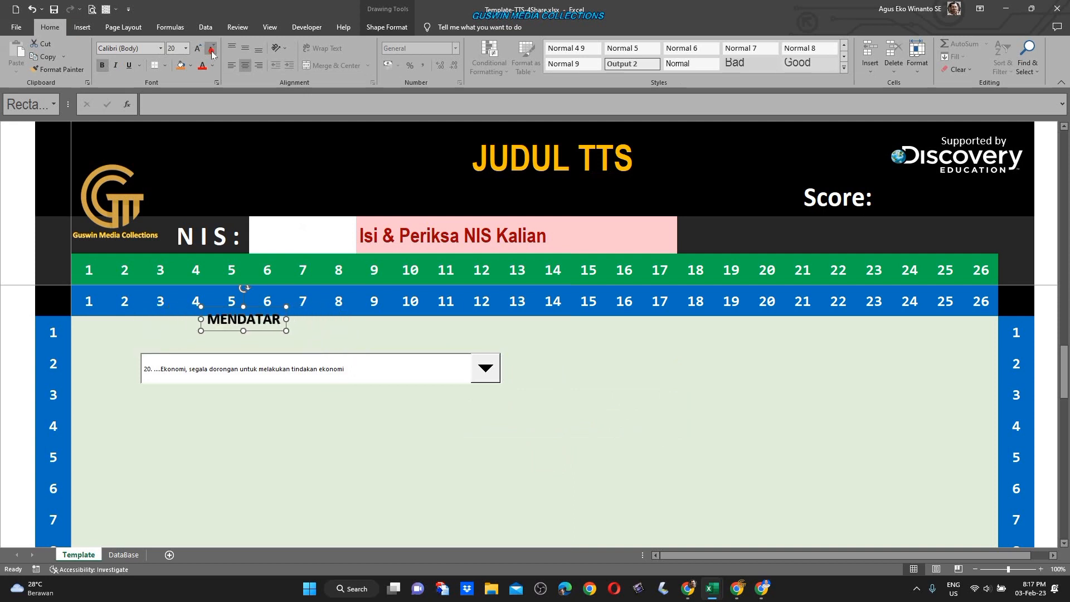
drag(267, 330, 204, 356)
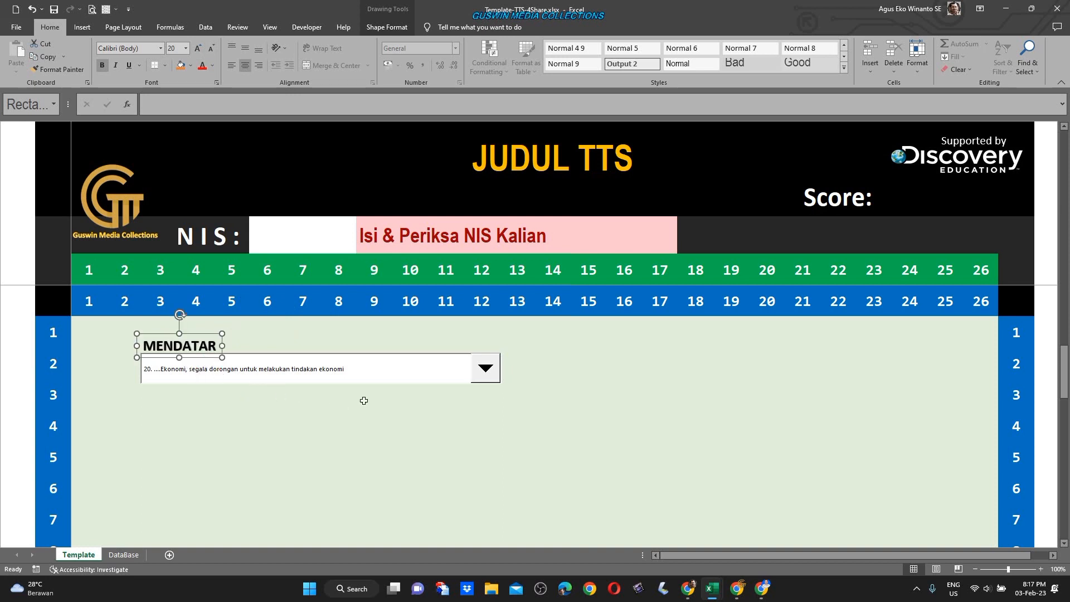
click(370, 417)
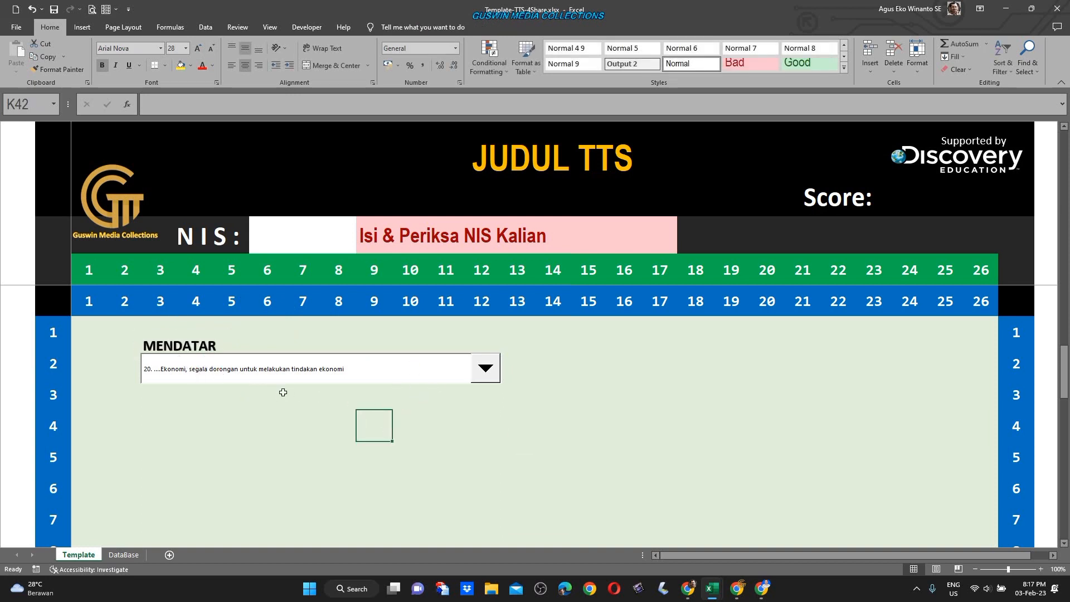
Step: Group the MENDATAR label with its combo box
click(343, 379)
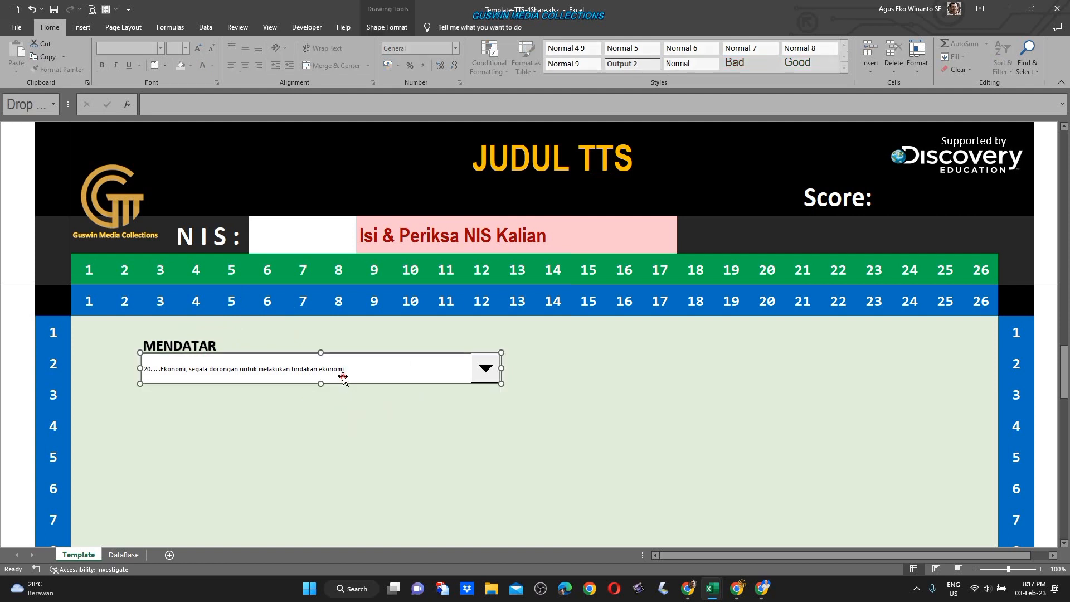
shift+click(195, 337)
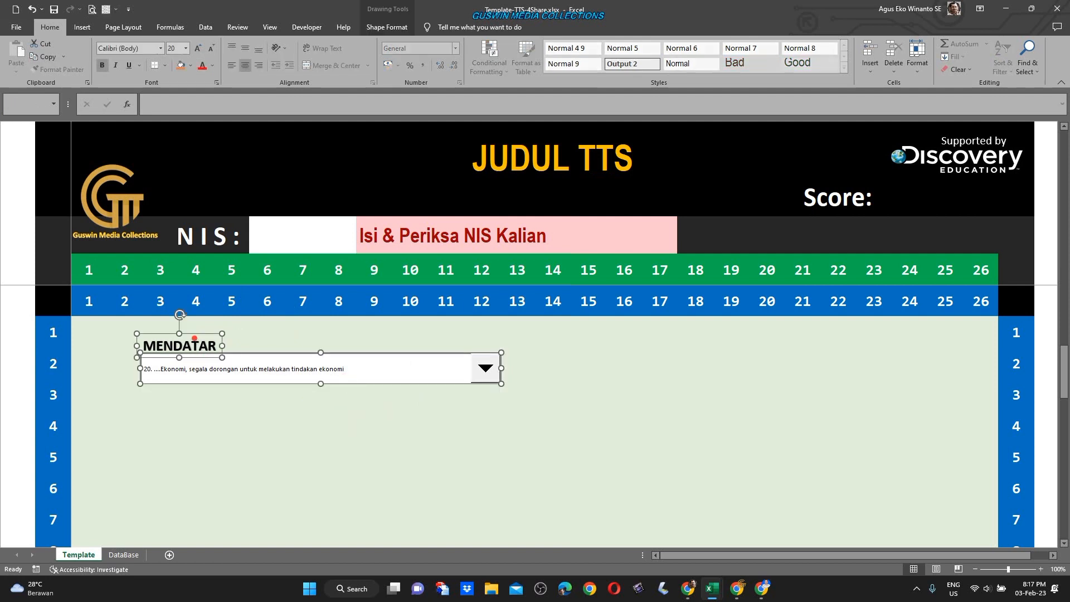
right_click(205, 352)
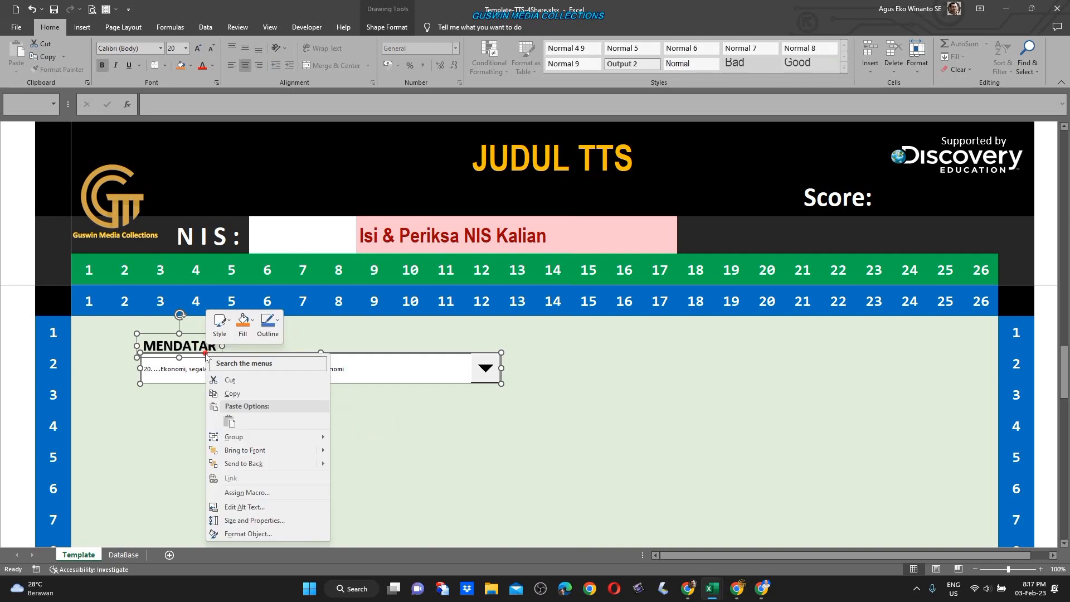
mouse_move(296, 437)
click(356, 438)
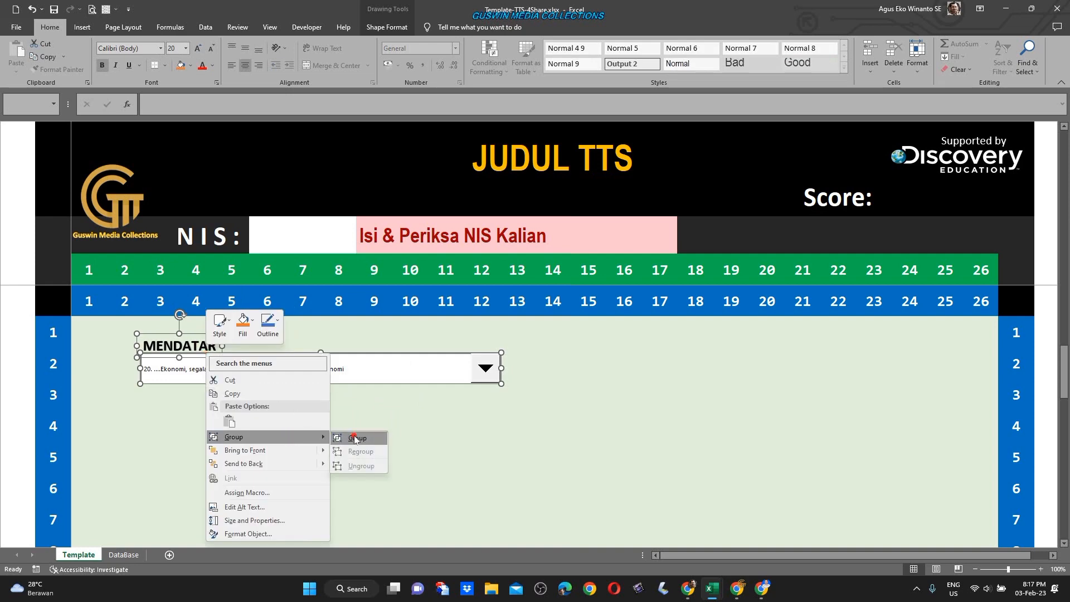
click(370, 437)
Step: Move the MENDATAR group into the upper-left corner of the grid, across rows 1 and 2
scroll(379, 425, down, 2)
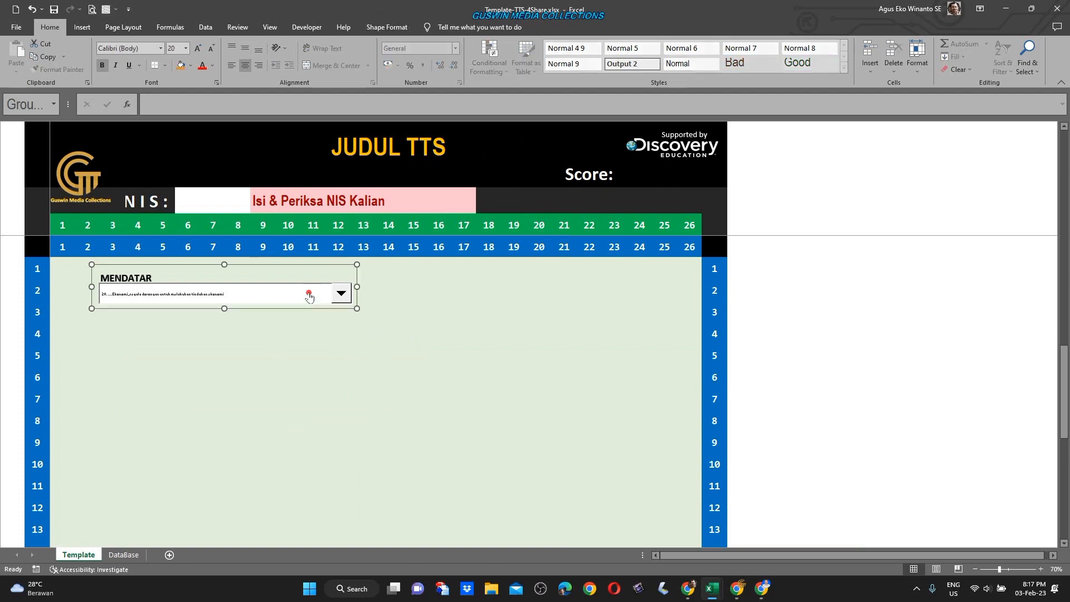
click(310, 302)
drag(312, 310, 270, 303)
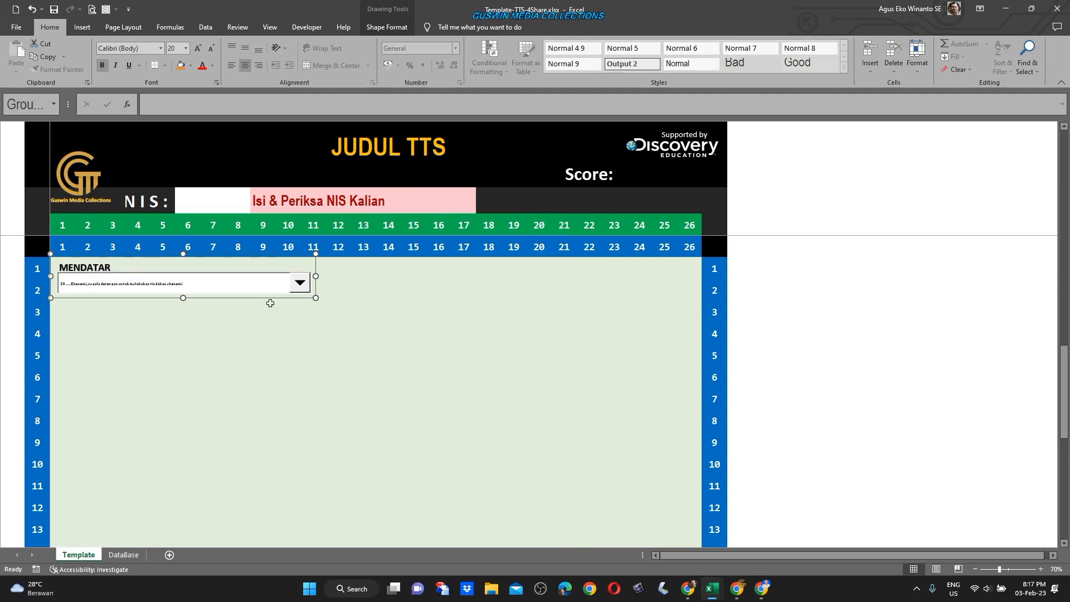
scroll(330, 361, up, 2)
click(434, 428)
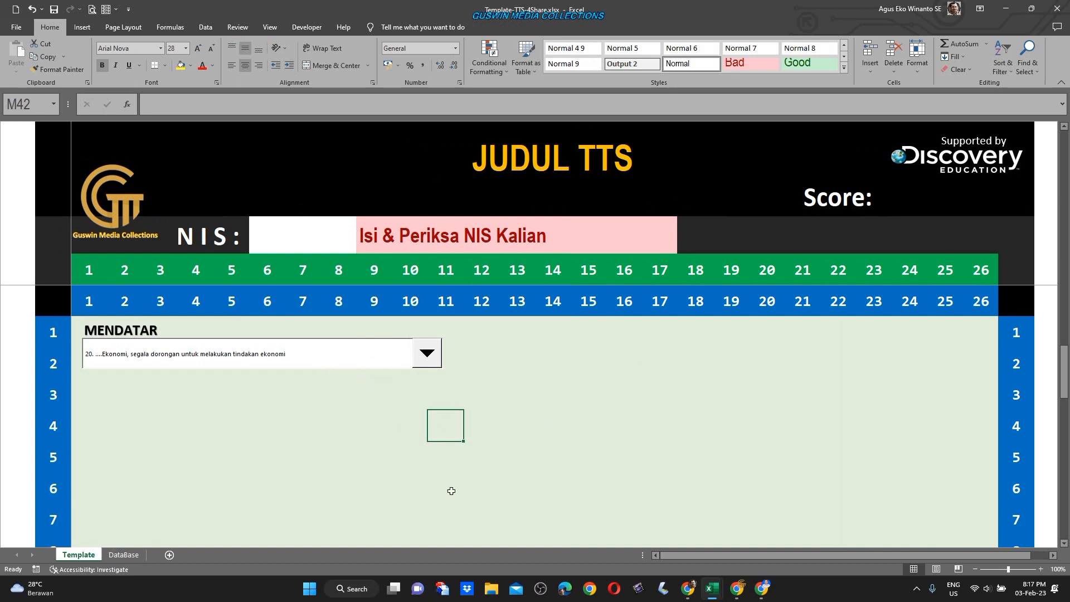
Step: Duplicate the MENDATAR group and align the copy below the original in rows 3 and 4
click(362, 369)
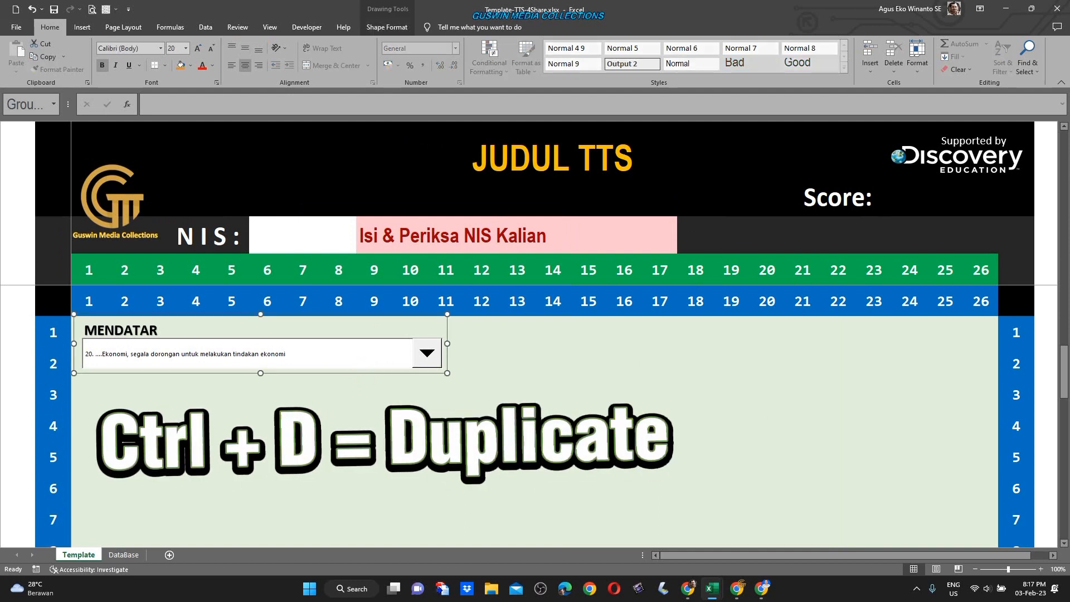
key(ctrl+d)
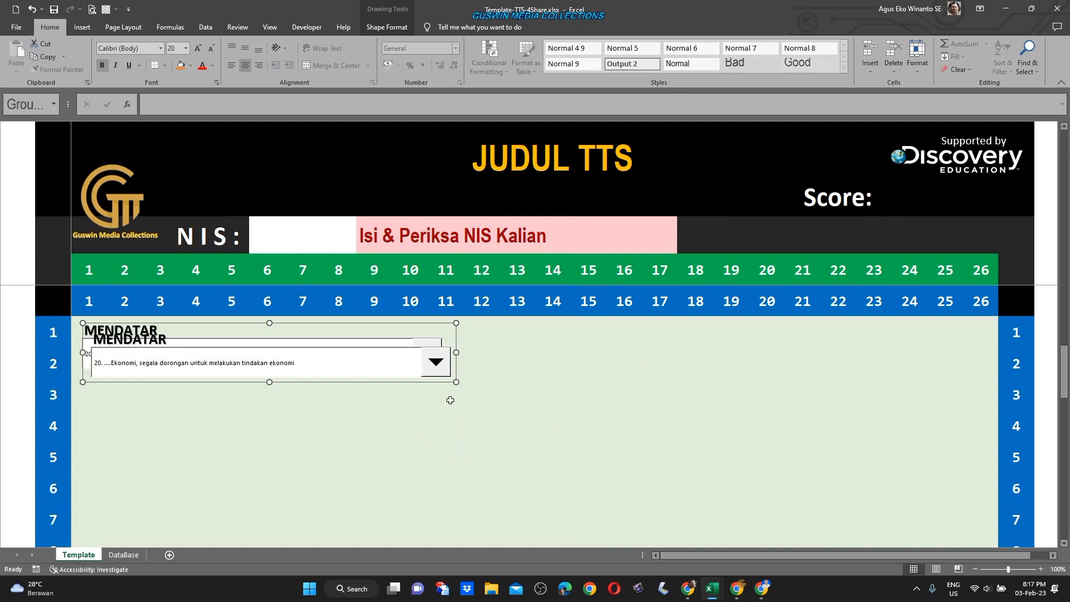
drag(443, 384, 433, 444)
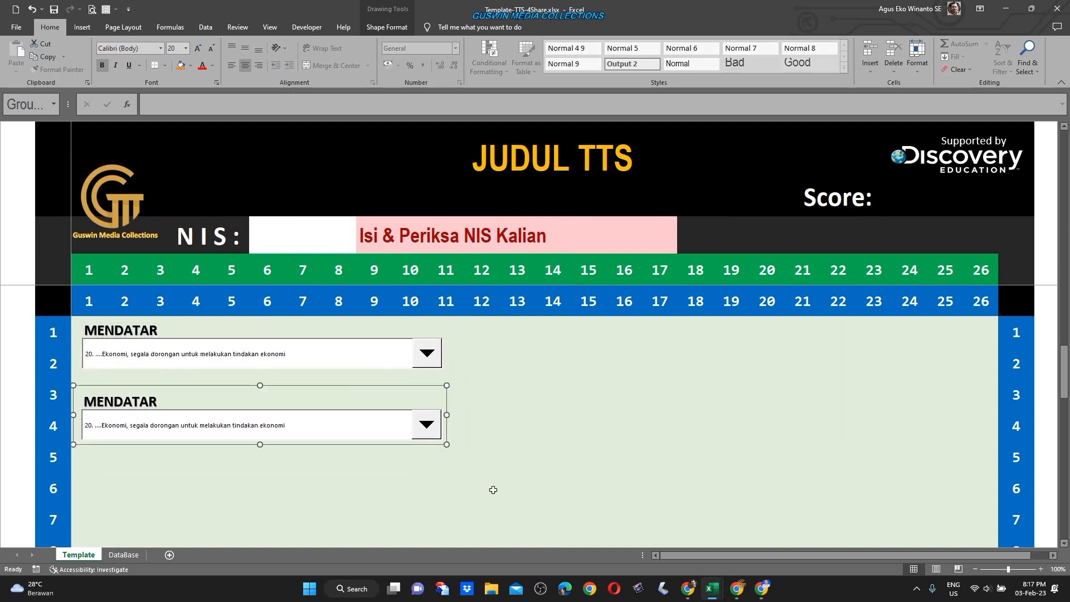
click(525, 496)
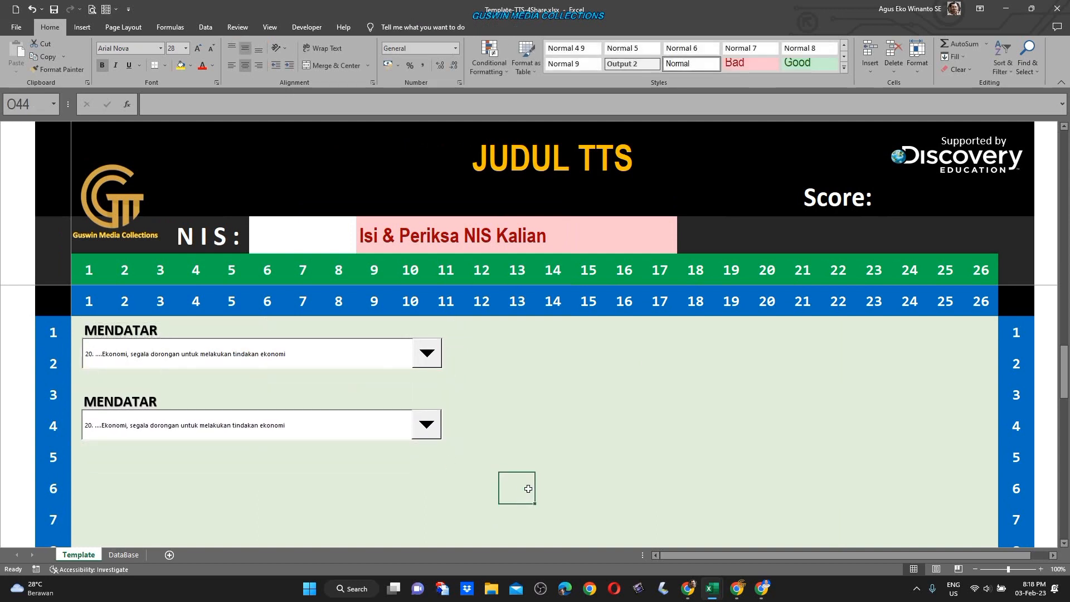
Step: Change the duplicated group's label text to "MENURUN"
click(124, 401)
double_click(124, 402)
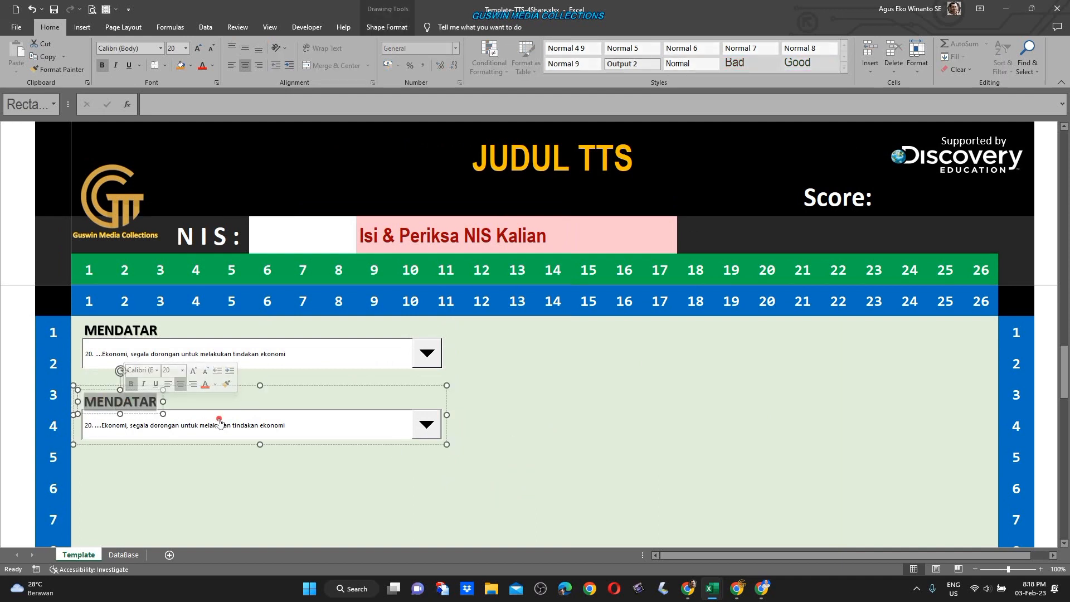
text(MENURUN)
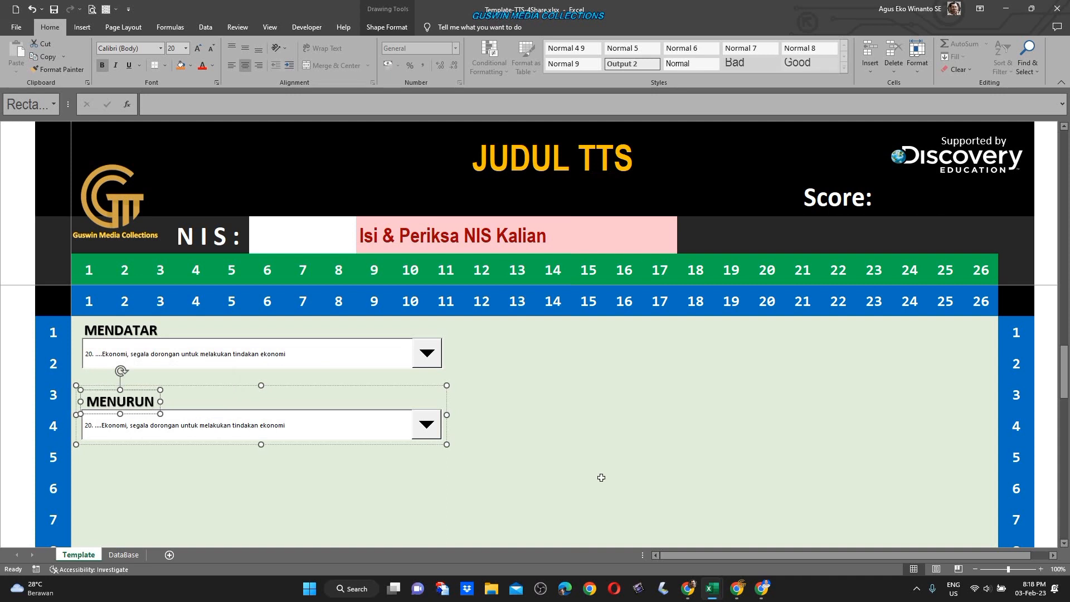
click(609, 464)
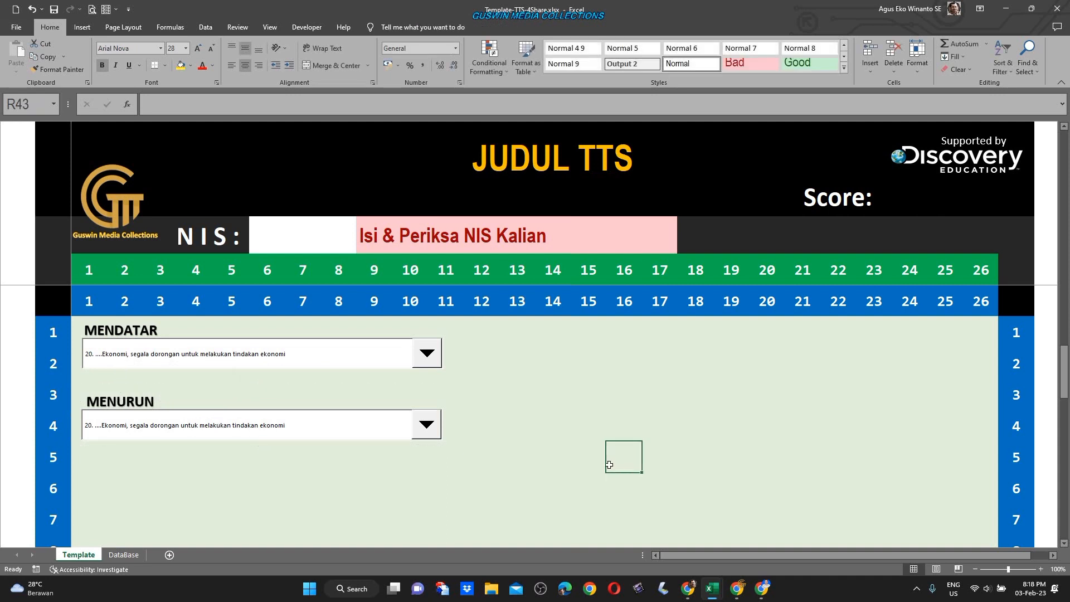
Step: Set the MENURUN combo box's input range to the PERTANYAAN MENURUN clues in column I, rows 4 to 17, of the DataBase sheet
click(315, 430)
click(471, 438)
ctrl+click(342, 437)
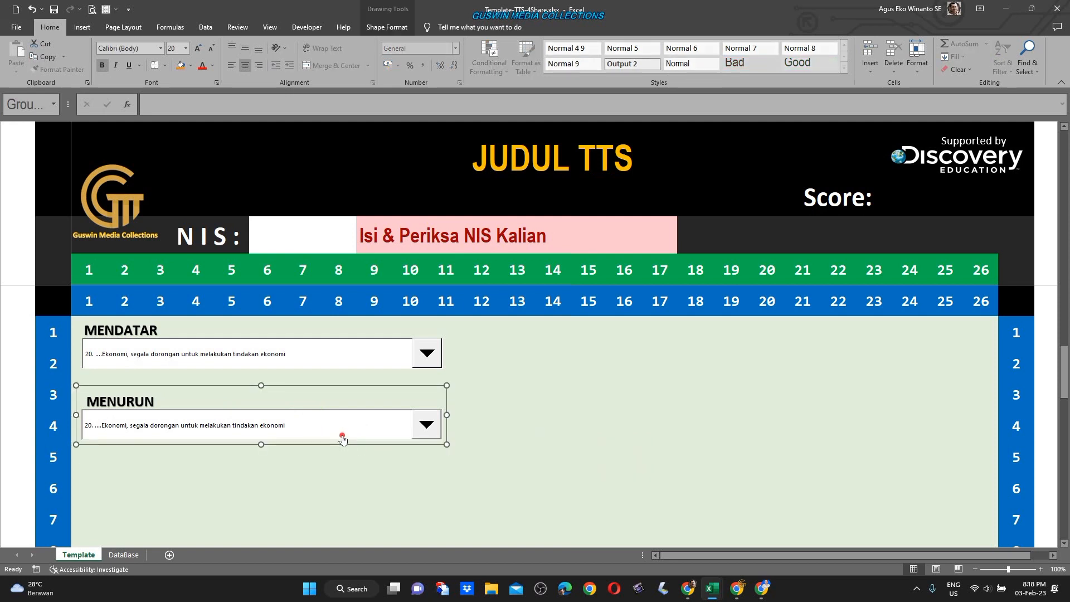
ctrl+click(343, 431)
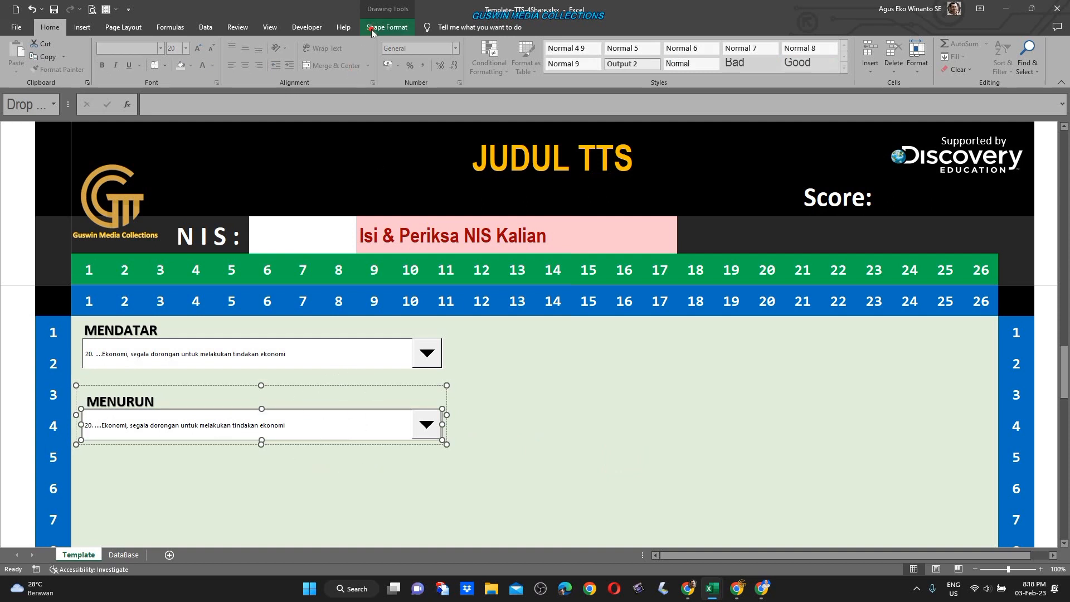
click(307, 28)
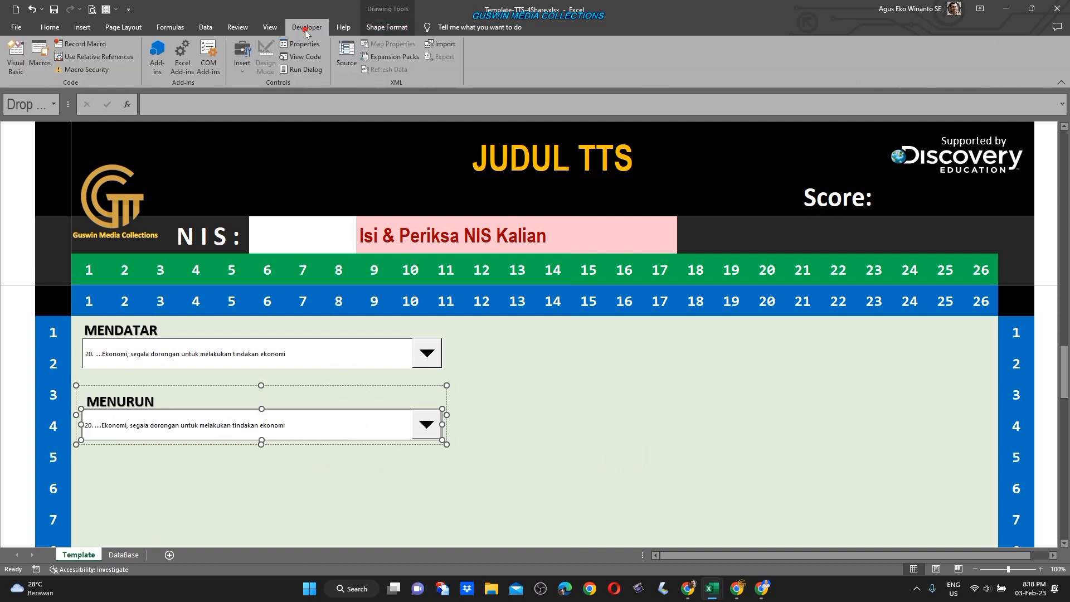
click(311, 50)
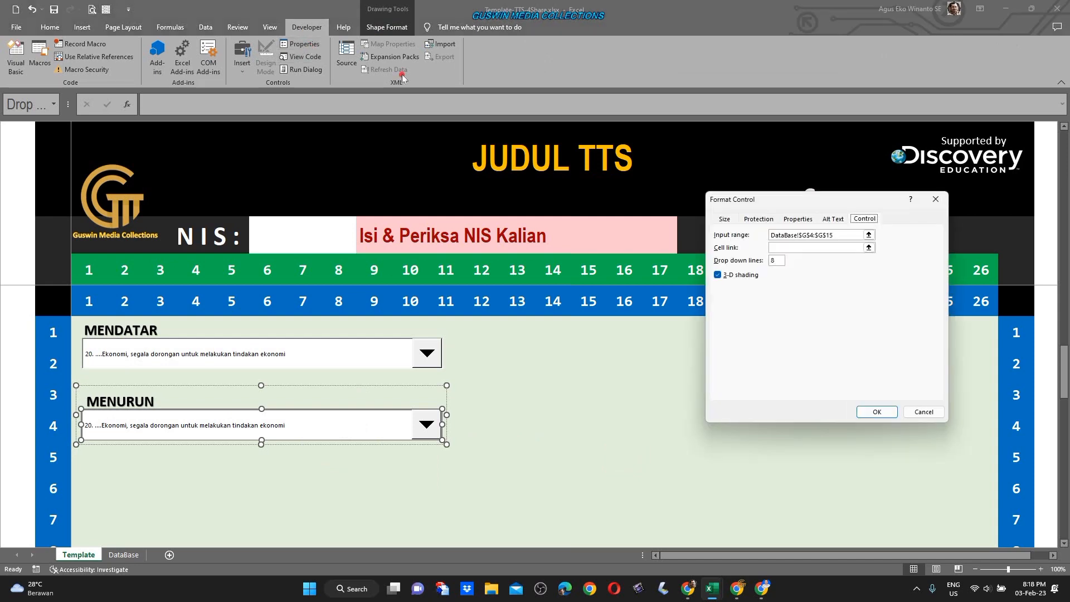
click(848, 239)
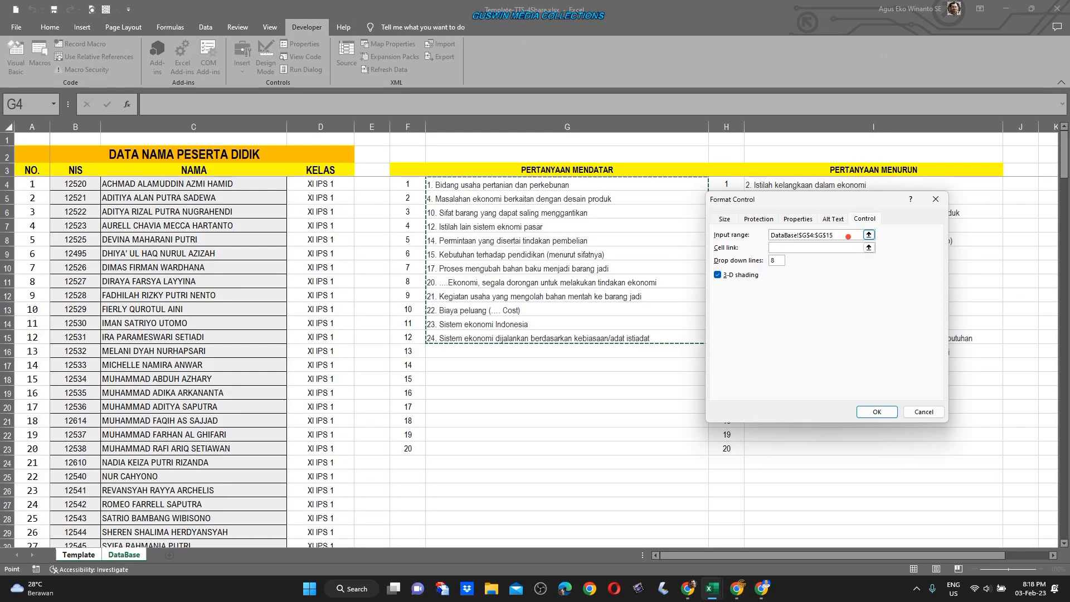
drag(862, 201, 592, 164)
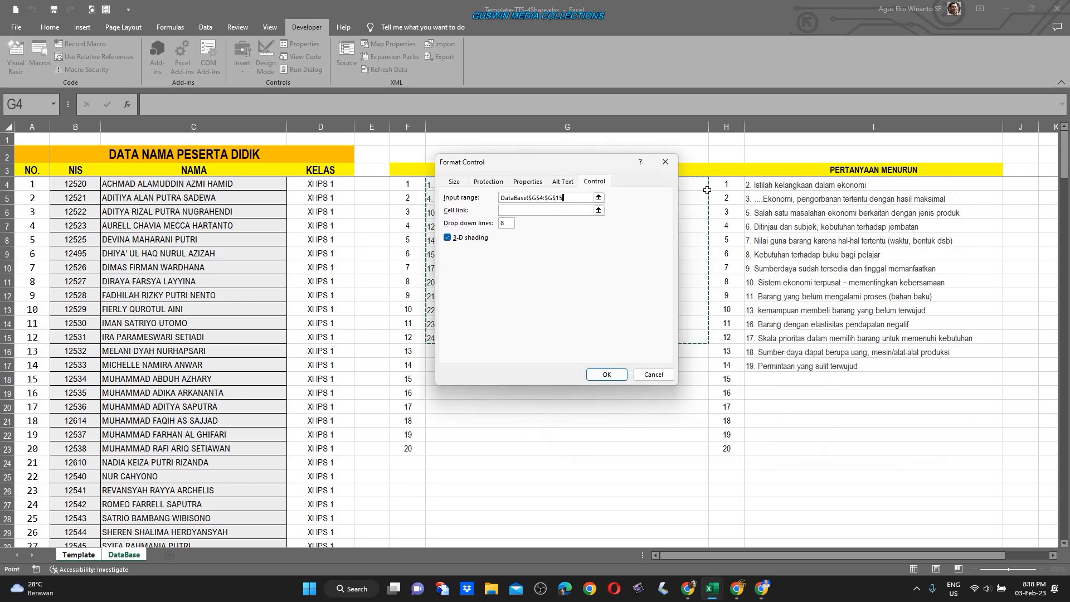
drag(754, 185, 775, 368)
click(606, 374)
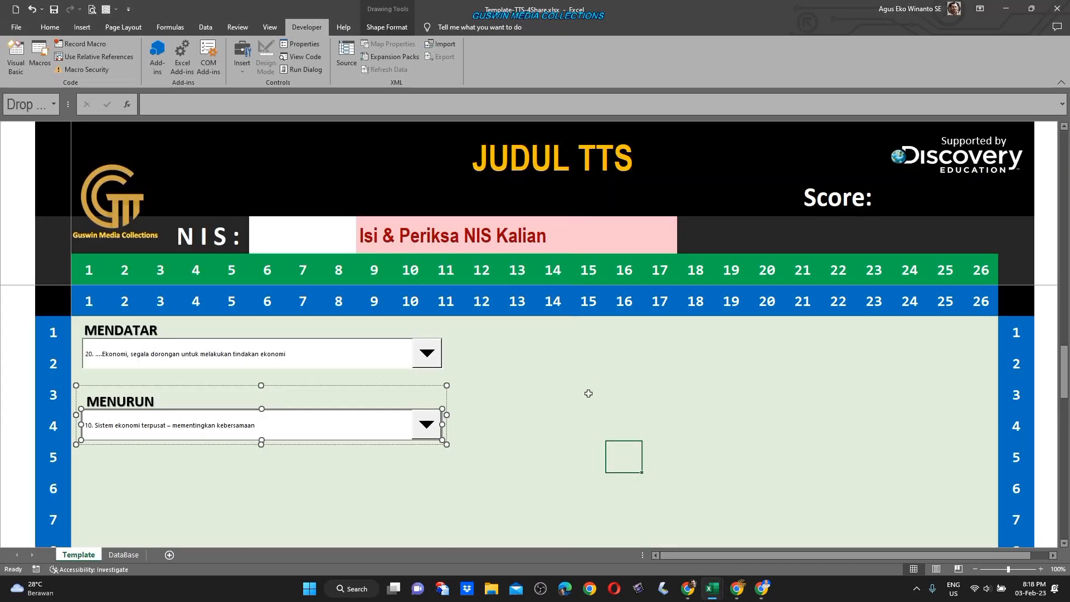
click(490, 434)
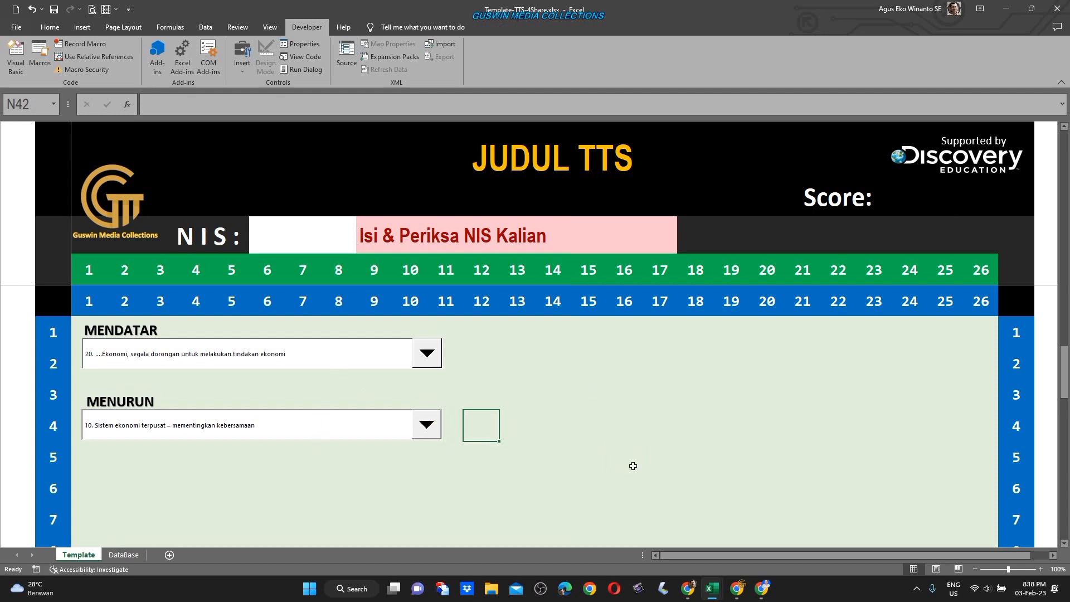
Step: Choose "2. Istilah kelangkaan dalam ekonomi" in the MENURUN combo box
scroll(490, 466, up, 1)
click(498, 472)
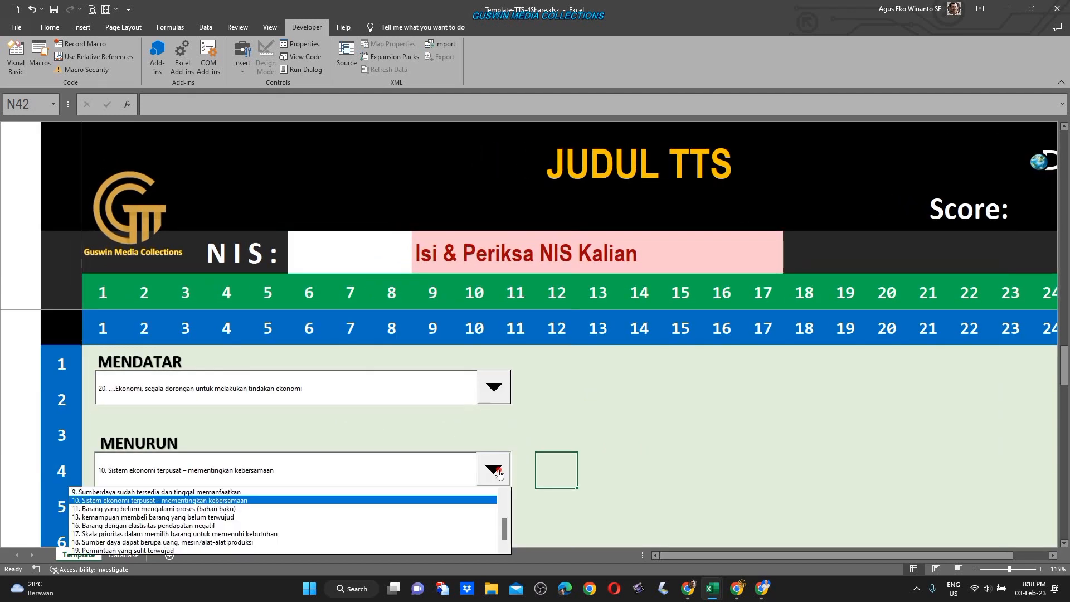
scroll(505, 536, up, 2)
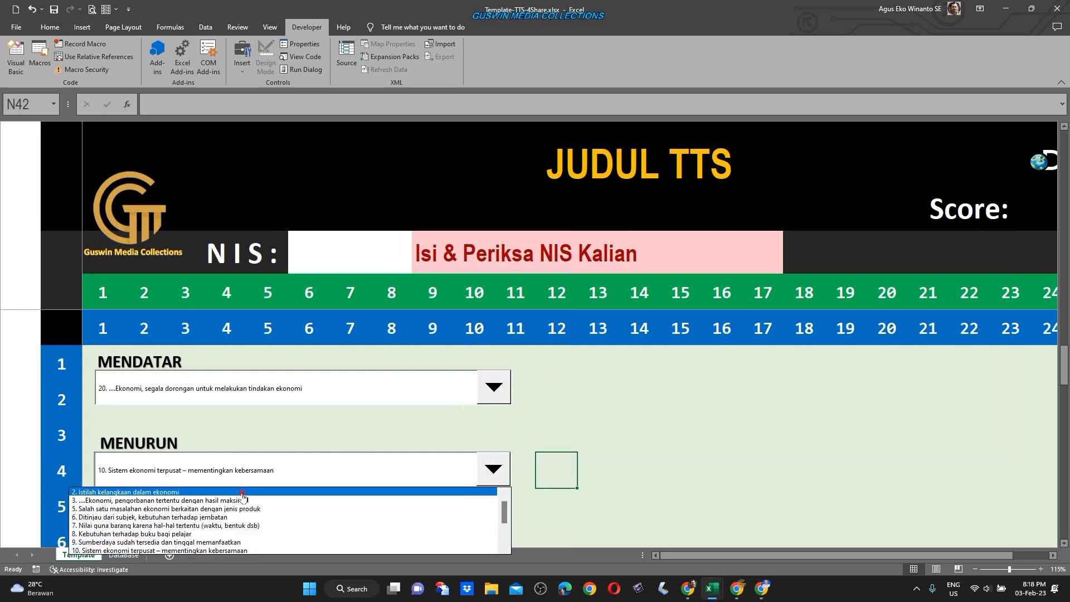
click(243, 495)
scroll(129, 475, up, 1)
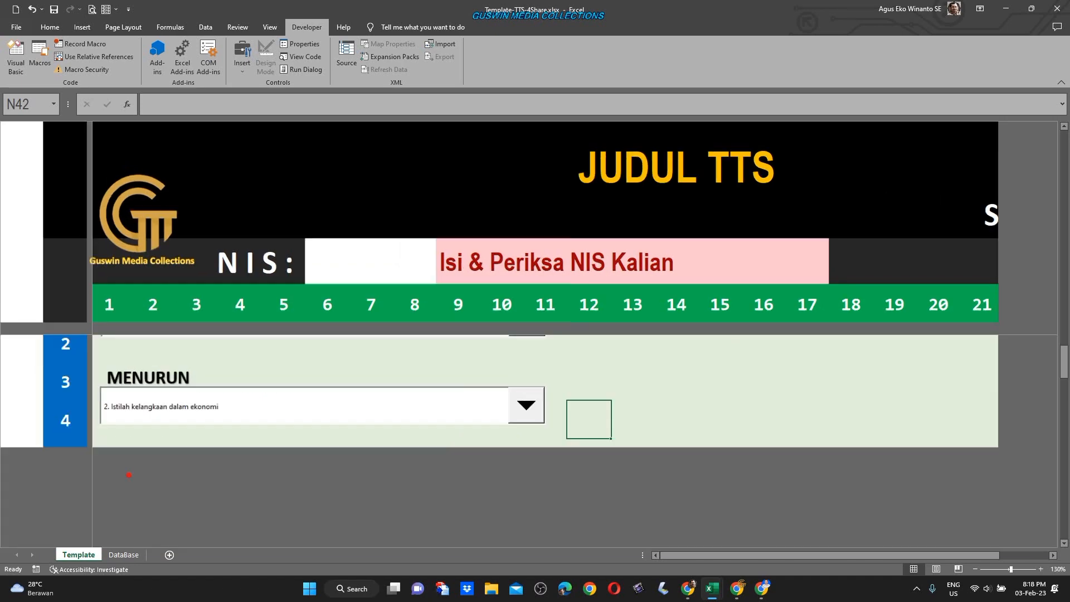
Step: Choose "1. Bidang usaha pertanian dan perkebunan" in the MENDATAR combo box
scroll(129, 475, up, 1)
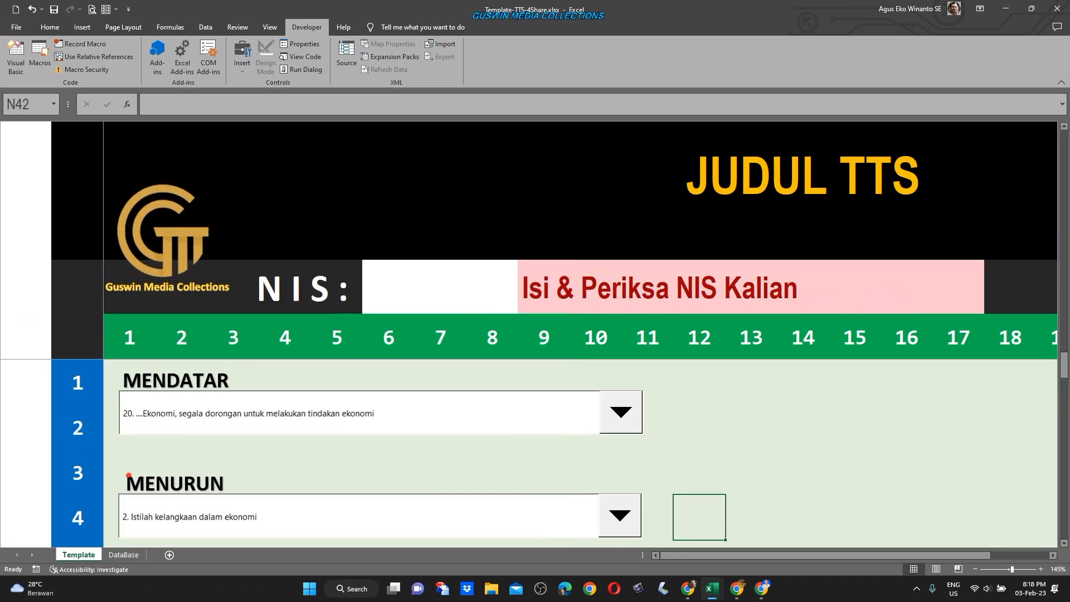
click(634, 410)
drag(635, 486, 634, 444)
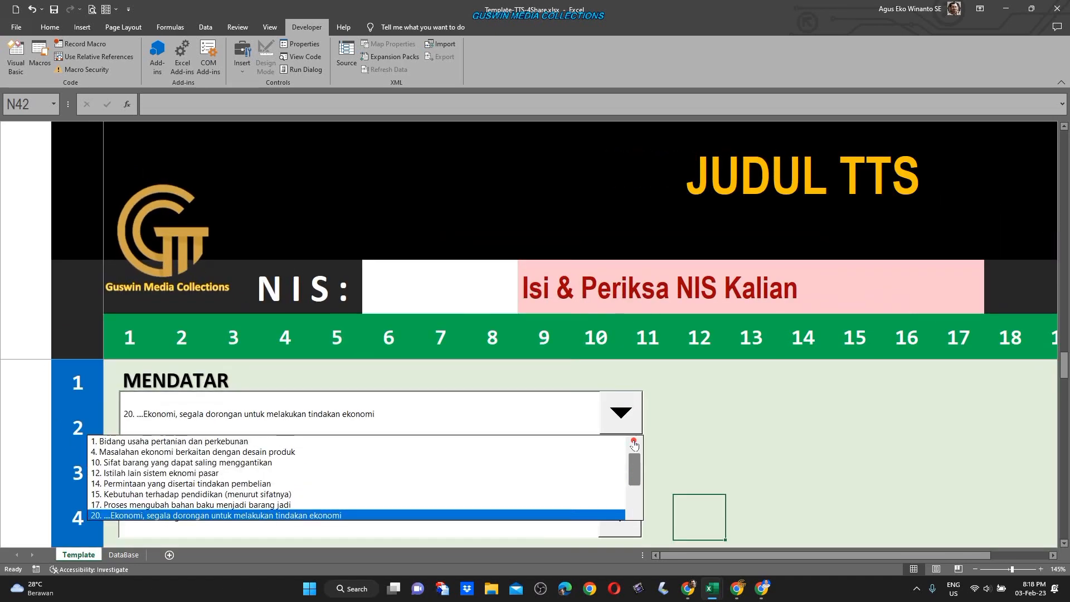
click(190, 441)
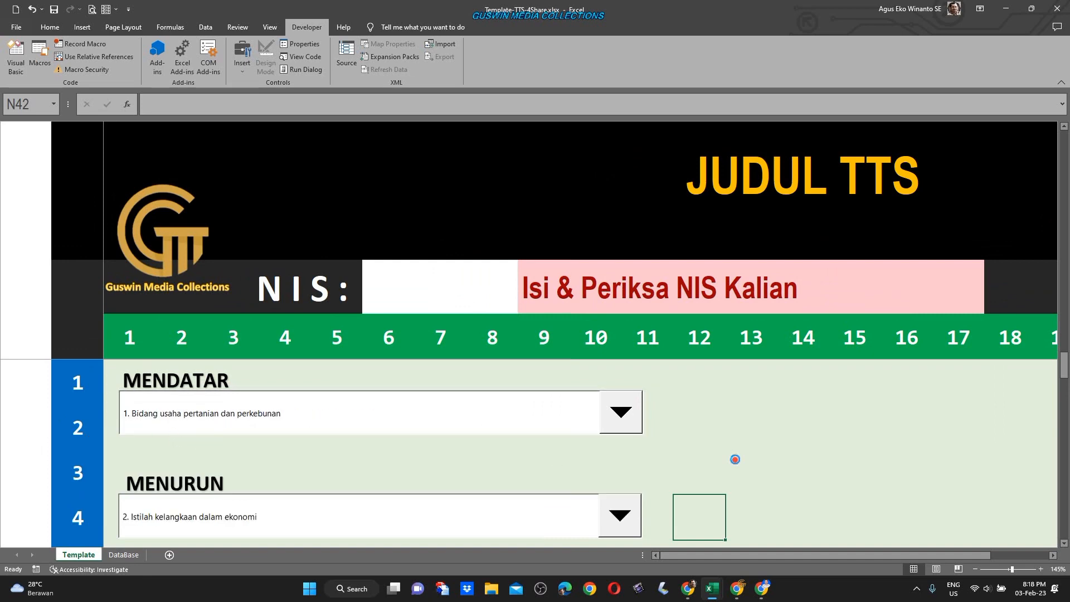
Step: Review the whole Template sheet, from the green question grid to the blue KUNCI JAWABAN grid holding the two combo boxes
scroll(735, 460, down, 4)
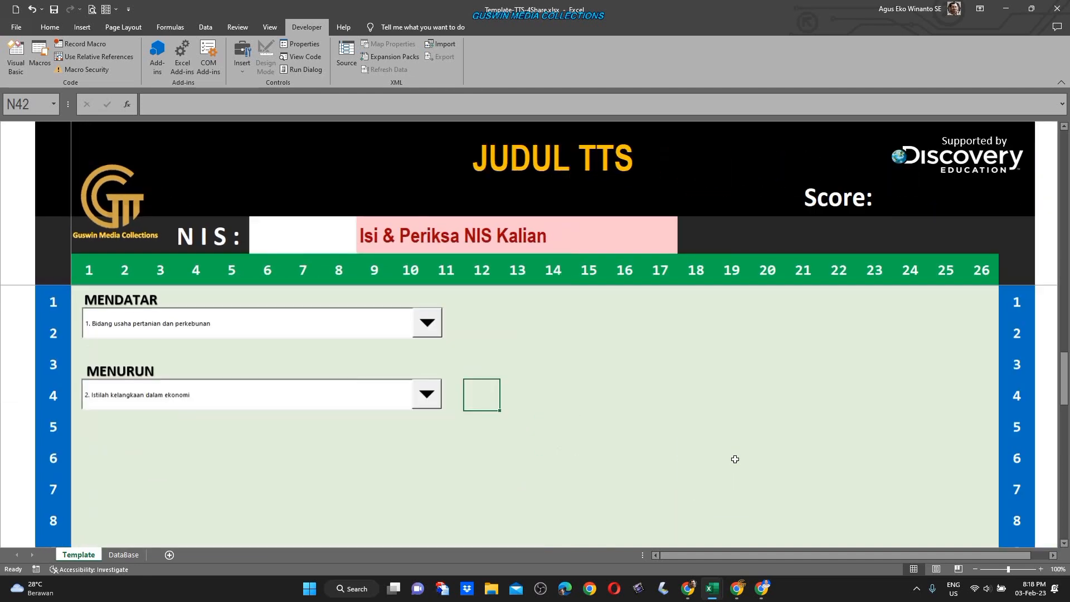
scroll(736, 459, down, 1)
scroll(686, 438, down, 2)
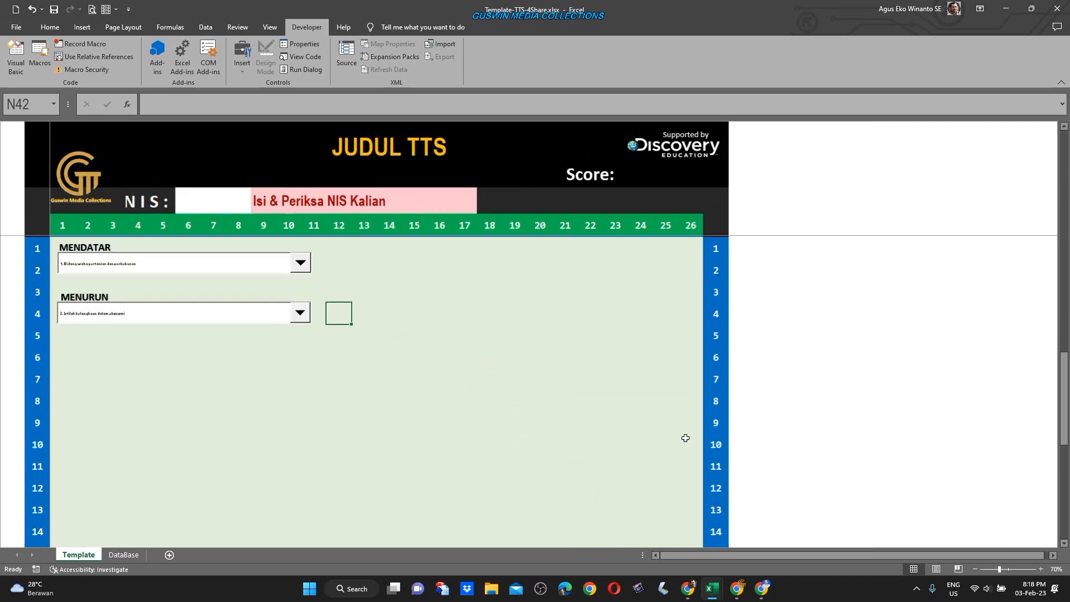
scroll(558, 401, down, 4)
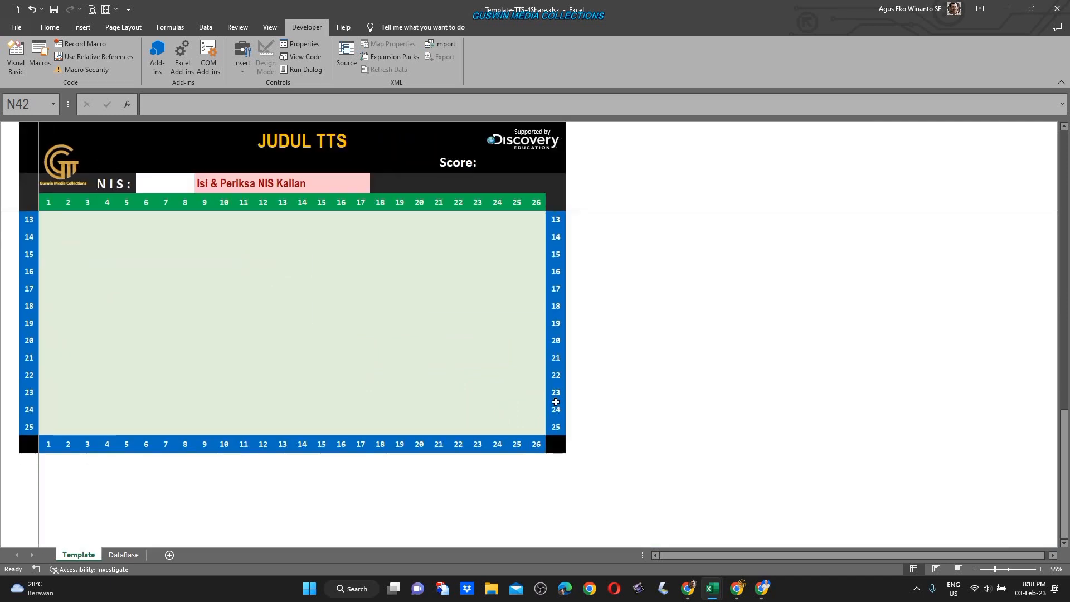
scroll(556, 402, down, 4)
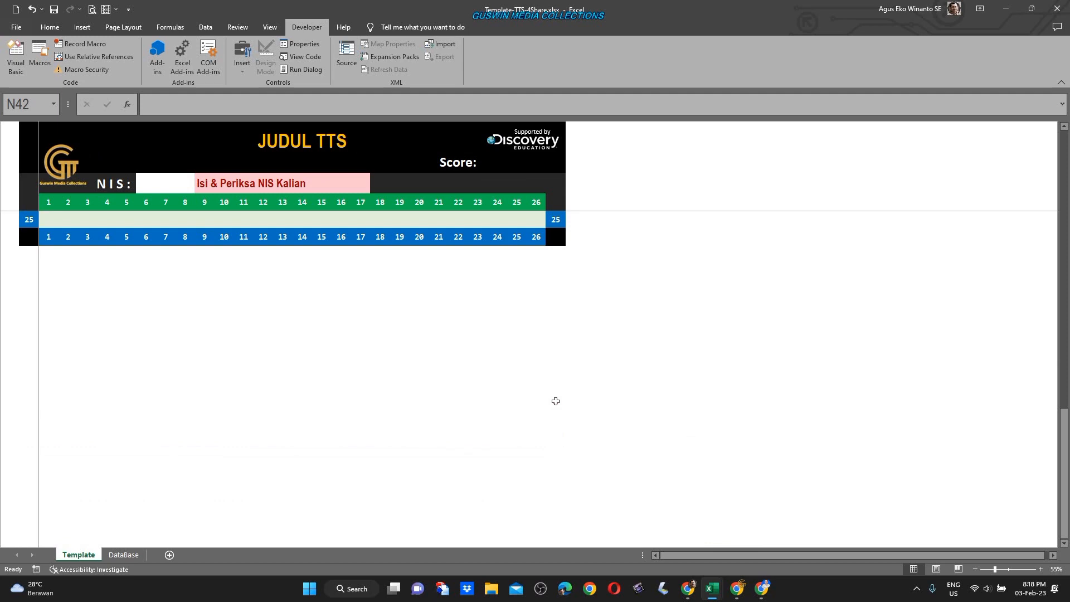
scroll(556, 400, up, 4)
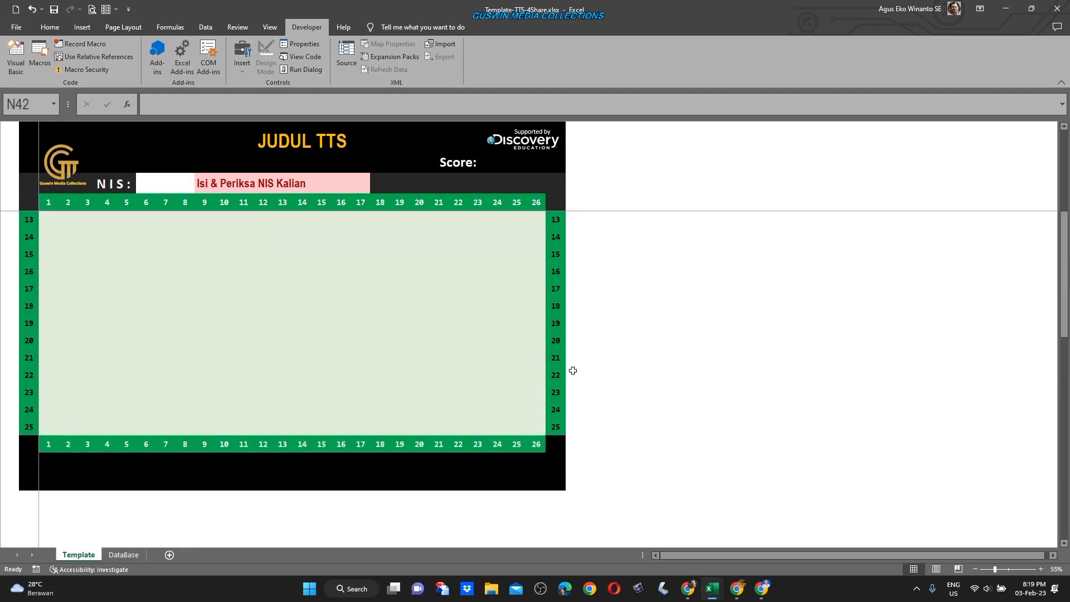
scroll(564, 365, up, 4)
scroll(509, 383, down, 7)
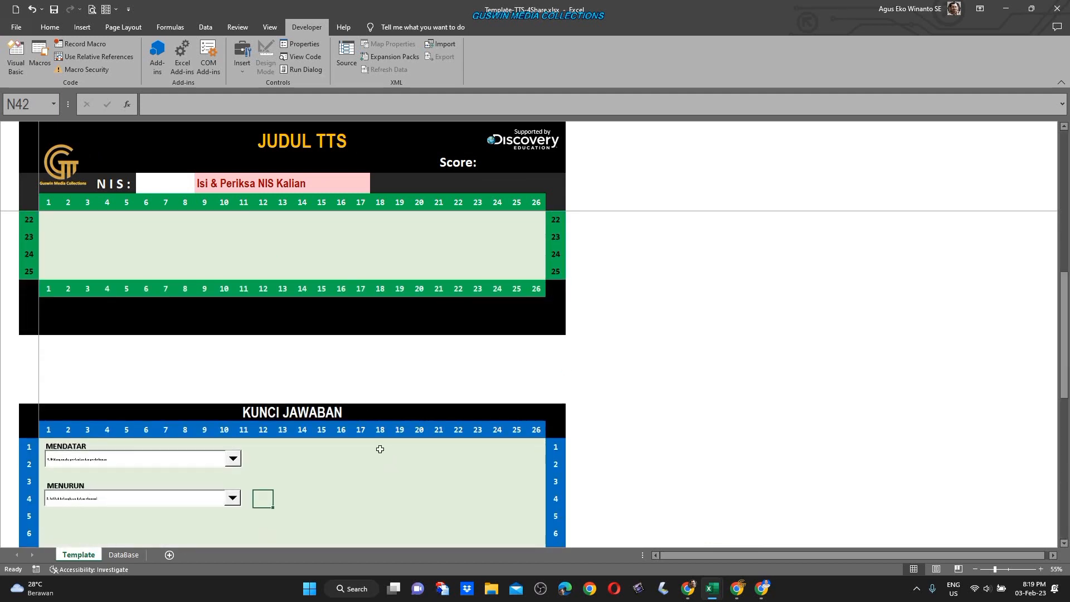
scroll(381, 449, down, 3)
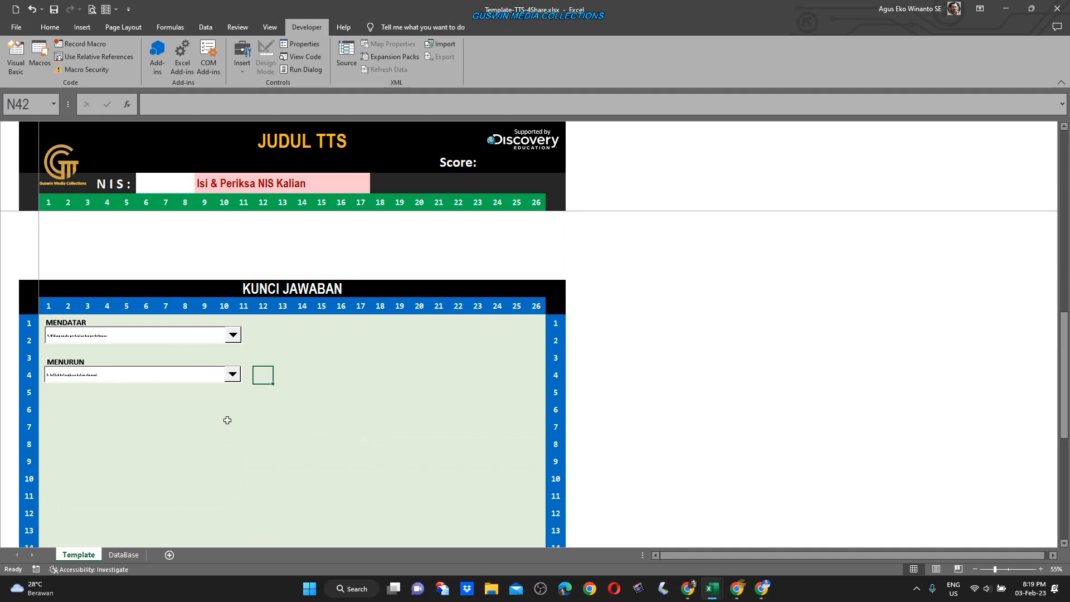
scroll(228, 420, up, 9)
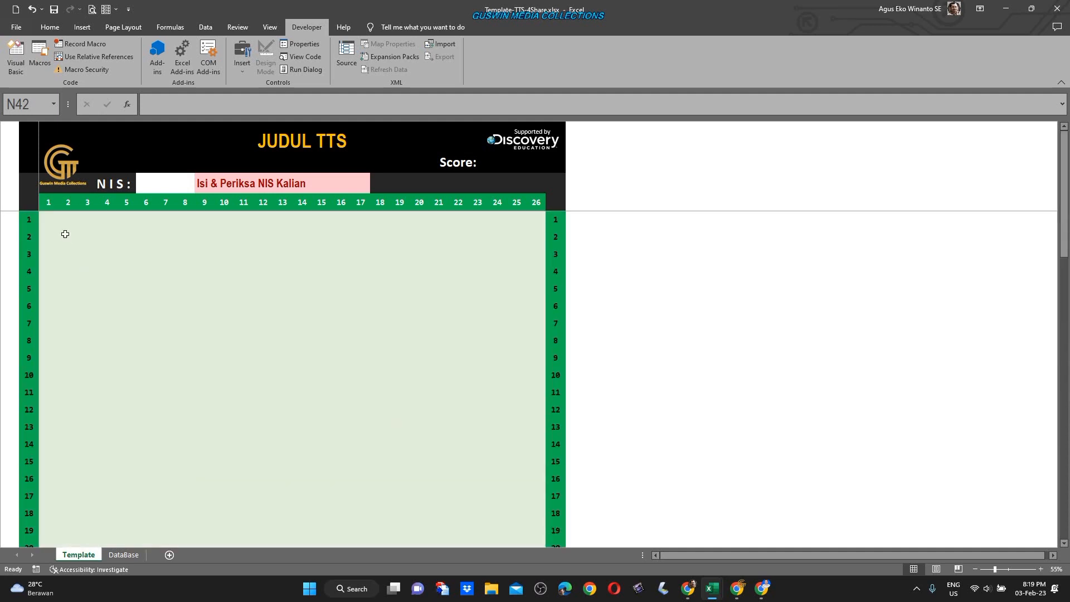
scroll(320, 395, down, 9)
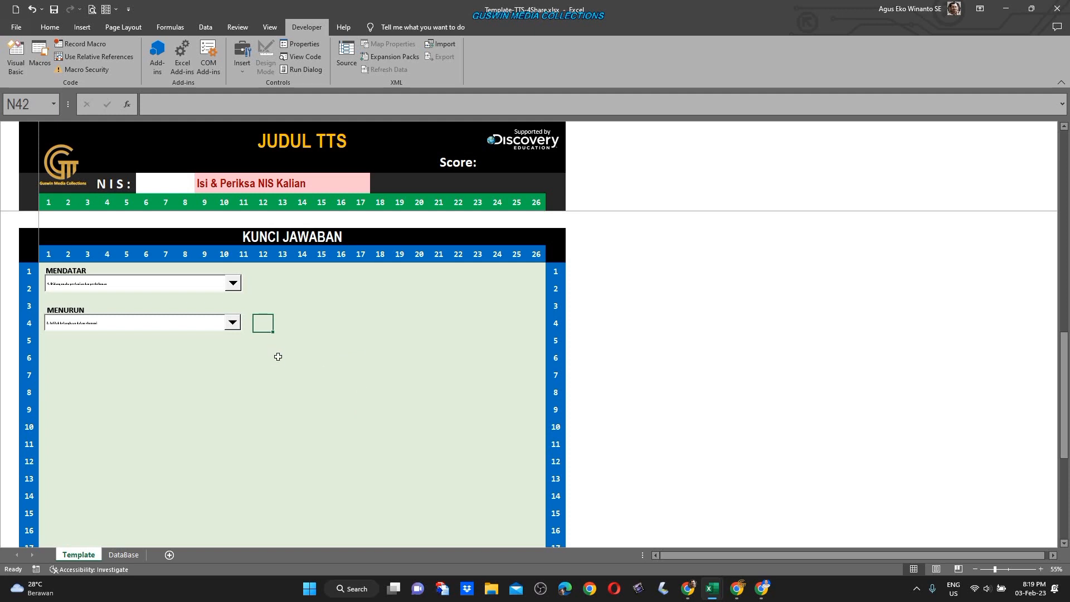
Step: Duplicate the MENDATAR and MENURUN combo box groups together and move the copies up toward the green question grid
ctrl+scroll(278, 357, up, 2)
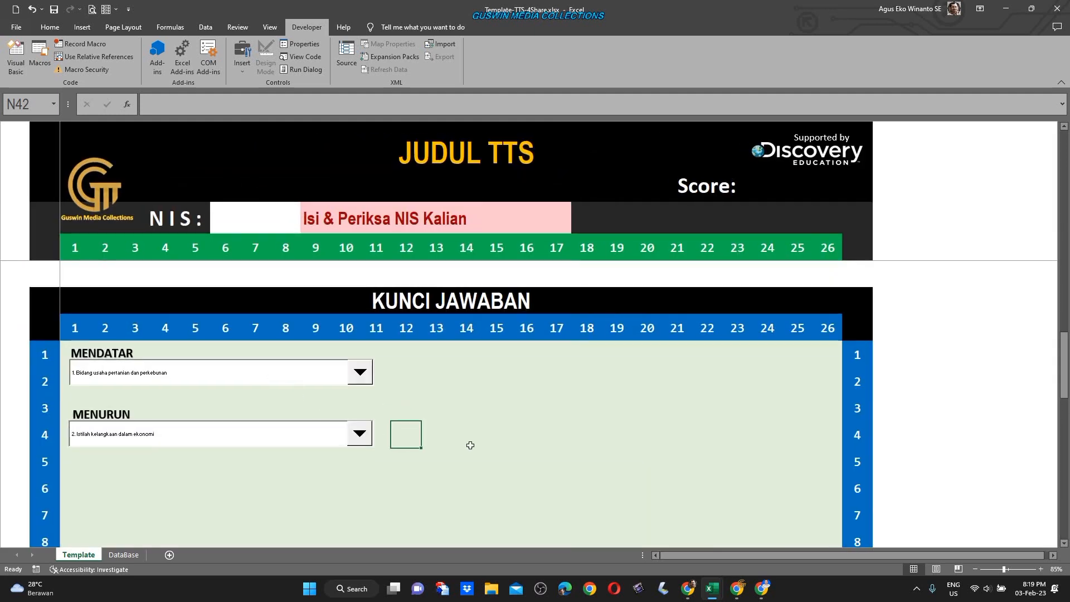
click(294, 372)
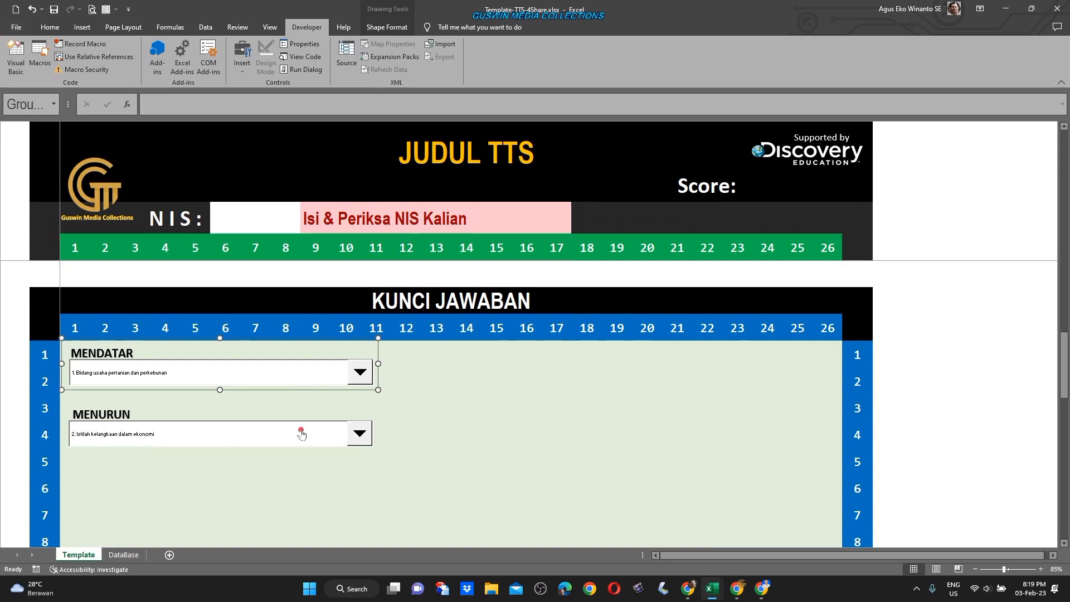
ctrl+click(301, 438)
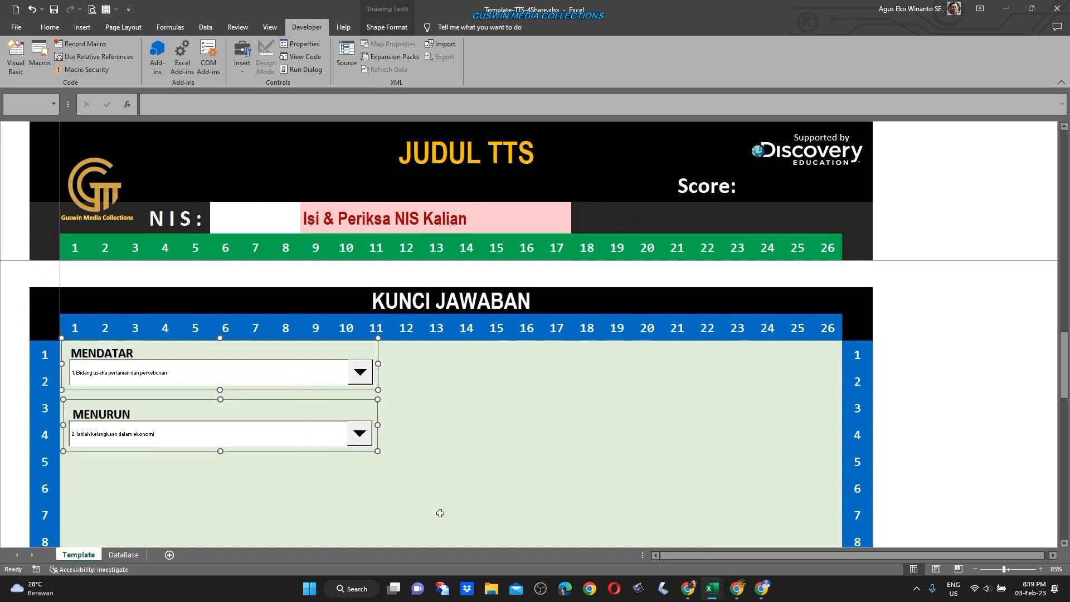
key(ctrl+d)
drag(387, 458, 522, 390)
scroll(634, 470, up, 2)
scroll(633, 470, down, 1)
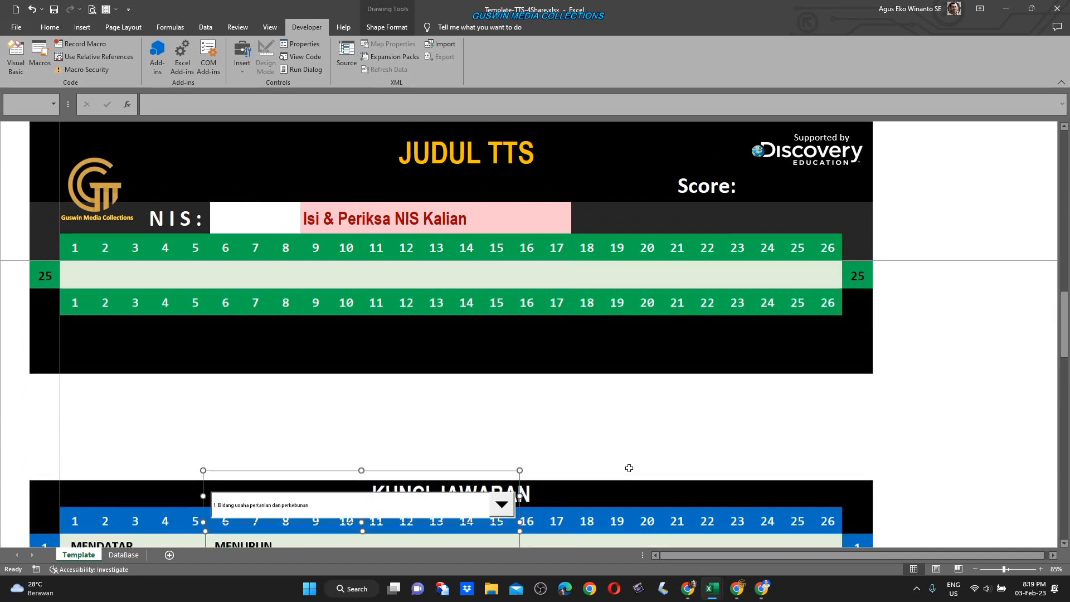
scroll(633, 470, up, 9)
click(327, 260)
click(433, 436)
Step: Compare the rows of the green question grid with the combo box area of the KUNCI JAWABAN grid
scroll(654, 440, down, 3)
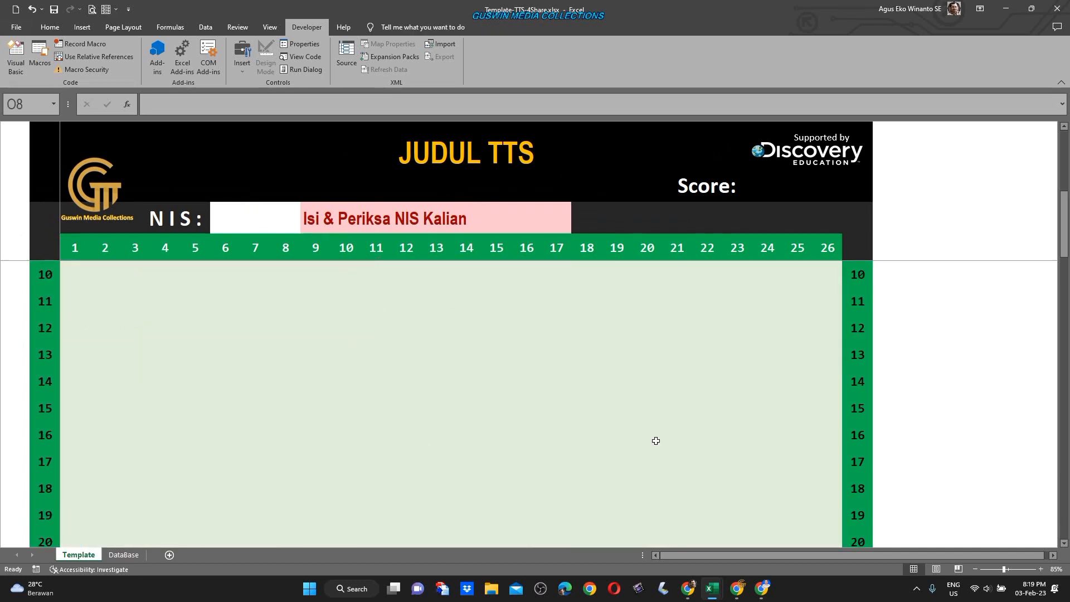
scroll(688, 393, up, 2)
scroll(614, 427, down, 8)
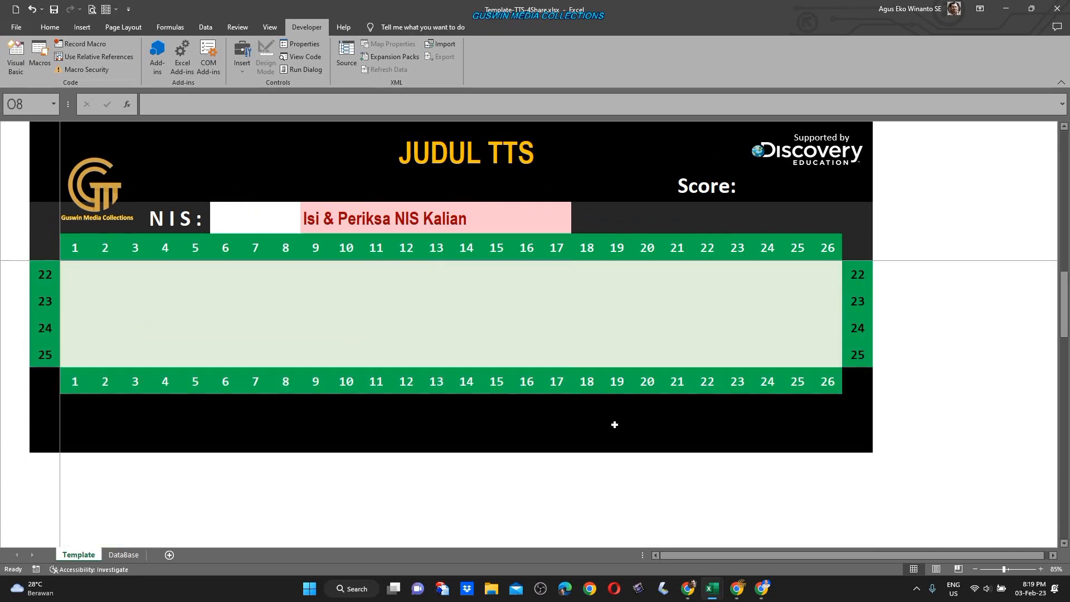
scroll(606, 418, up, 8)
scroll(605, 416, down, 8)
scroll(605, 416, up, 1)
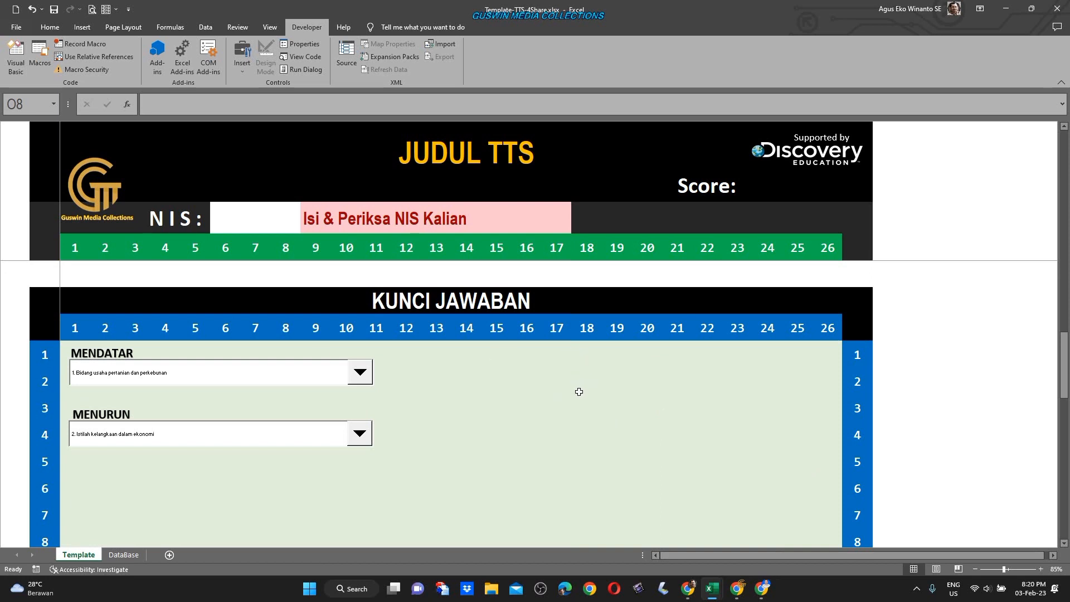
scroll(574, 392, down, 8)
scroll(586, 425, up, 7)
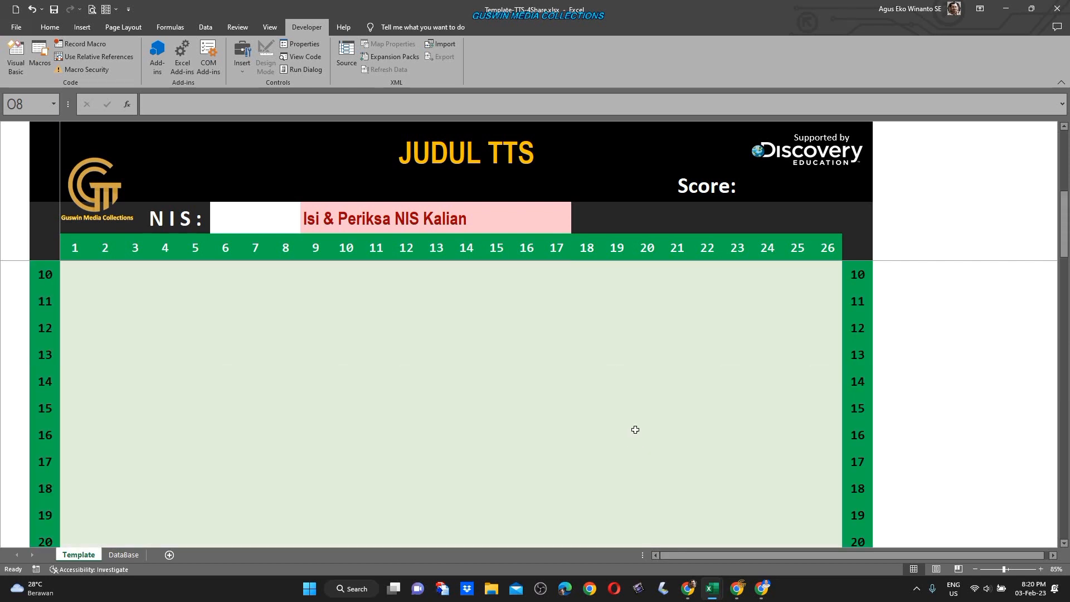